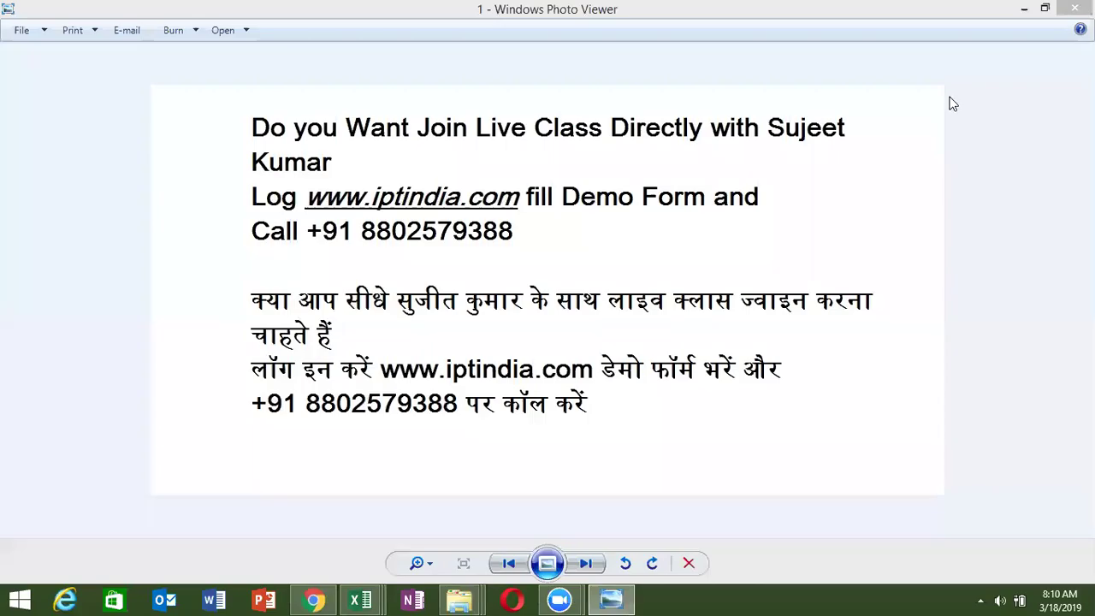
View the second picture, then close Windows Photo Viewer
click(597, 562)
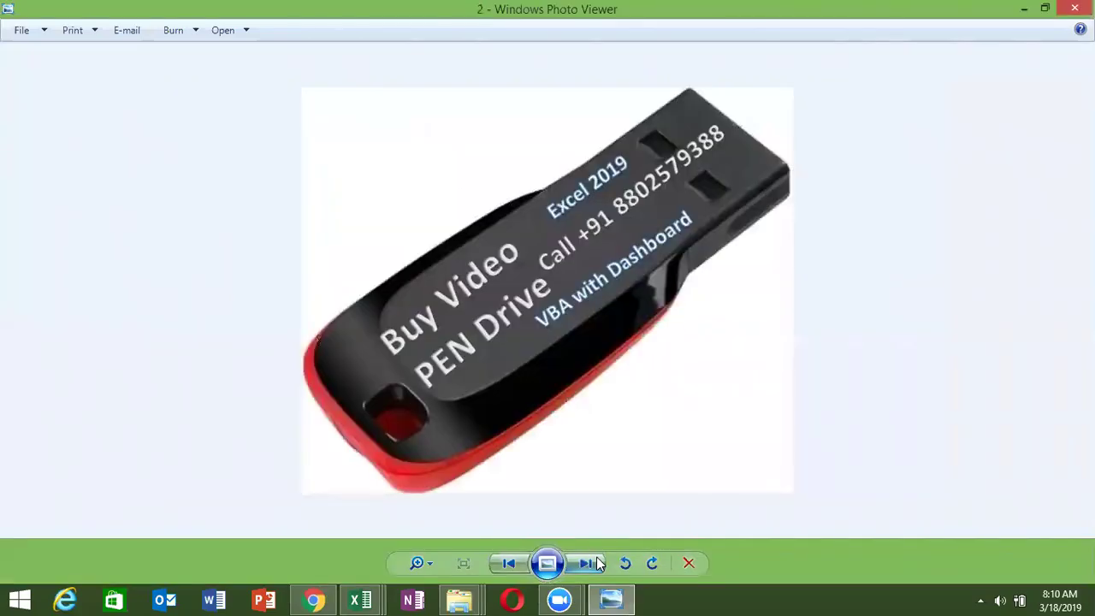
key(alt+F4)
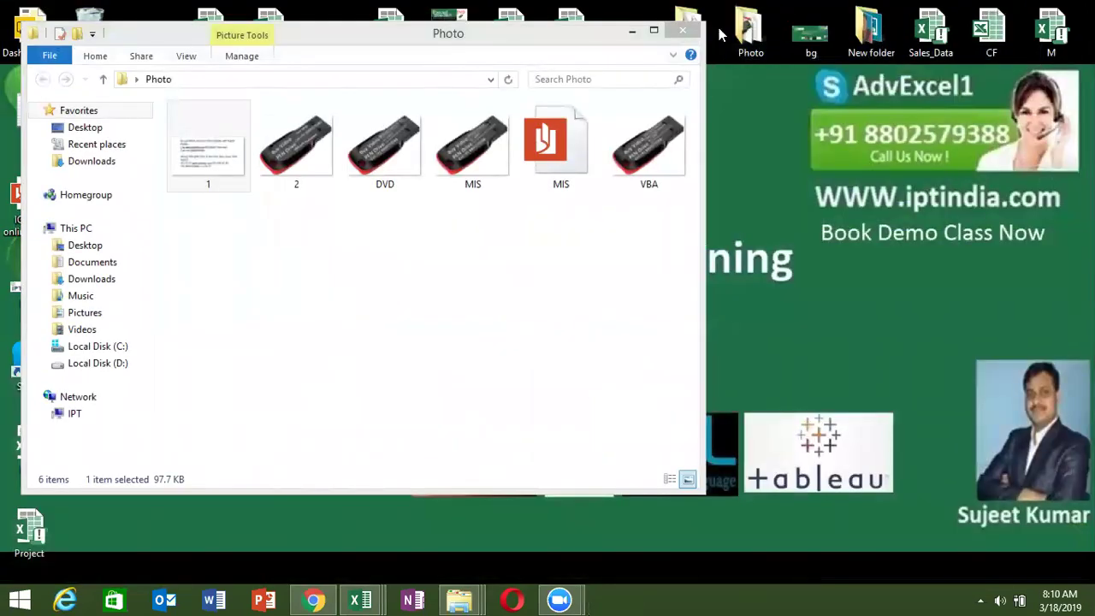
Move the Photo folder window lower and close it
drag(404, 33, 422, 139)
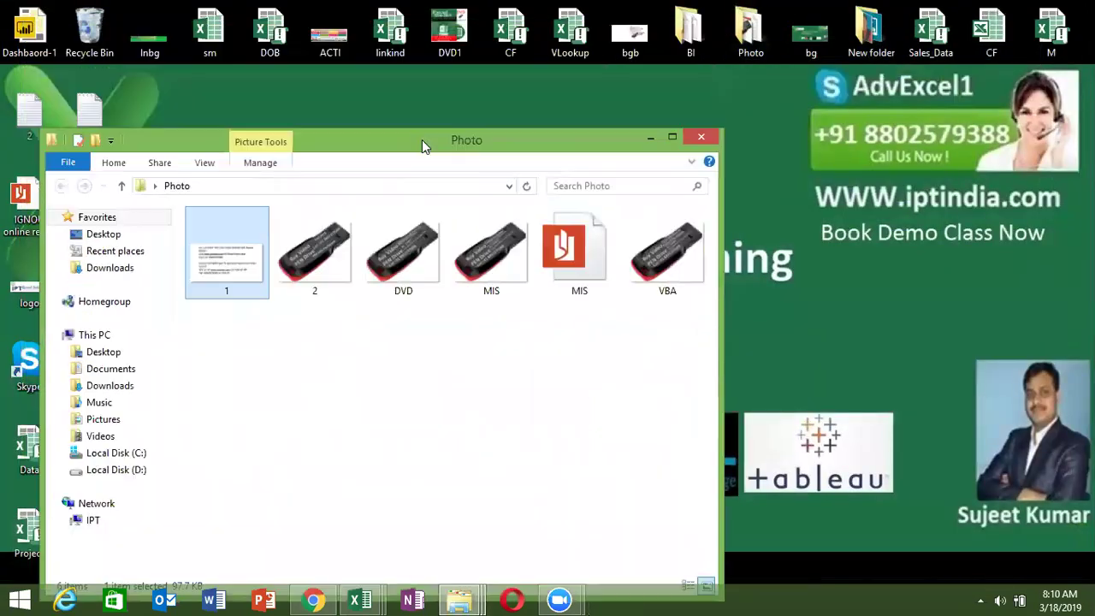
click(712, 138)
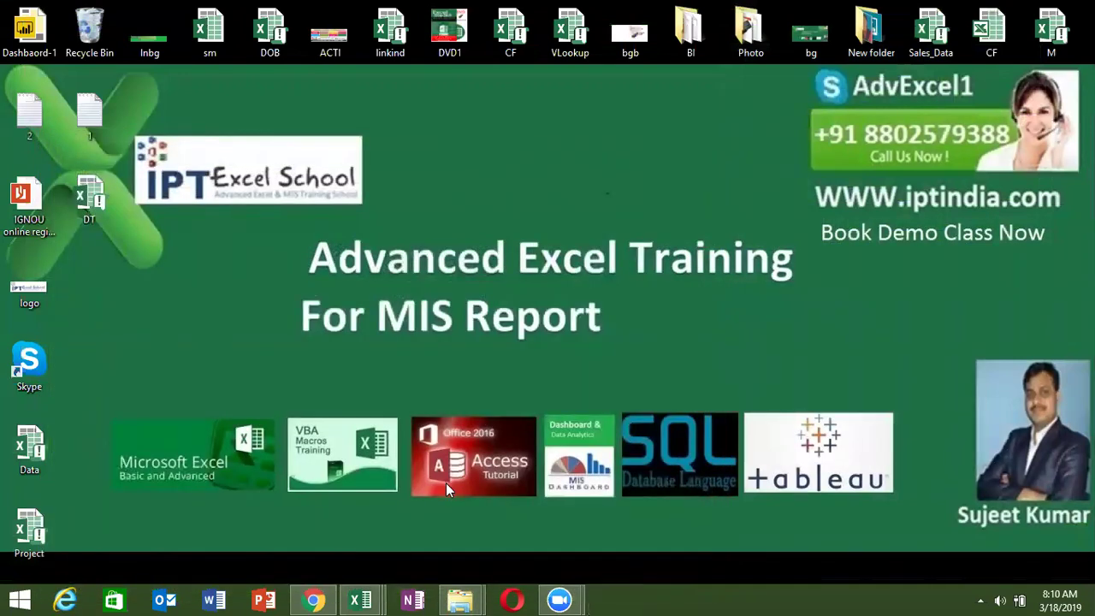
mouse_move(360, 599)
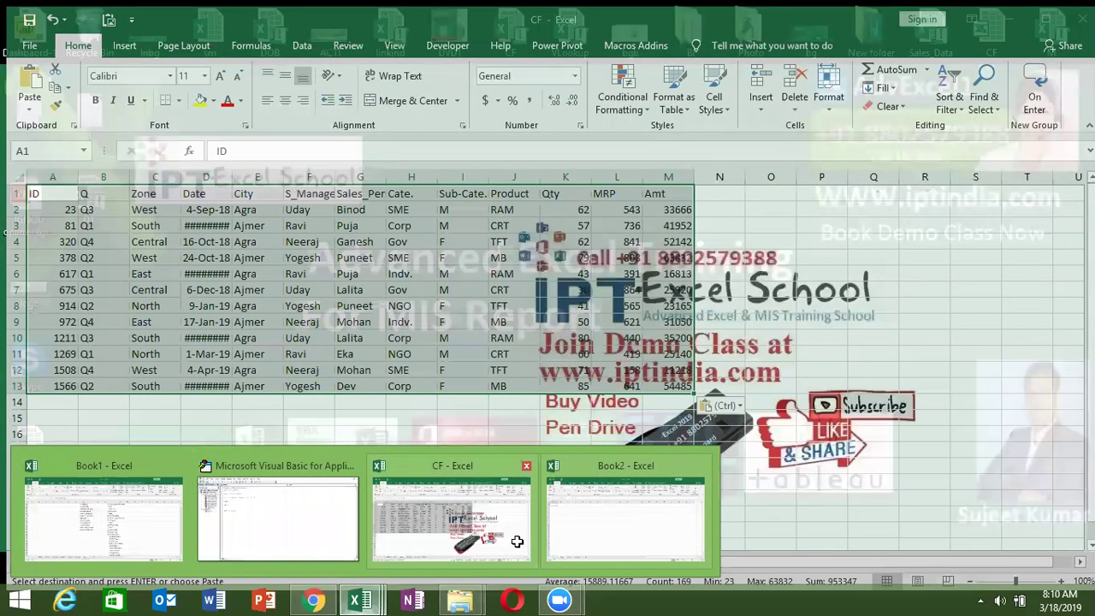
In the CF workbook's Sheet2, delete the PivotTable occupying columns A to C
click(517, 541)
click(358, 555)
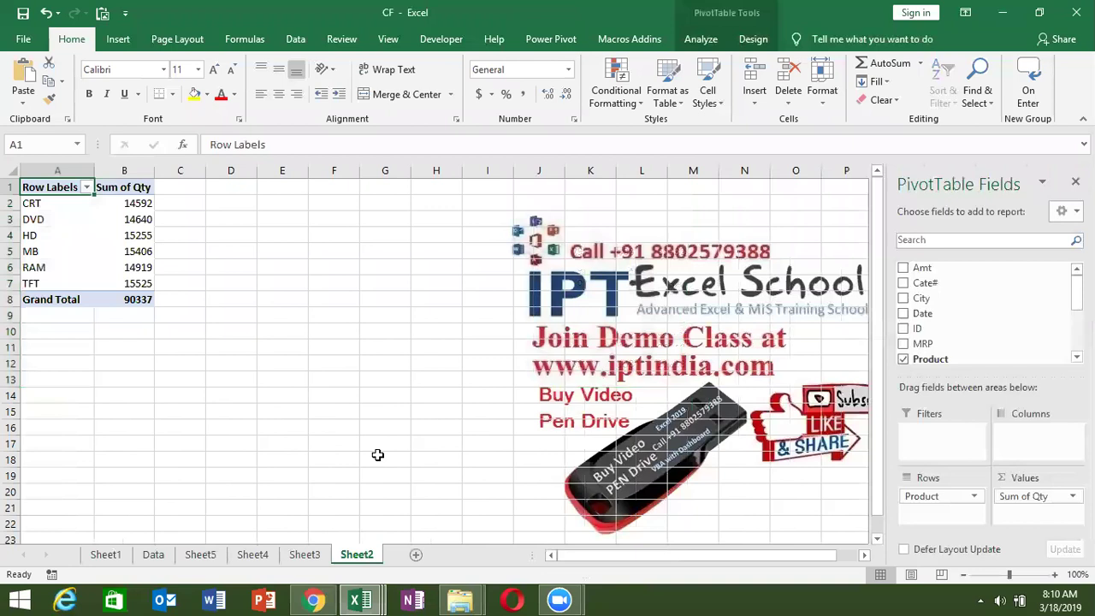
click(92, 170)
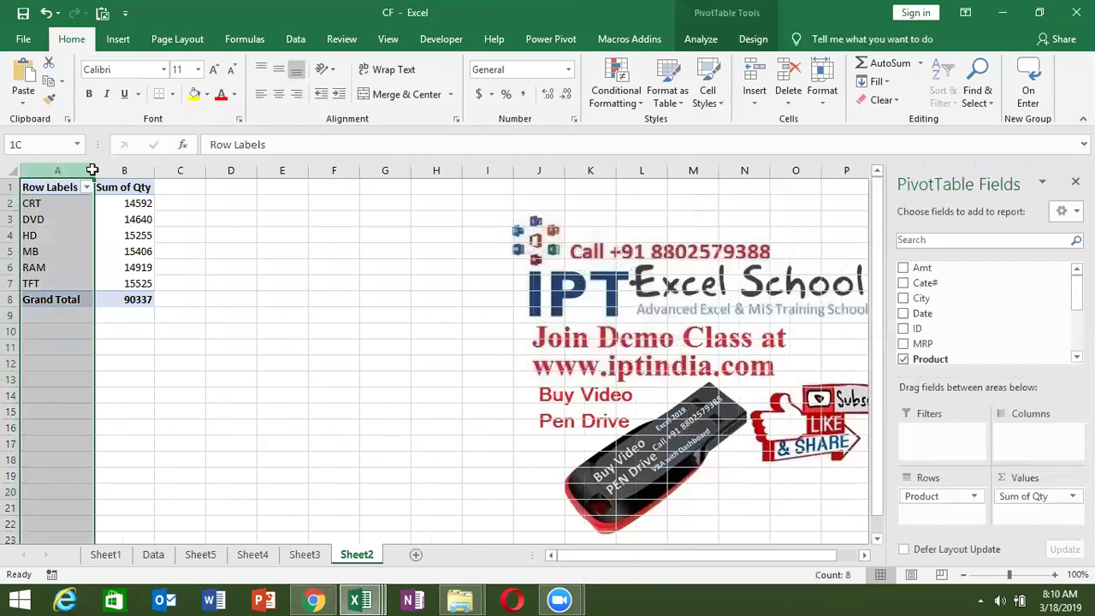
drag(92, 170, 161, 174)
key(Delete)
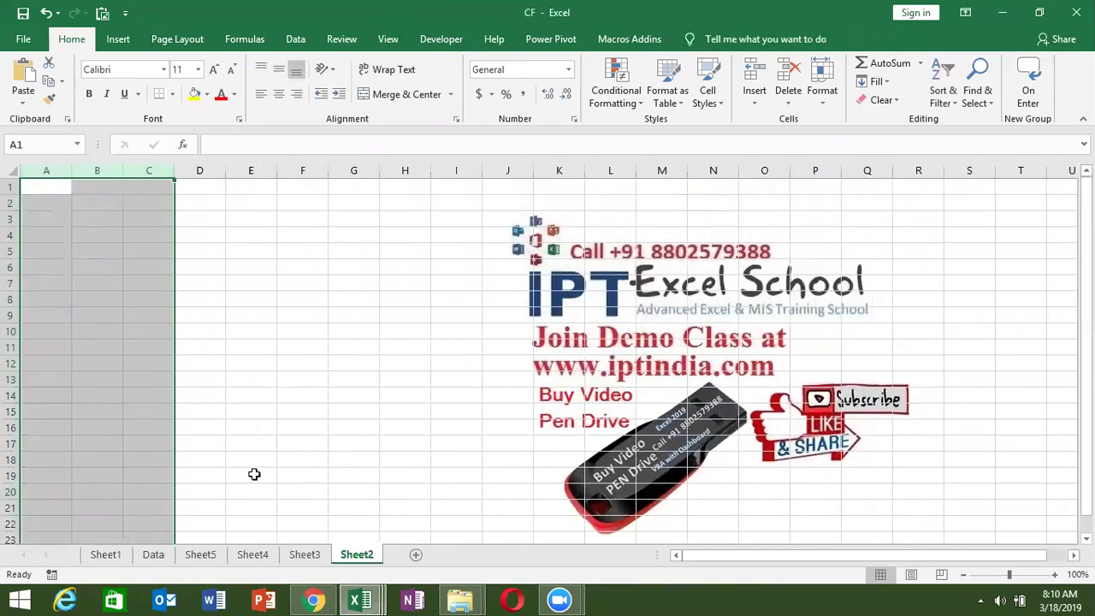
Enter a Sales heading in A1 with values 85, 36, 45, 85, 36, 65, 45, 65 below
click(58, 194)
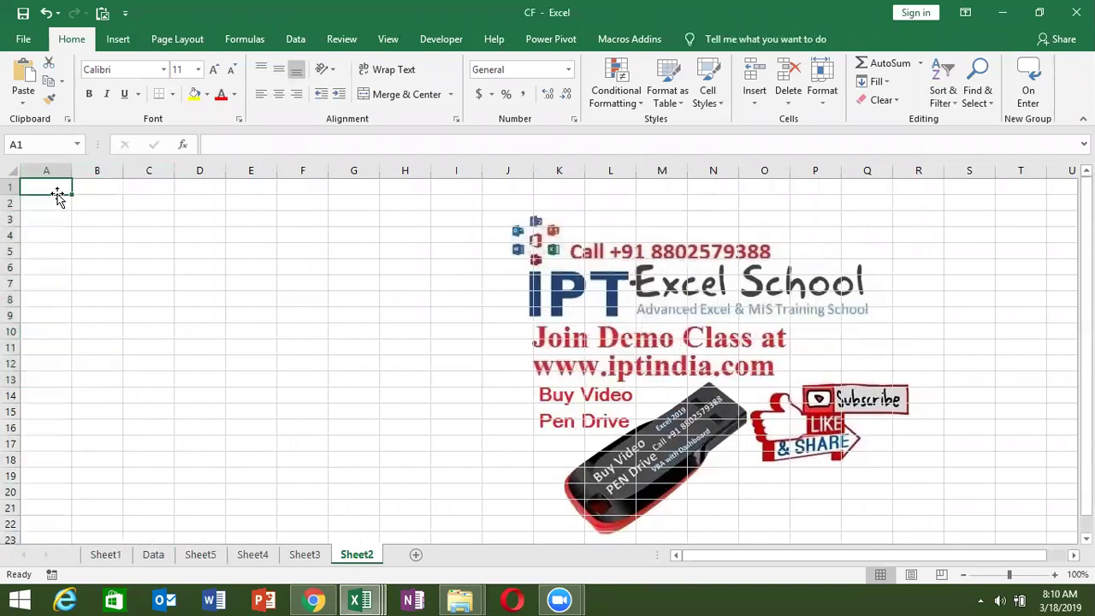
text(Sales)
key(Return)
text(85)
key(Return)
text(36)
key(Return)
text(45)
key(Return)
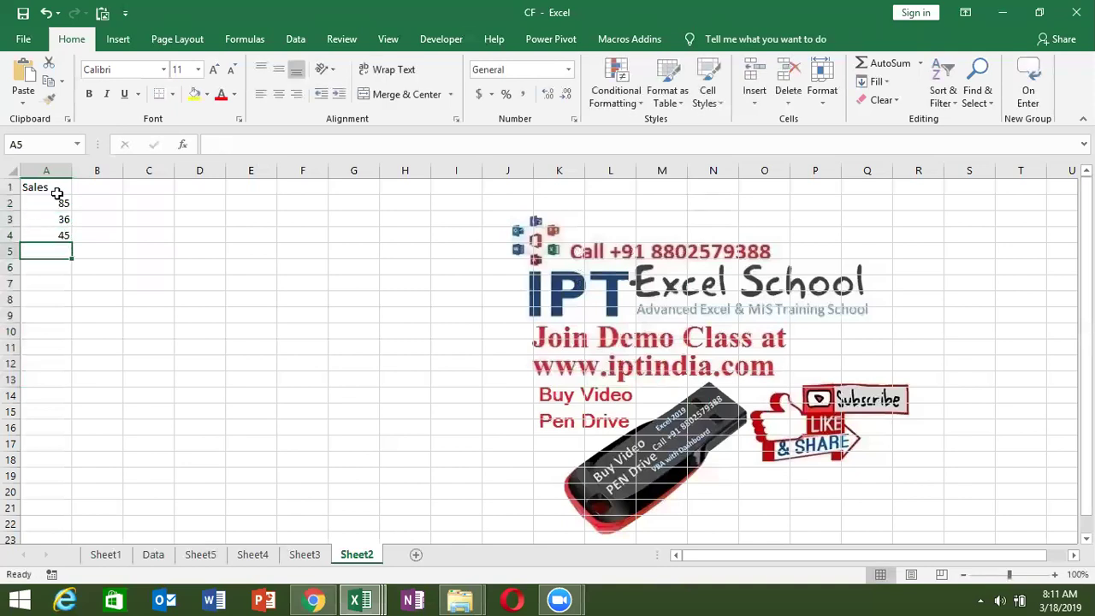
text(85)
key(Return)
text(36)
key(Return)
text(65)
key(Return)
text(45)
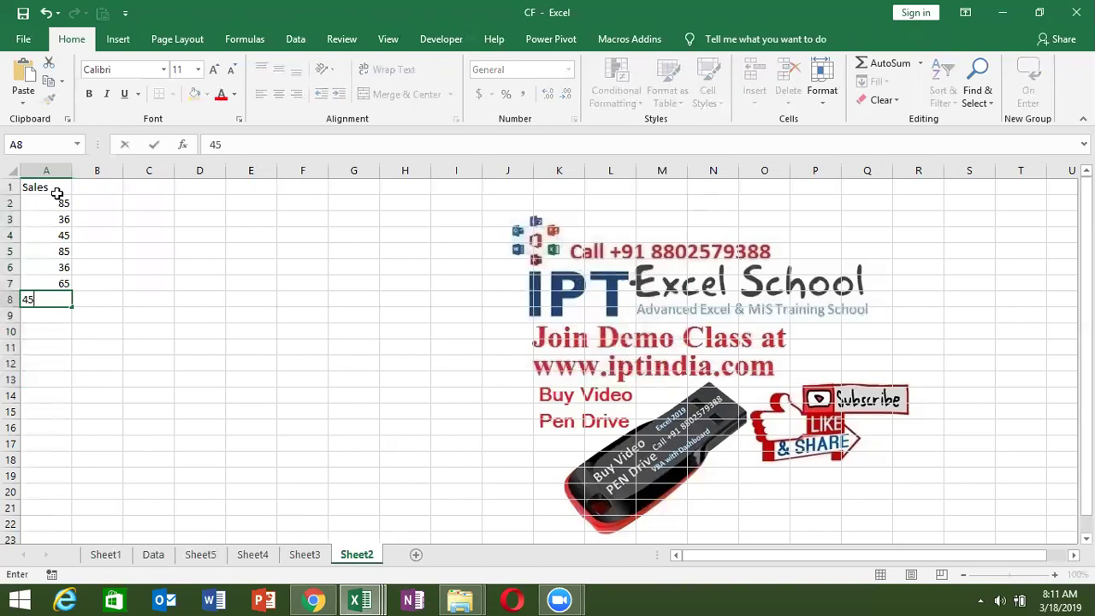
key(Return)
text(65)
key(Return)
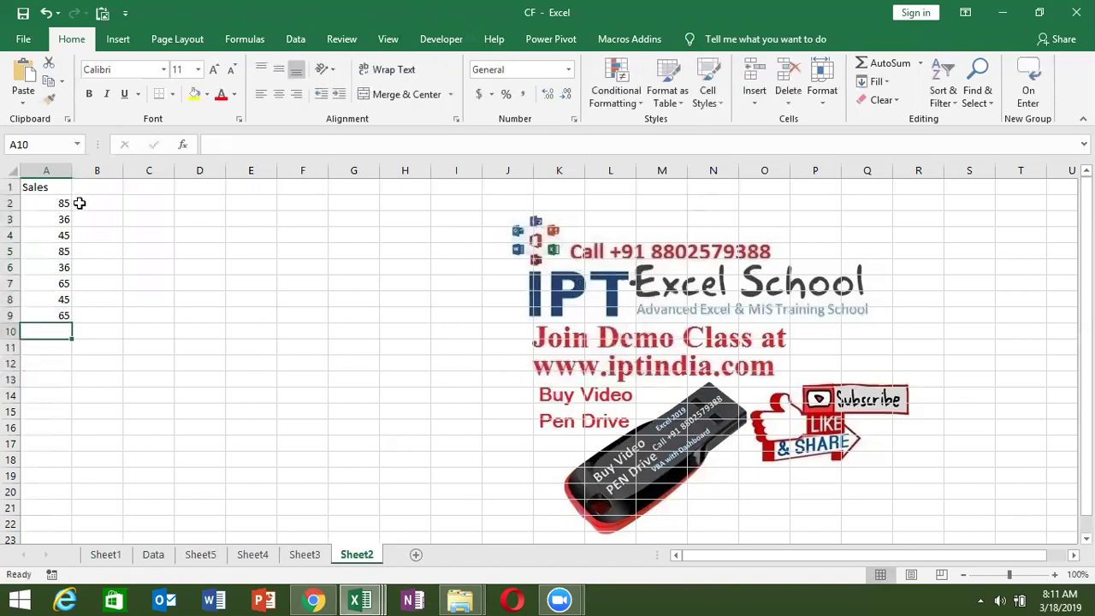
Enter 85-95 in D2 and 800 in E2
drag(153, 219, 176, 207)
click(180, 203)
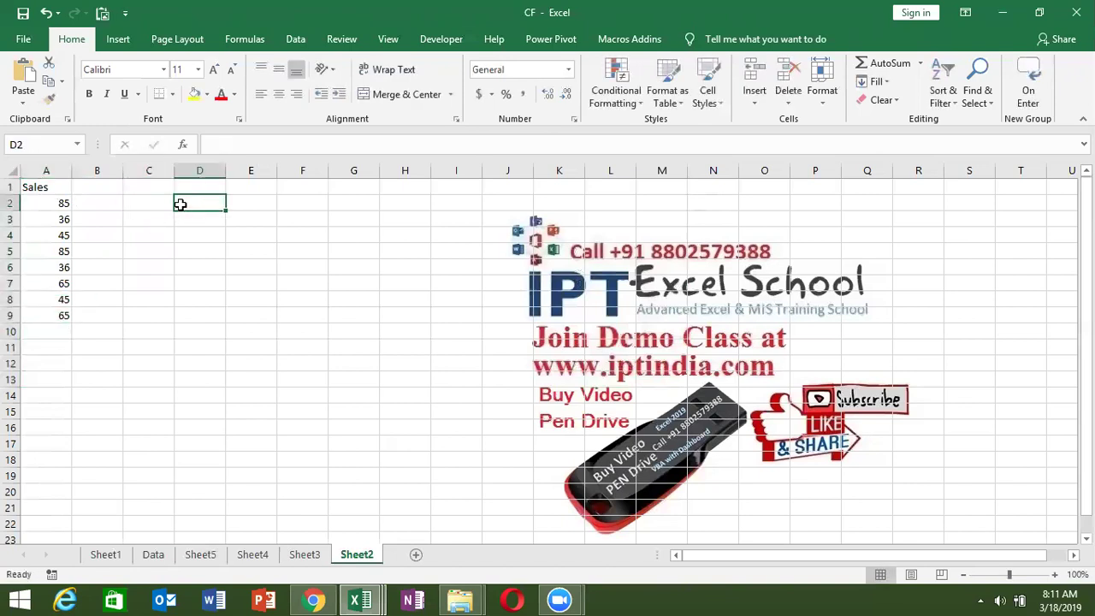
text(85-95)
click(235, 204)
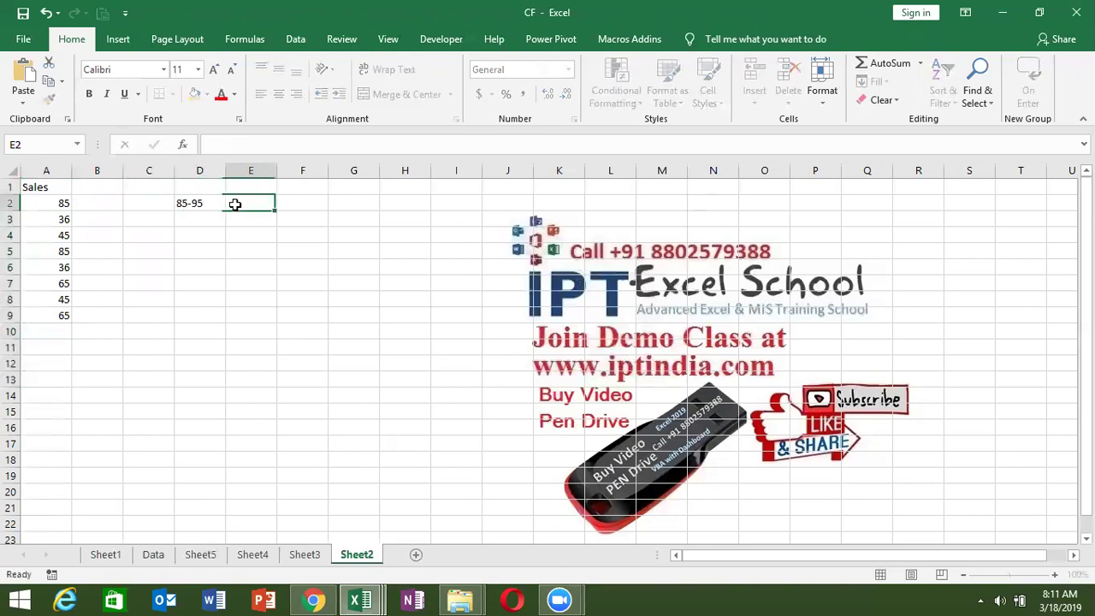
text(800)
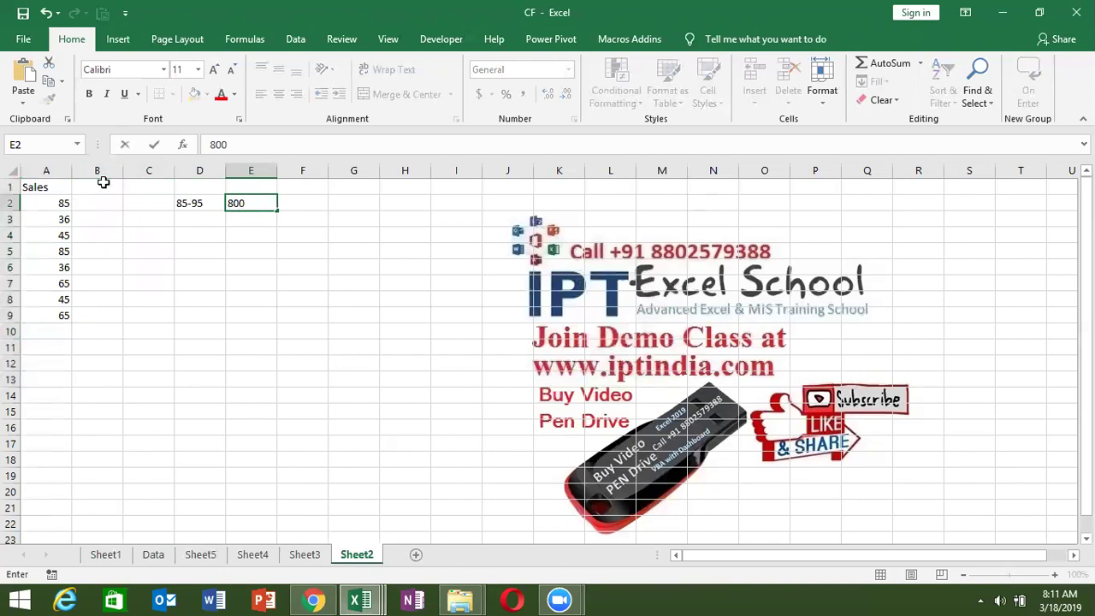
Give column B the heading Amt in B1
click(103, 182)
text(amr)
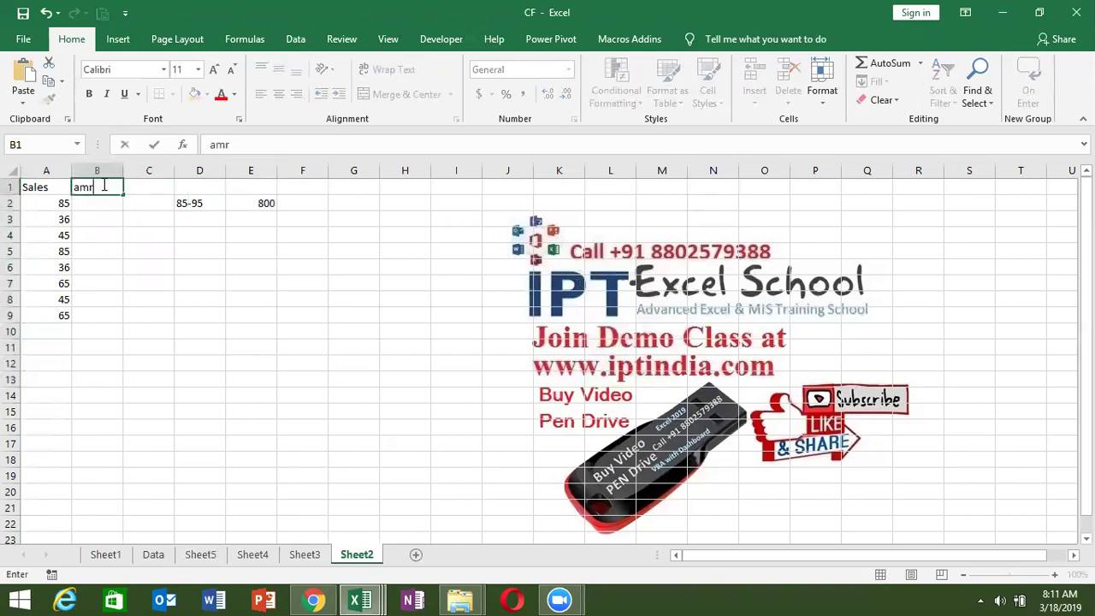
key(Return)
click(103, 184)
text(?Am)
key(BackSpace)
key(BackSpace)
key(BackSpace)
text(Amt)
key(Return)
Enter =AND(A2>=85,A2<=95) in B2 to test whether the sale falls in 85–95
text(=)
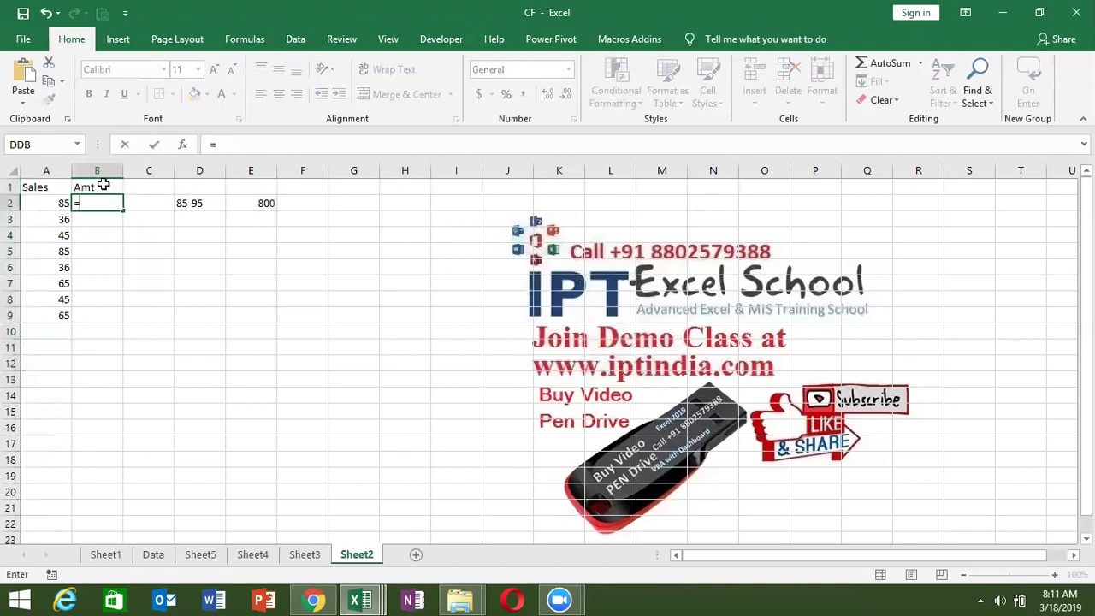
text(if)
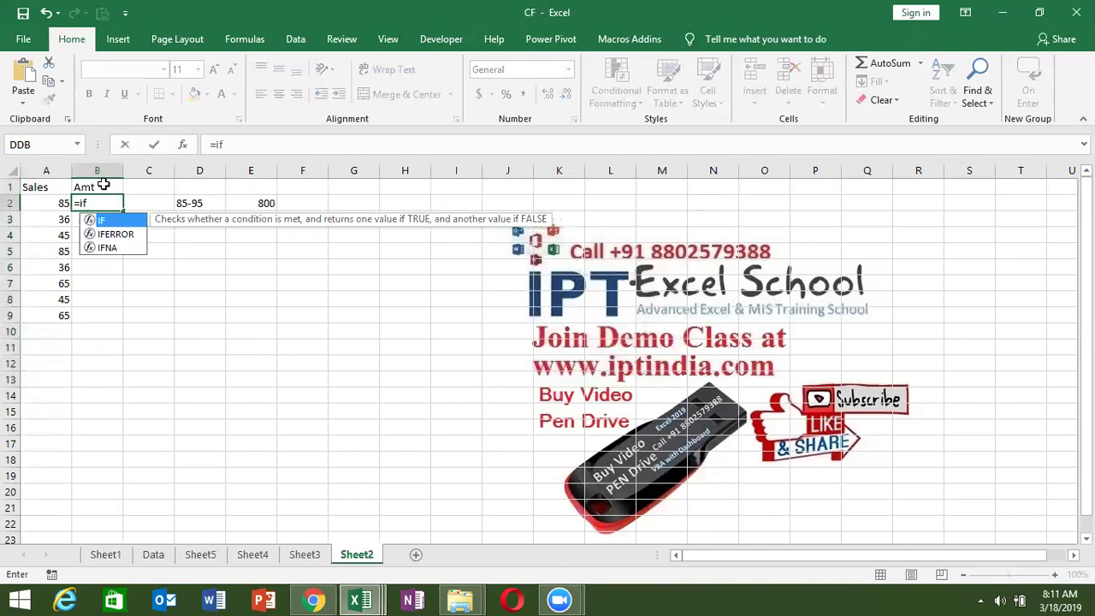
key(Tab)
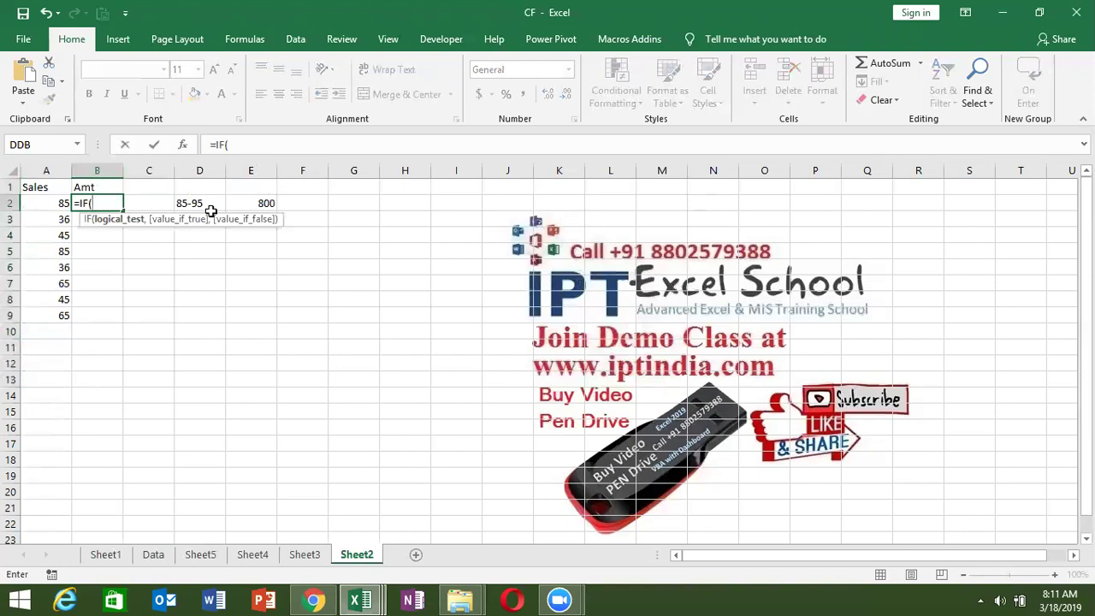
text(and)
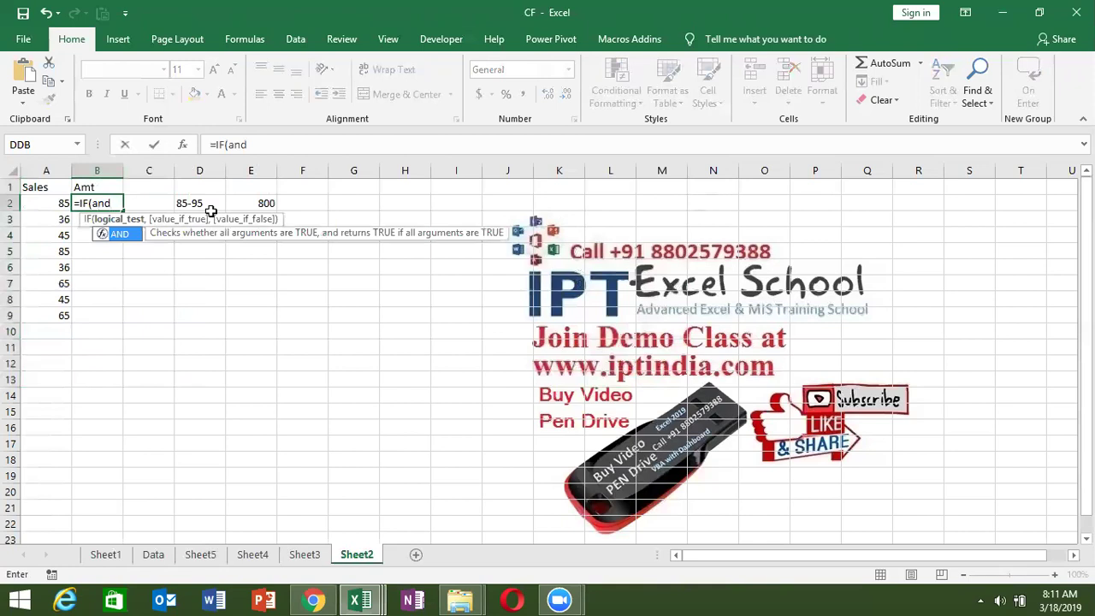
key(Escape)
key(Escape)
text(=)
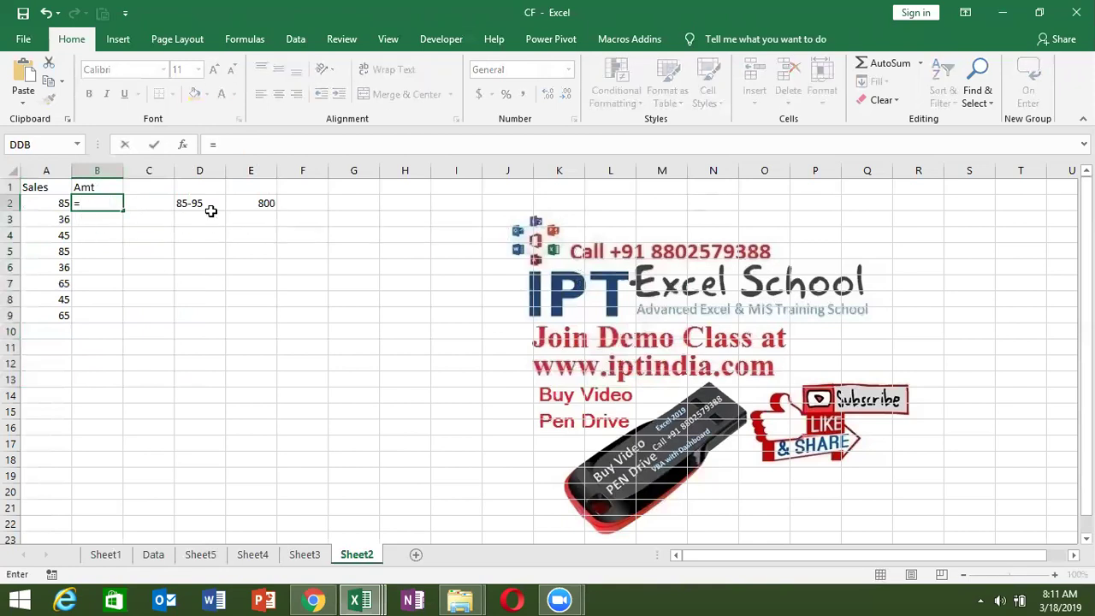
text(and)
key(Tab)
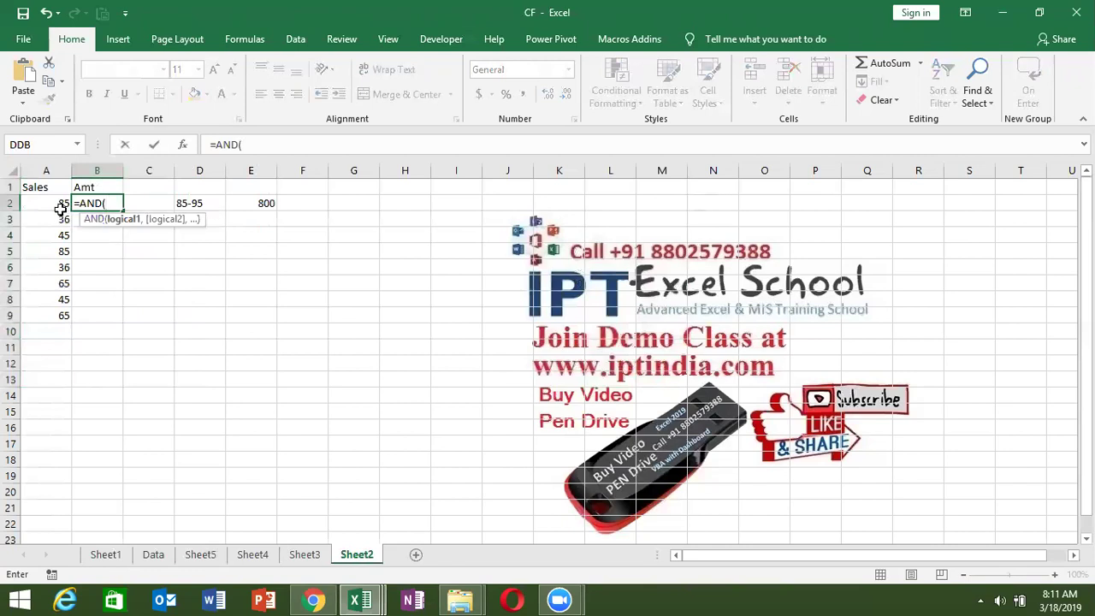
click(58, 207)
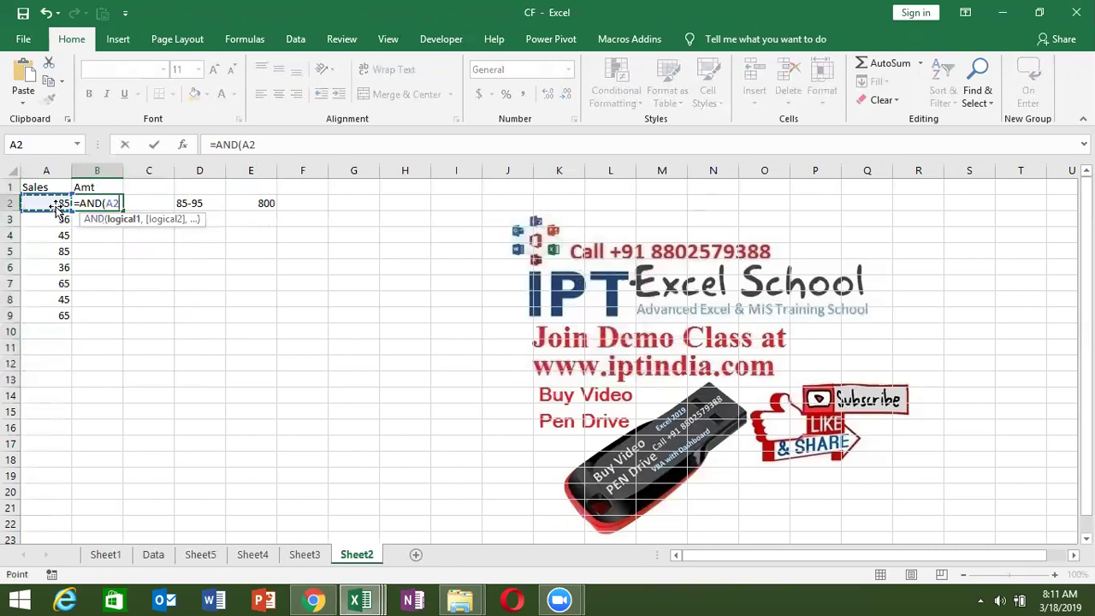
text(>=85,)
click(48, 206)
text(<=)
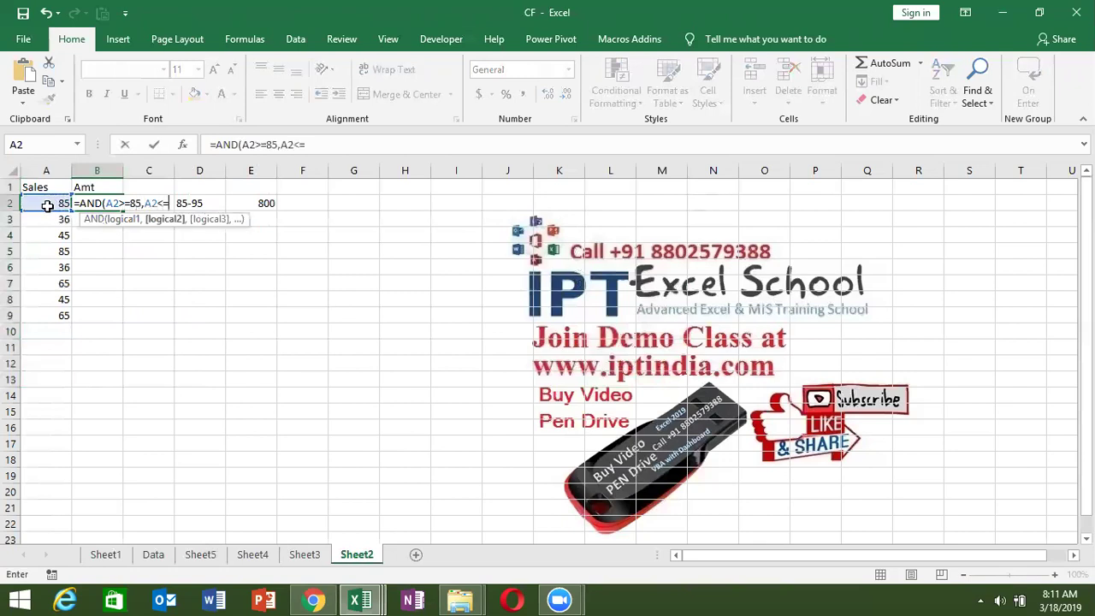
text(995)
key(BackSpace)
key(BackSpace)
text(5)
text())
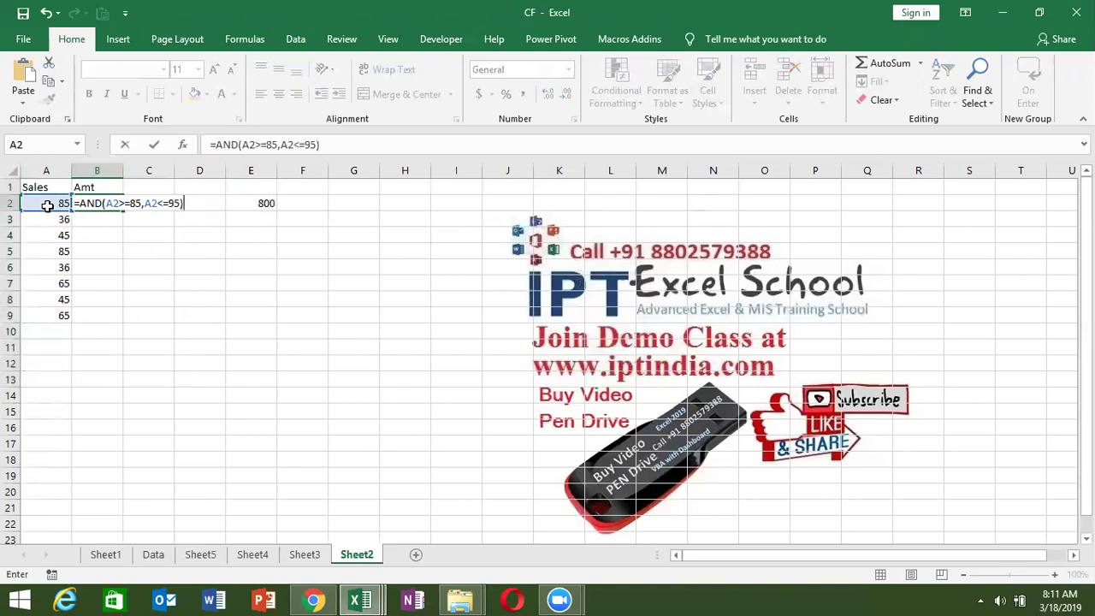
key(Return)
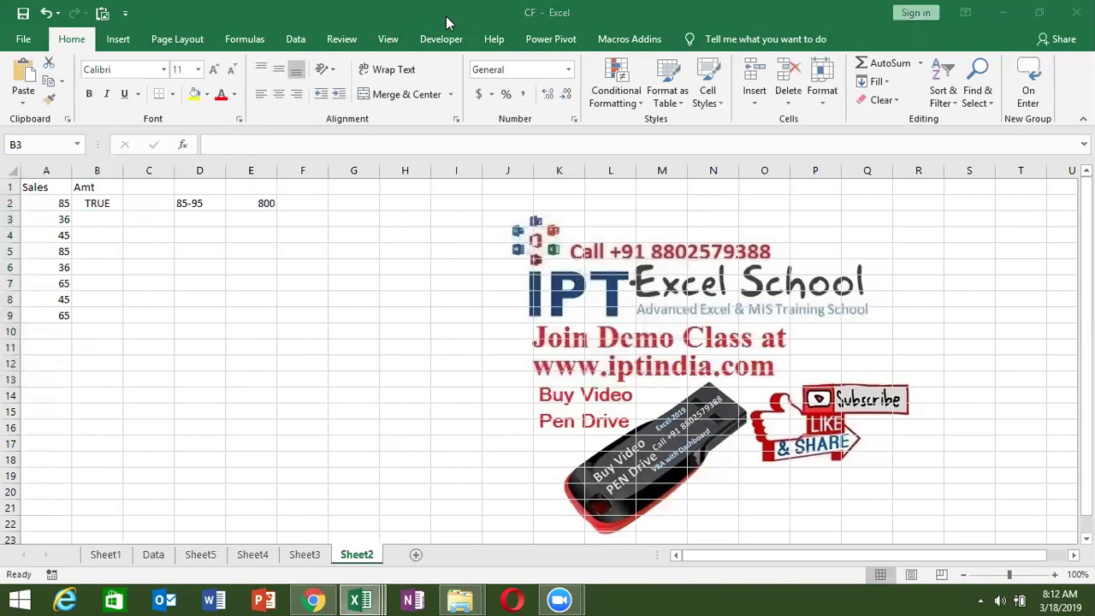
Fill the AND formula down to B9 and spot-check the copies in B5 and B3
click(106, 205)
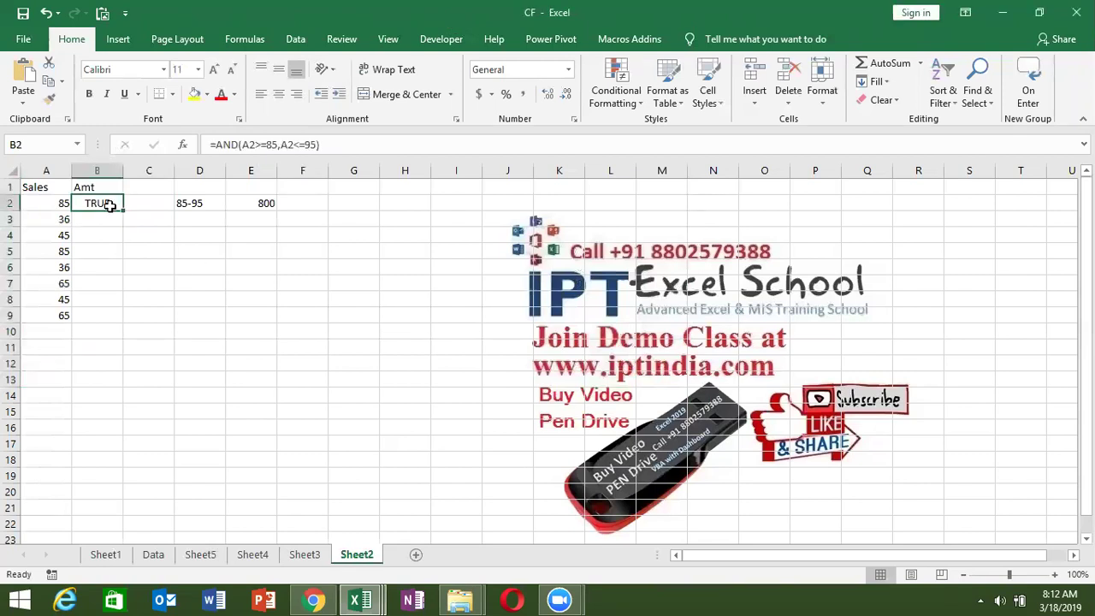
double_click(122, 210)
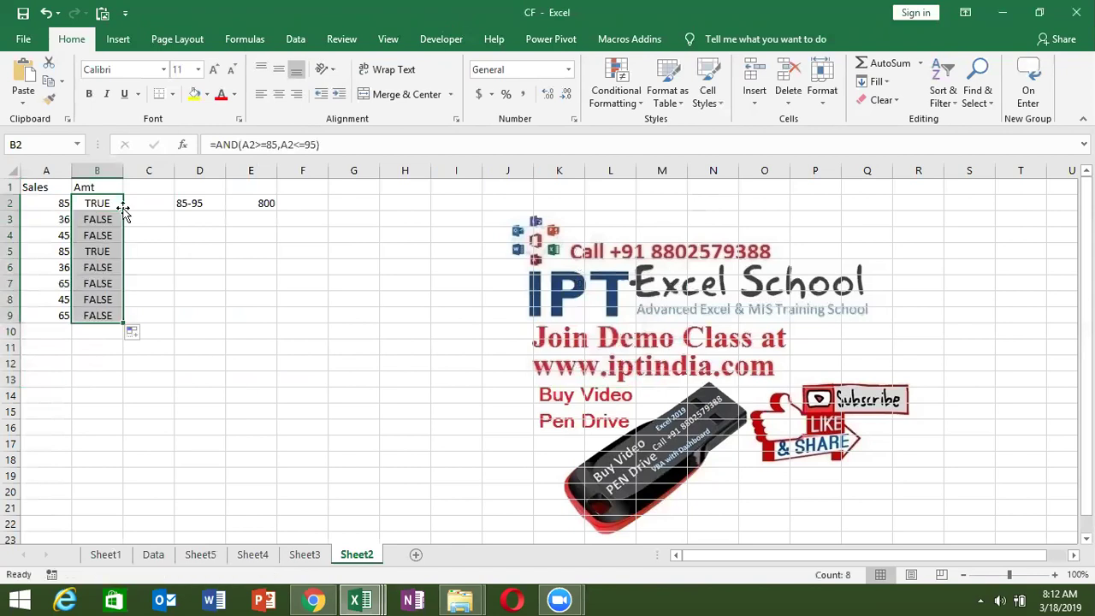
click(102, 249)
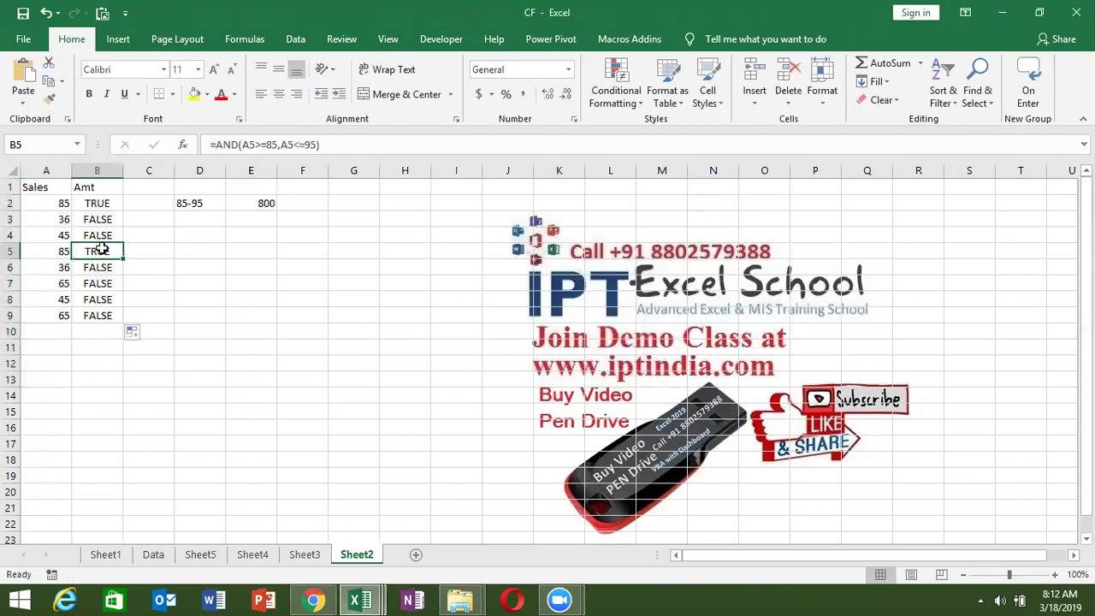
click(96, 215)
click(96, 203)
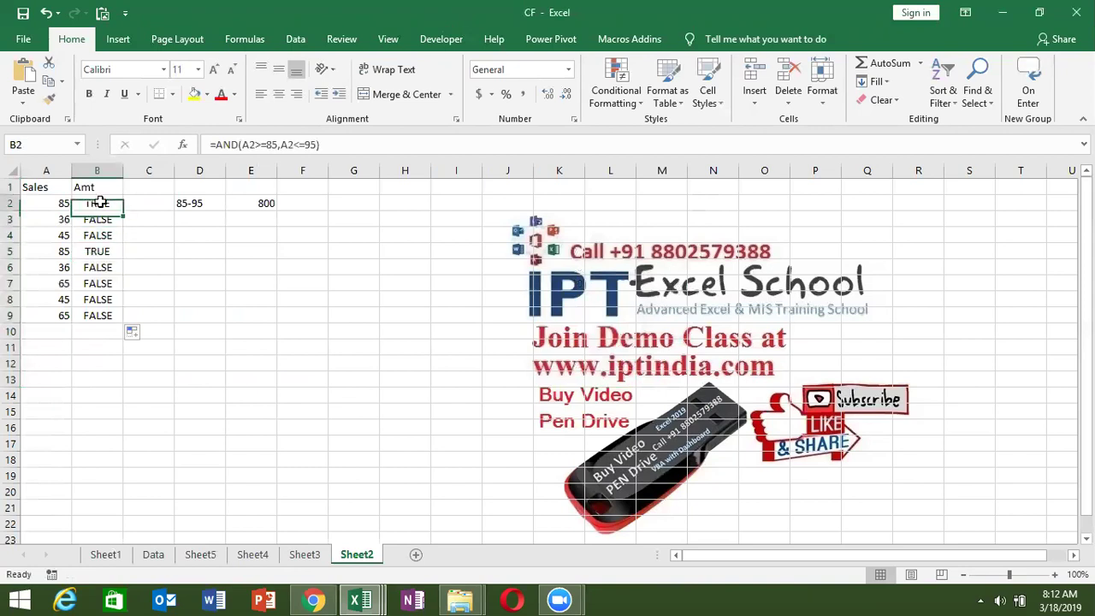
Wrap B2 as =IF(AND(A2>=85,A2<=95),800,0) and fill it down to B9
click(216, 148)
text(if)
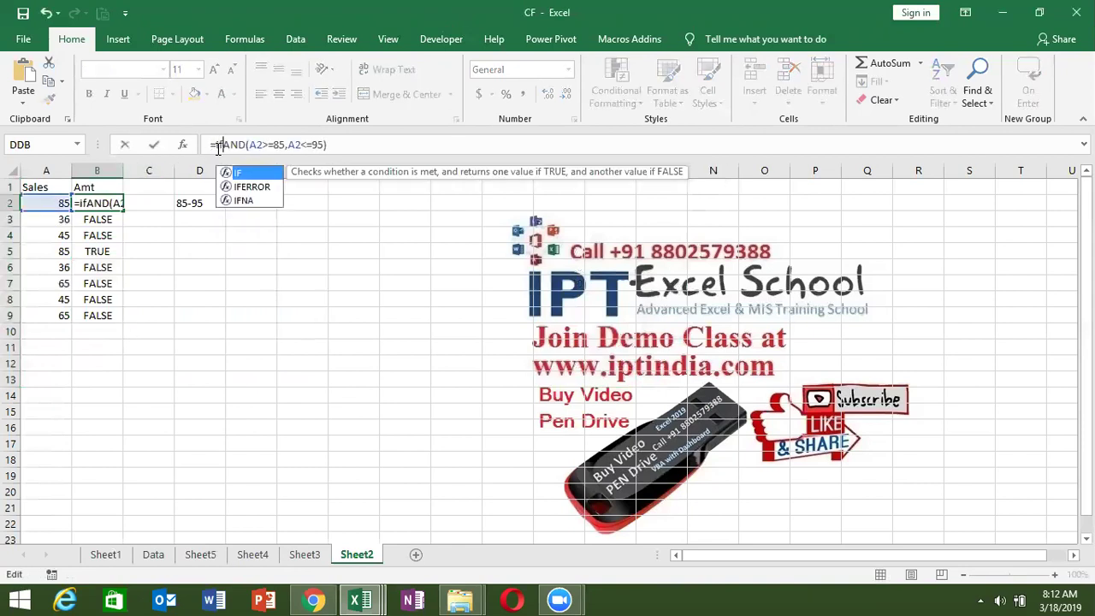
key(Tab)
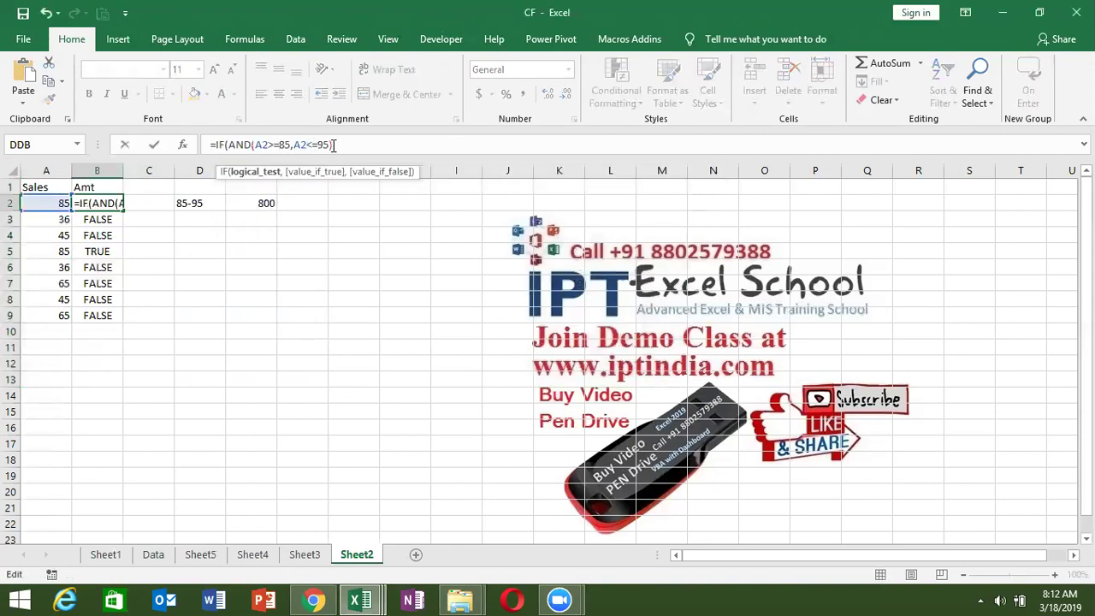
text(,800,0)
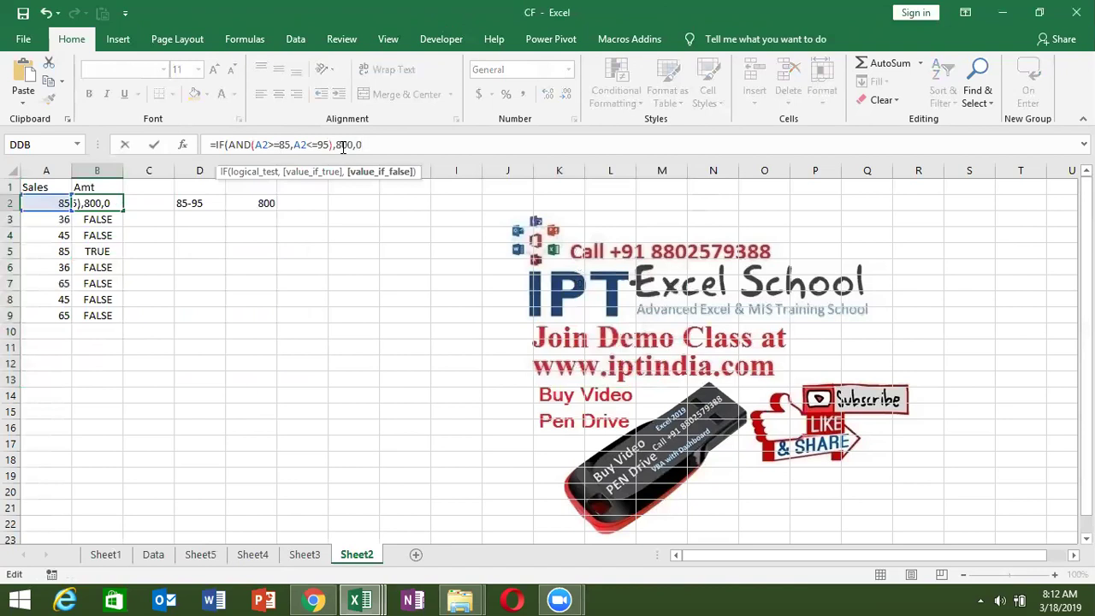
key(Return)
key(Return)
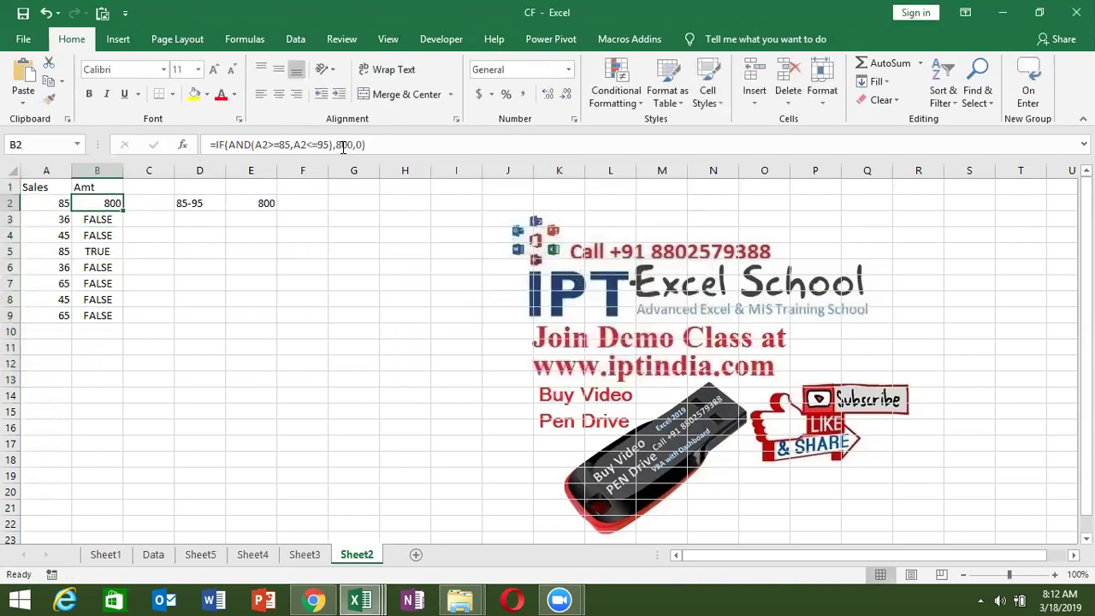
double_click(123, 211)
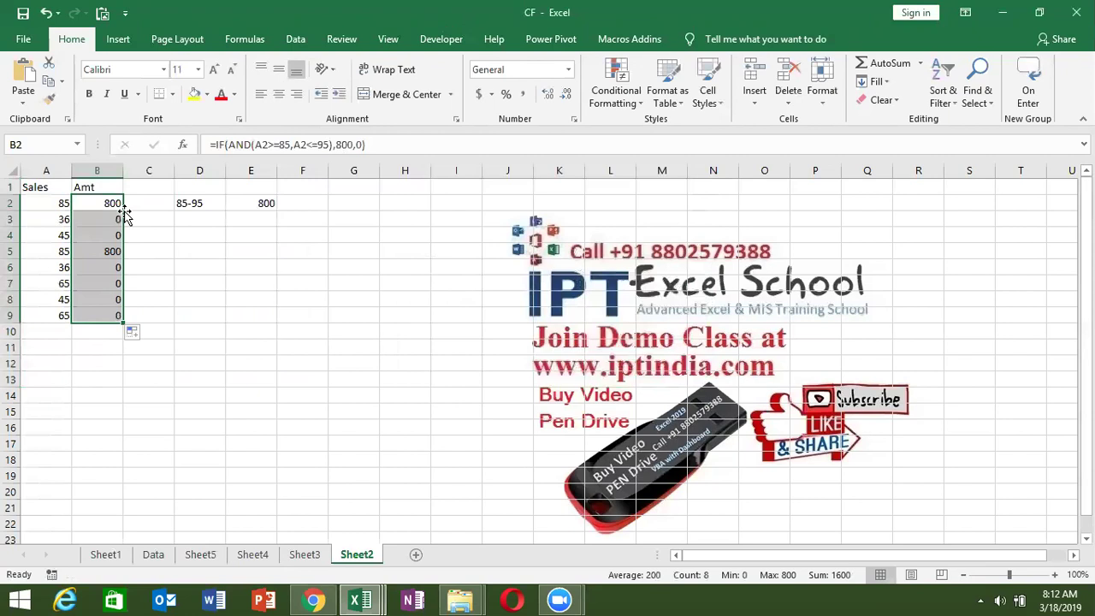
On a new Sheet6, enter a Name heading in A1 and auto-fill six names into A2:A7
click(417, 552)
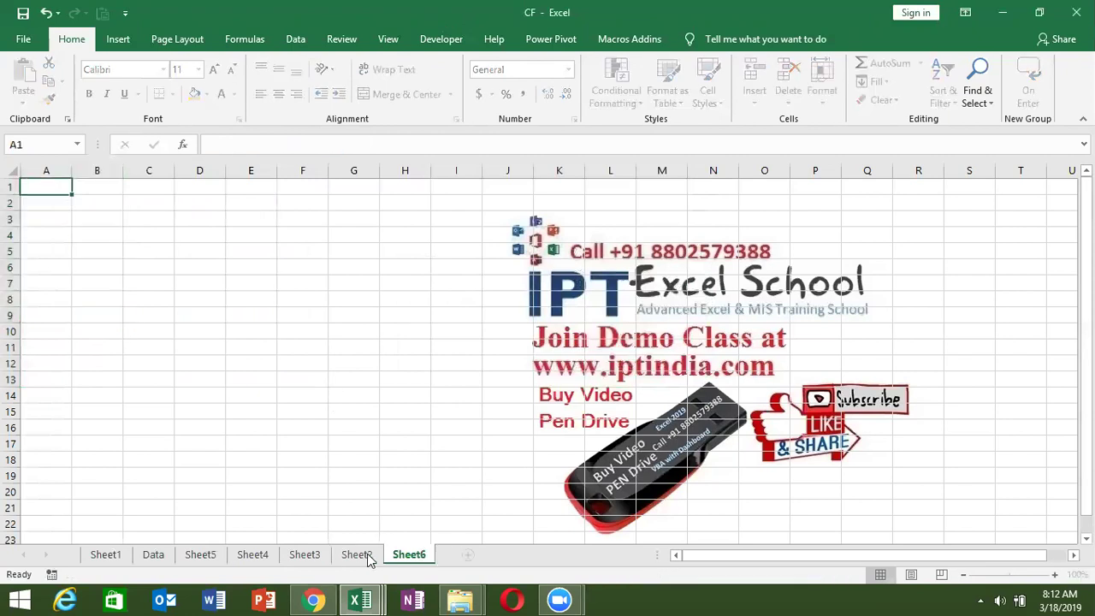
click(367, 554)
click(402, 556)
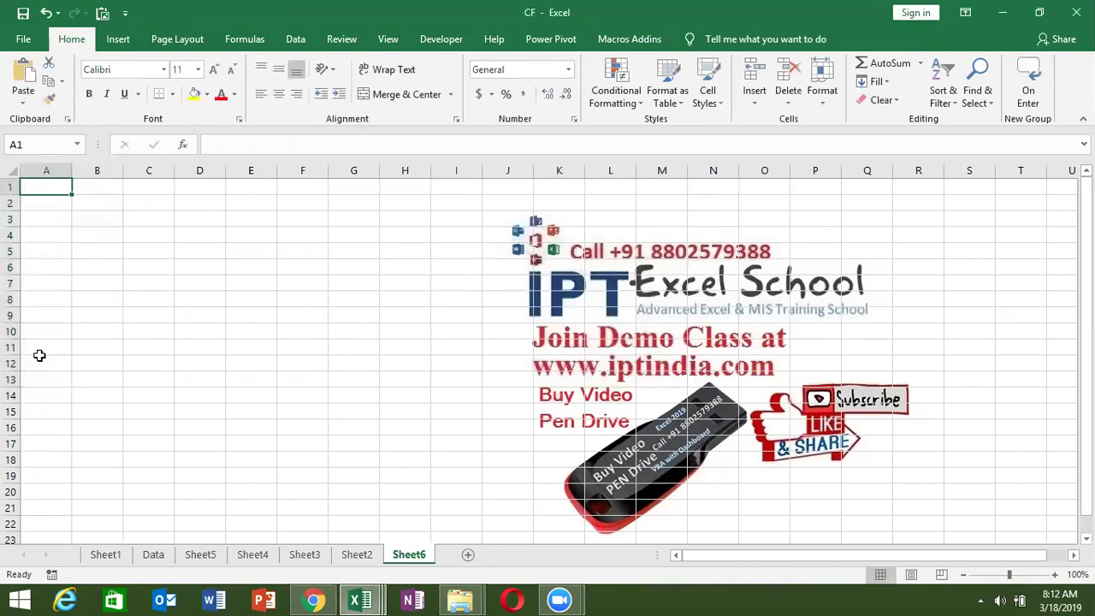
text(Nirtu)
key(BackSpace)
key(BackSpace)
key(BackSpace)
key(BackSpace)
key(BackSpace)
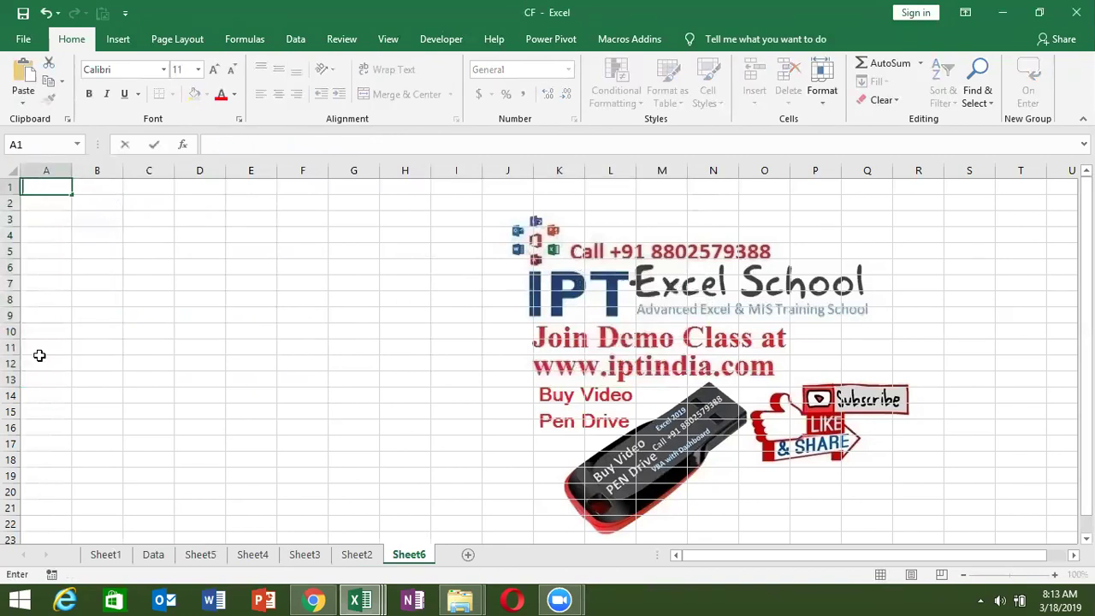
text(Name)
key(Return)
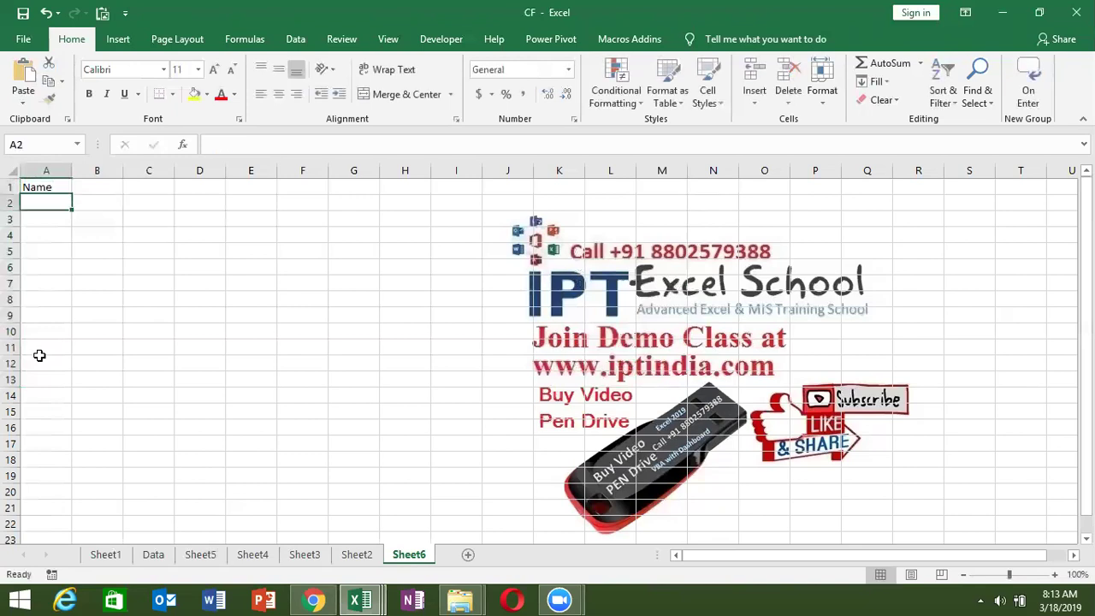
text(Puja)
key(Return)
key(Up)
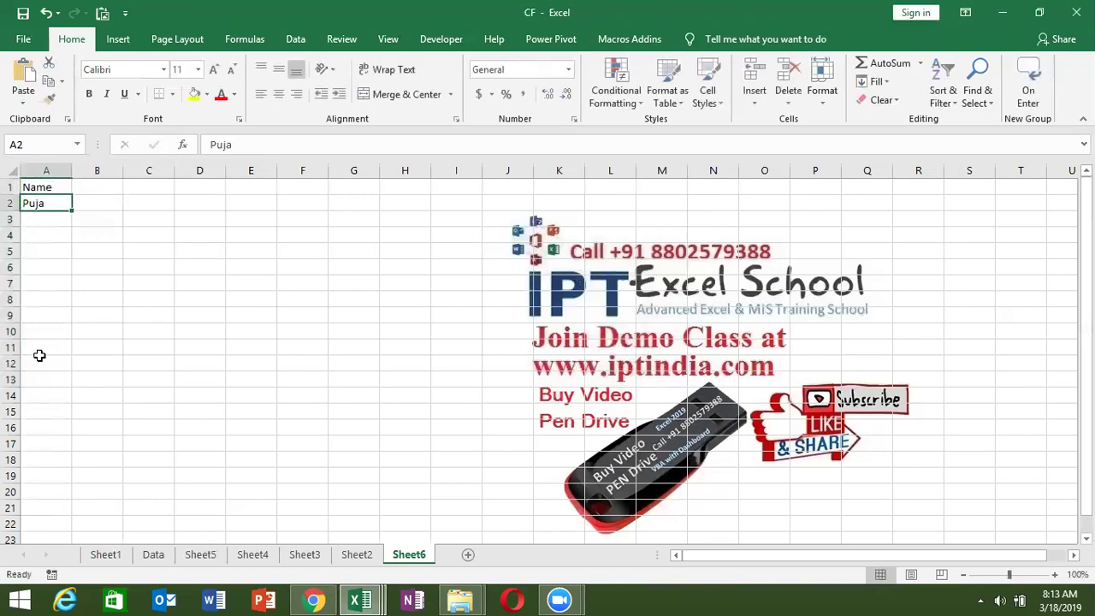
drag(73, 211, 59, 287)
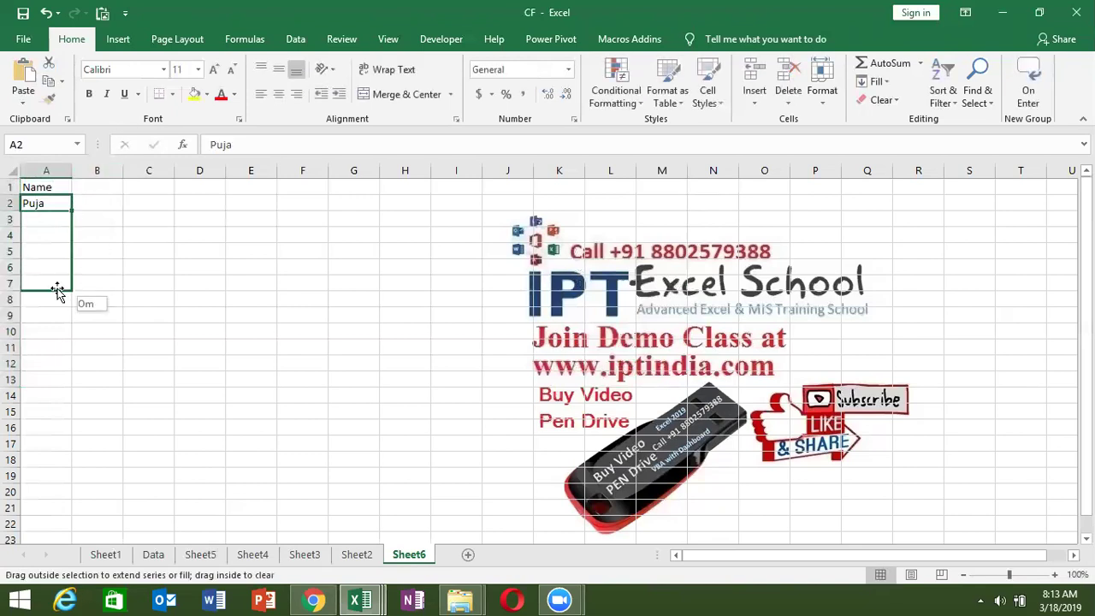
Enter S-1 in B1 and fill the subject headings across to S-4 in E1
click(110, 194)
text(S-2)
key(BackSpace)
text(1)
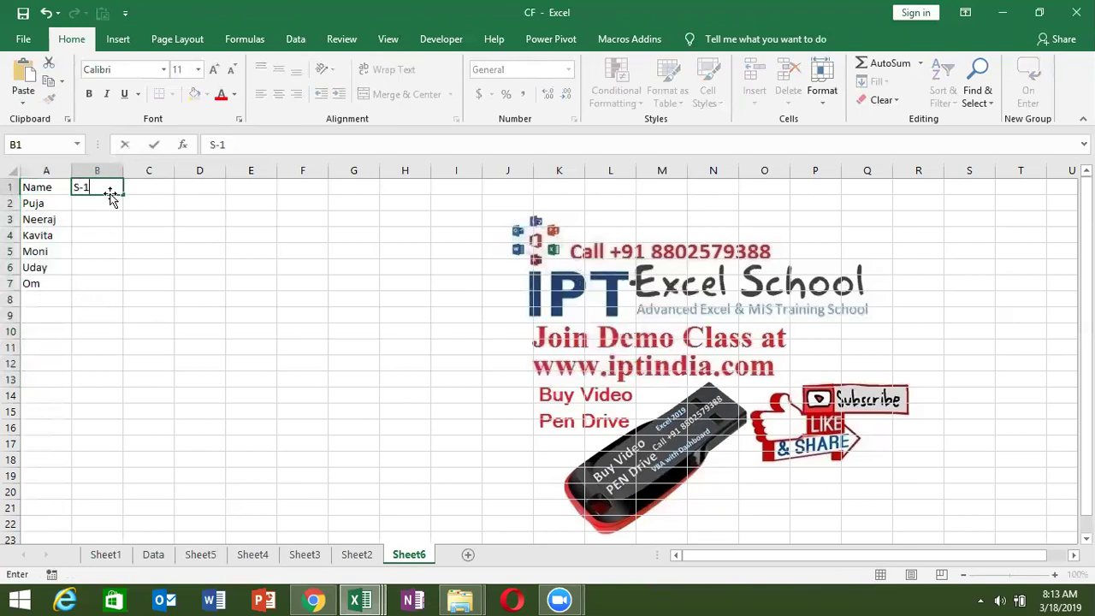
key(Return)
click(114, 188)
drag(123, 195, 266, 196)
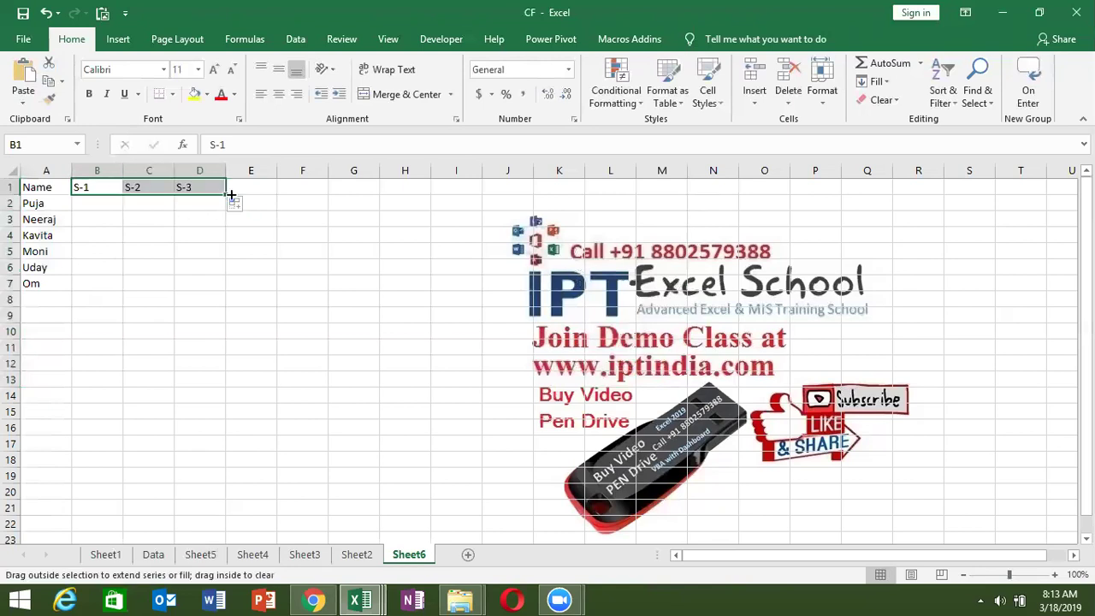
click(94, 205)
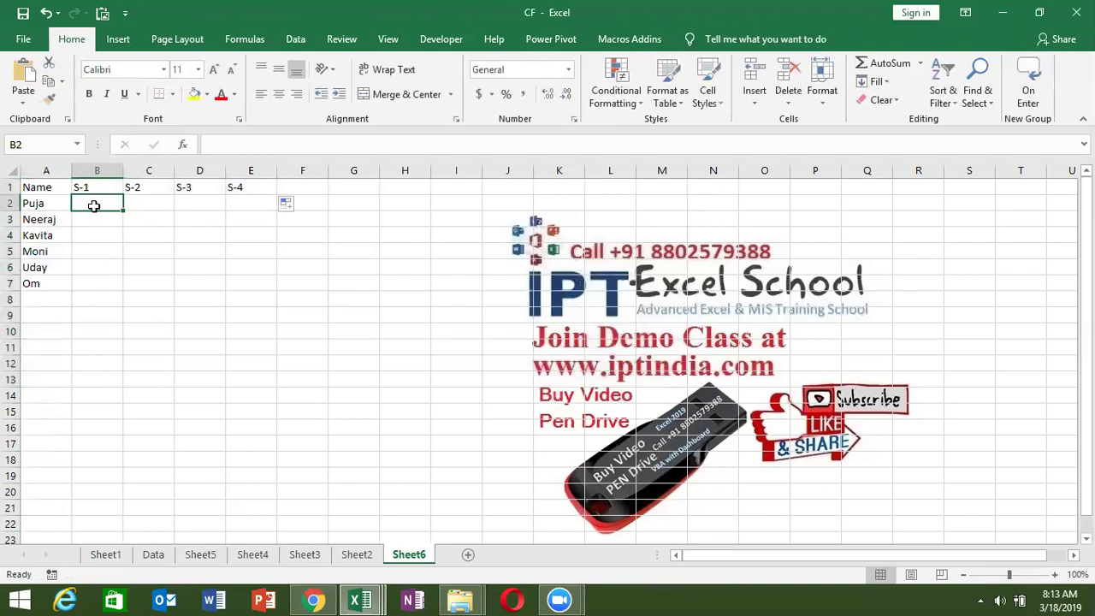
click(86, 251)
click(96, 211)
Leave the save screen and Book1 window, returning to the CF workbook's Sheet6
key(Escape)
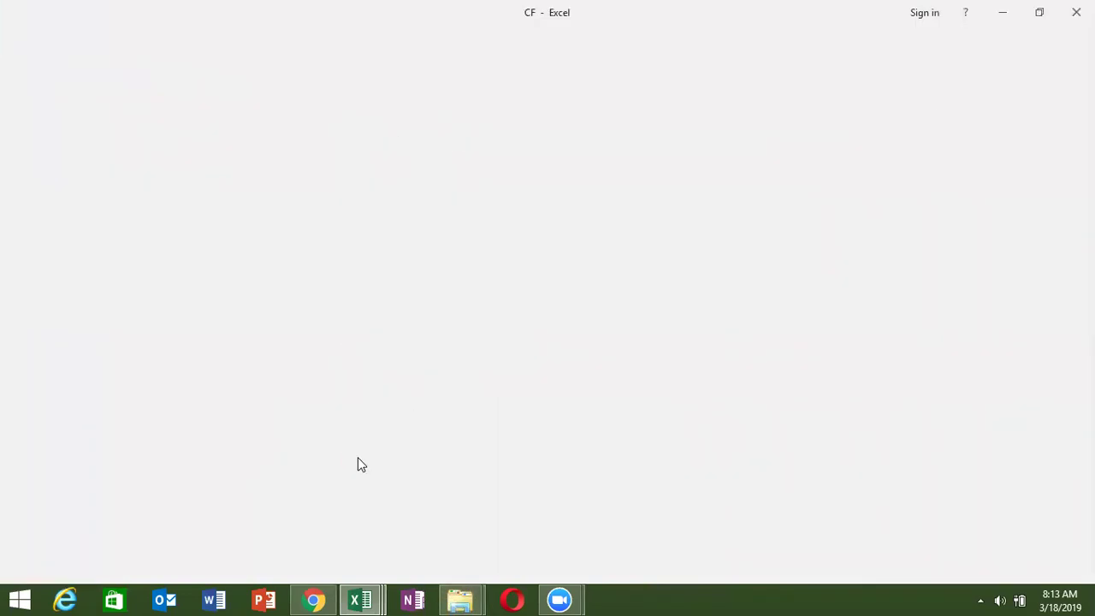
mouse_move(378, 599)
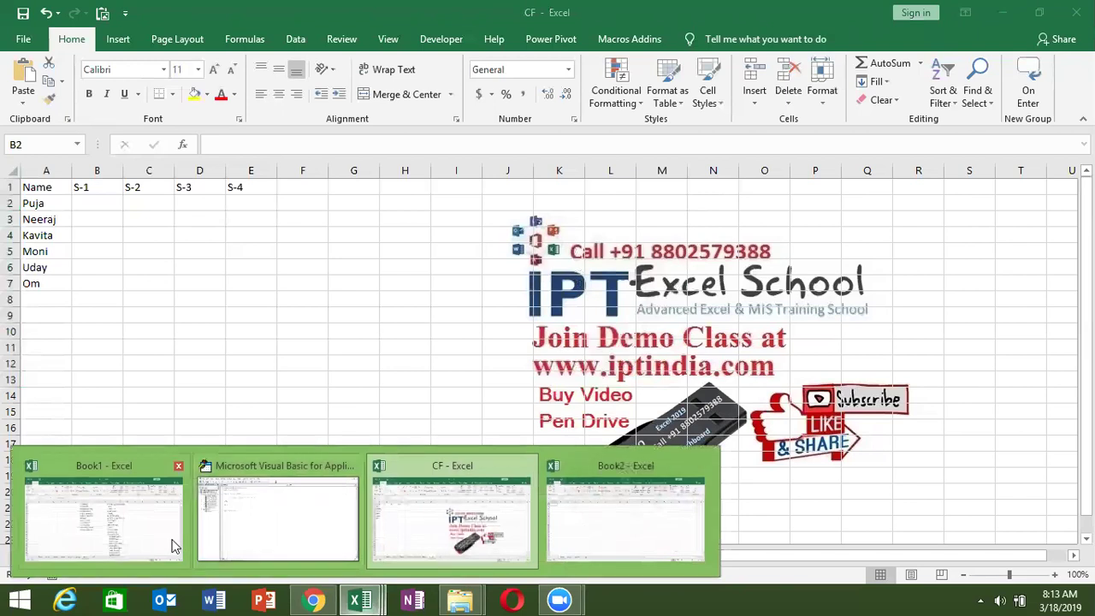
click(142, 530)
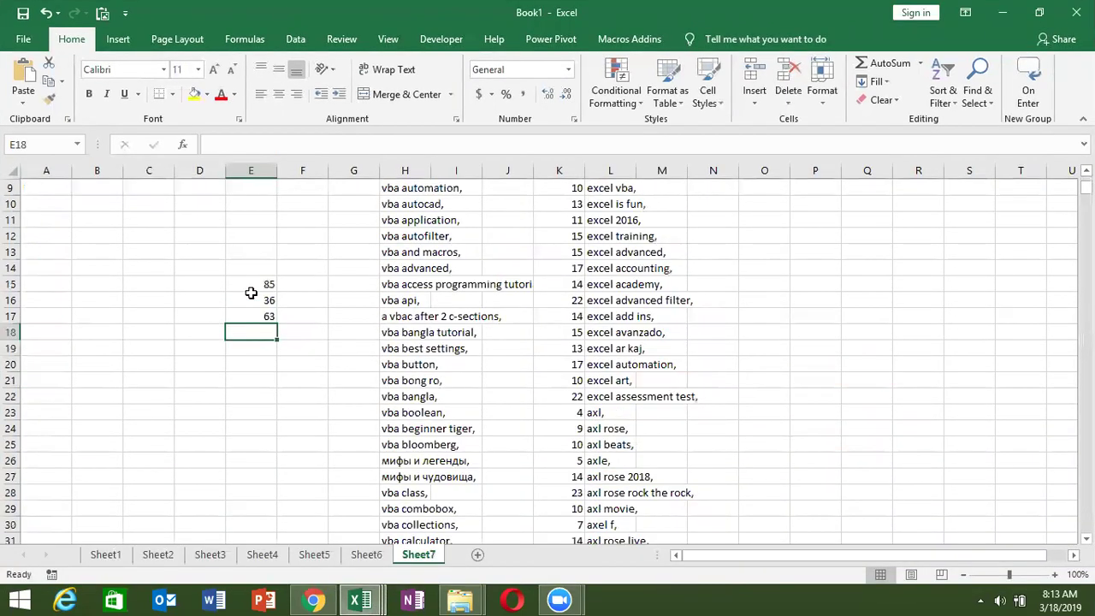
click(249, 268)
key(Return)
key(ctrl+Tab)
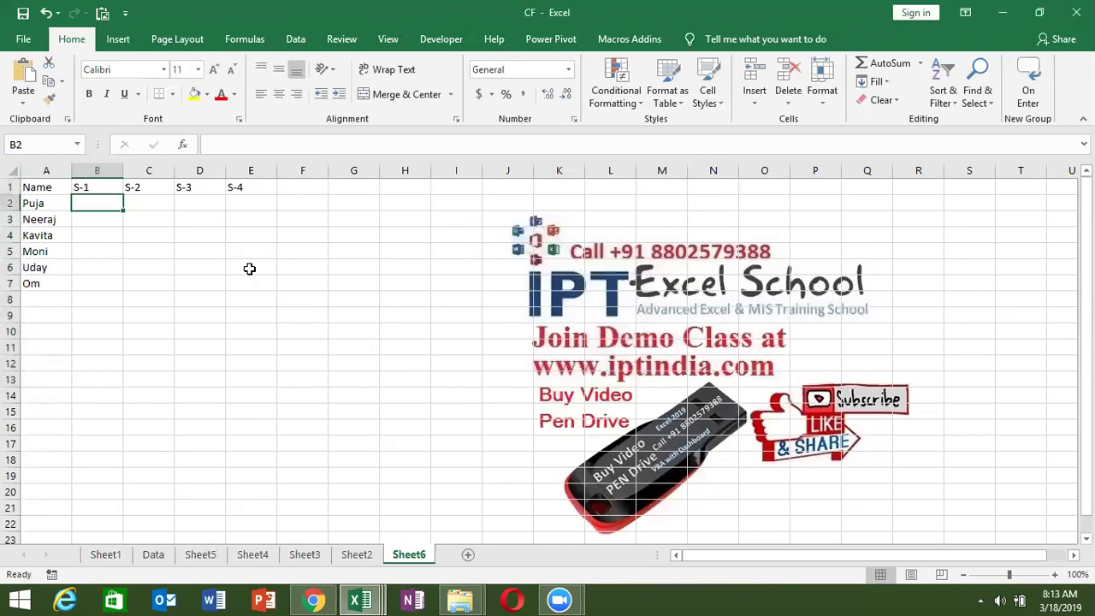
Enter =RANDBETWEEN(10,90) in cell B2
text(=ra)
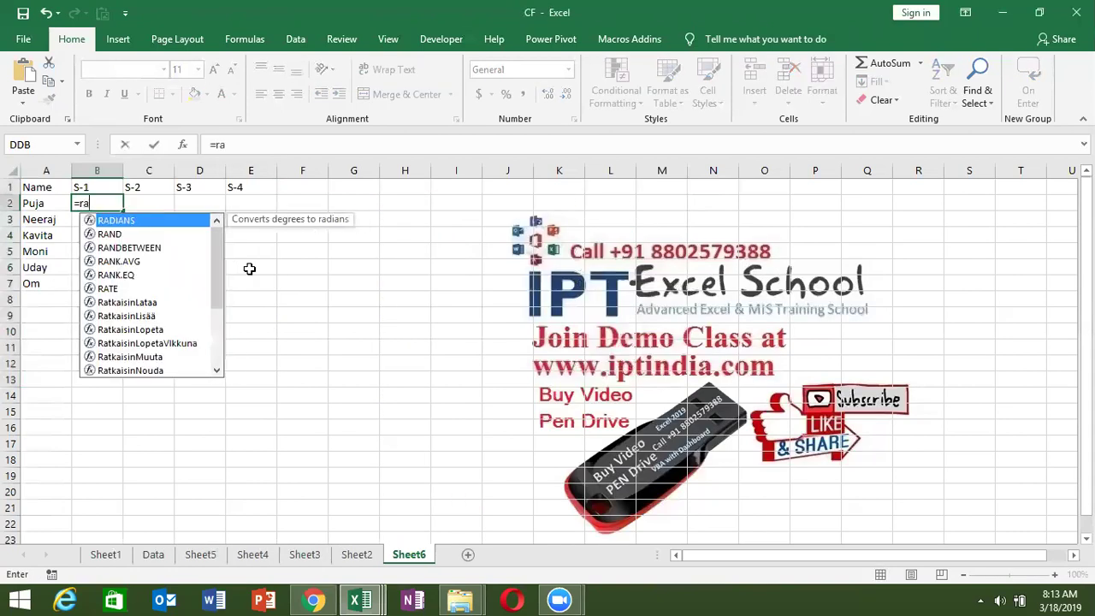
key(Down)
key(Down)
key(Tab)
key(Up)
key(Right)
key(BackSpace)
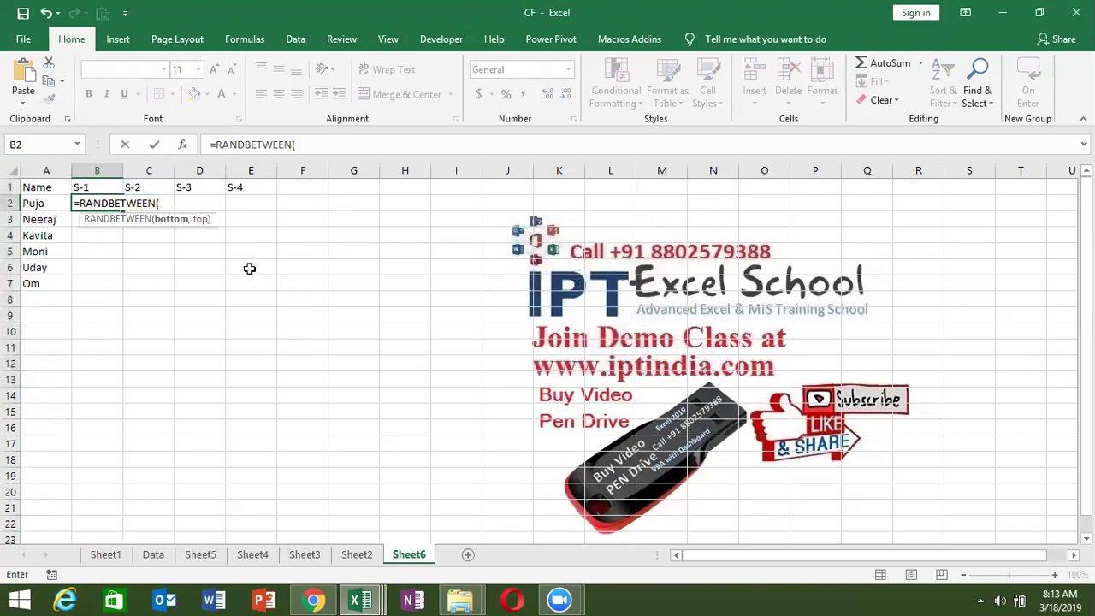
text(10,90)
key(ctrl+Return)
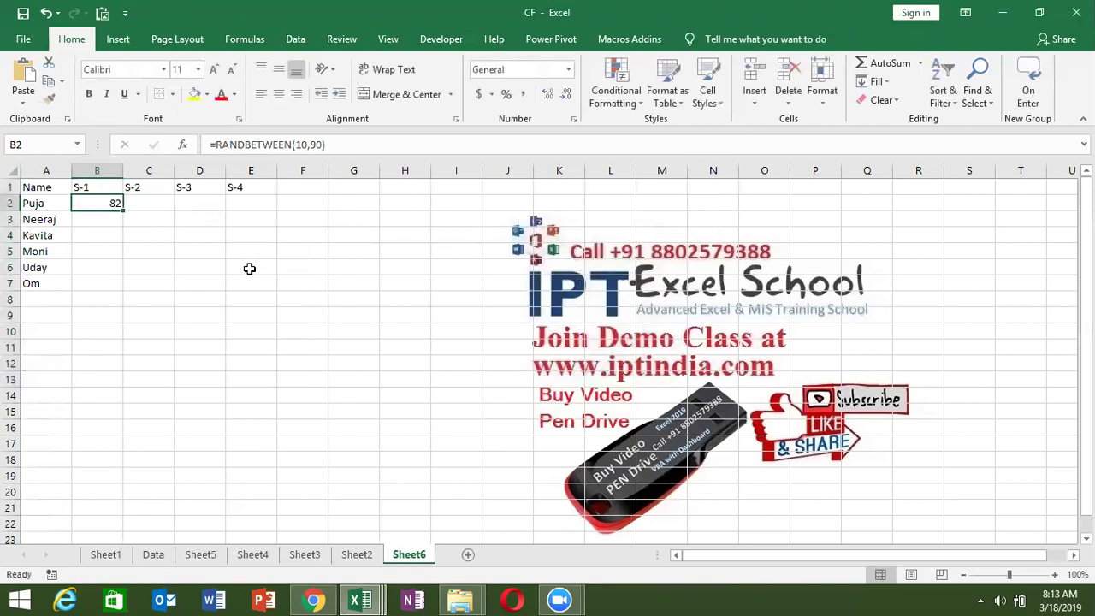
Fill the RANDBETWEEN formula across to E2 and down through row 7
key(shift+Right)
key(shift+Right)
key(shift+Right)
key(ctrl+d)
key(shift+Down)
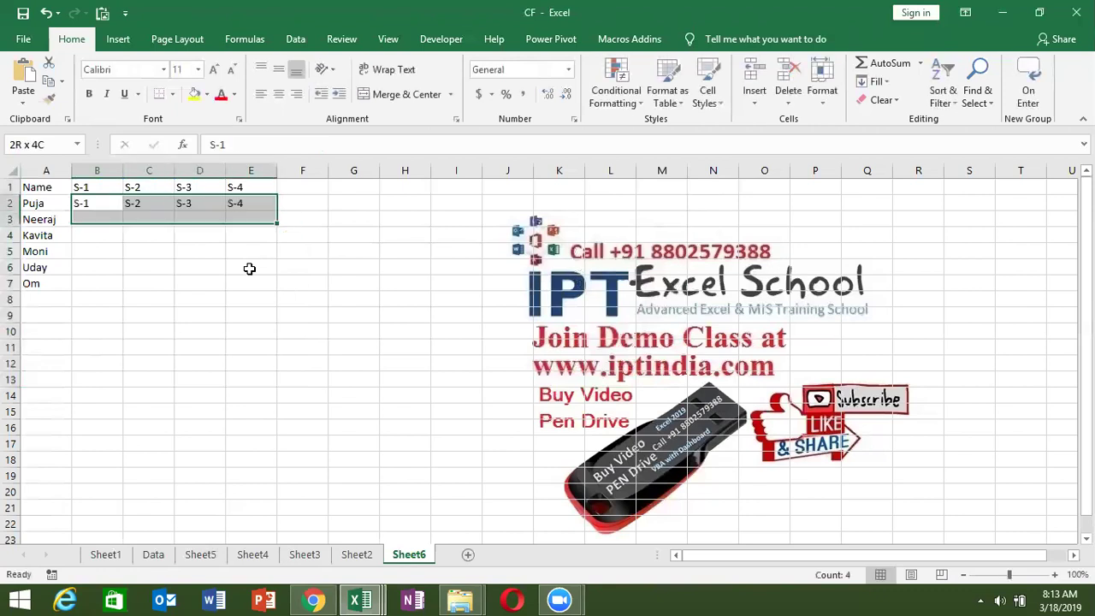
key(ctrl+z)
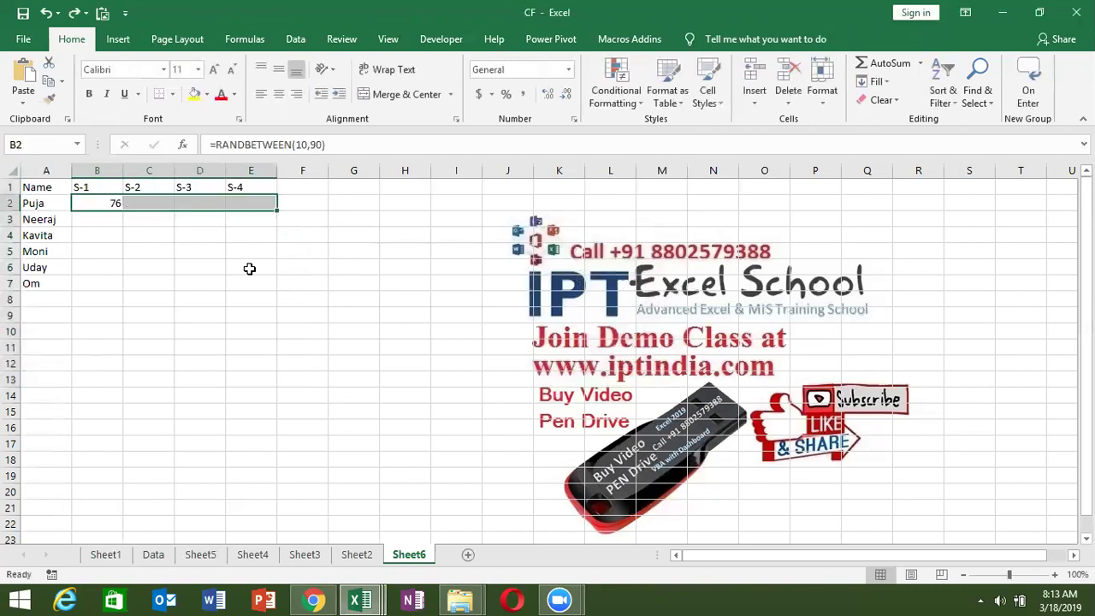
key(ctrl+r)
key(shift+Down)
key(shift+Down)
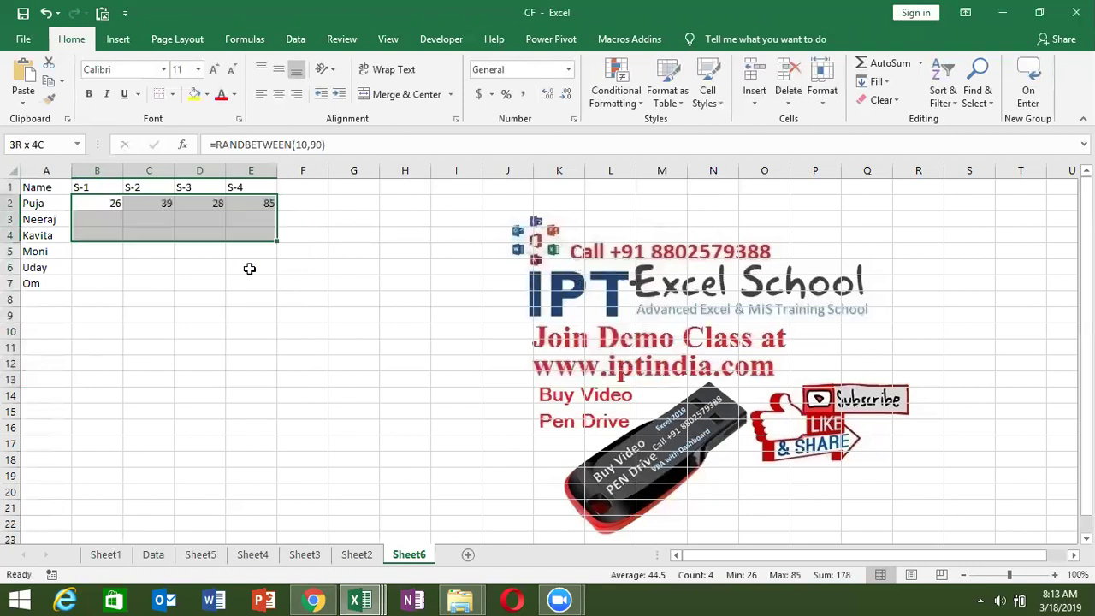
key(shift+Down)
key(shift+Down)
key(shift+Down)
key(ctrl+d)
Convert the B2:E7 random scores to fixed numbers with Paste Values
key(ctrl+c)
click(23, 96)
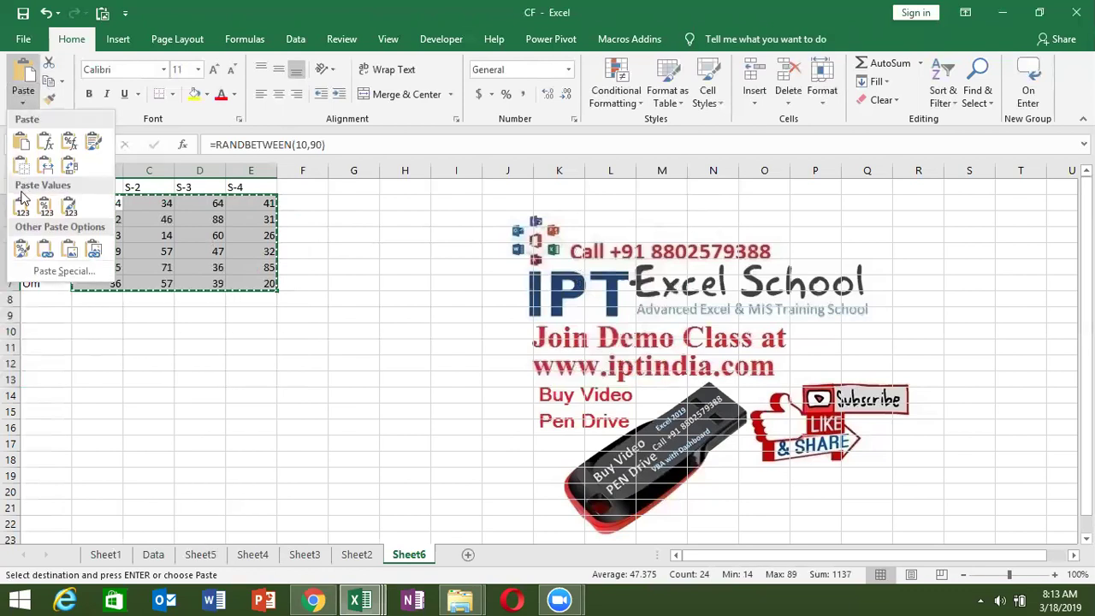
click(24, 206)
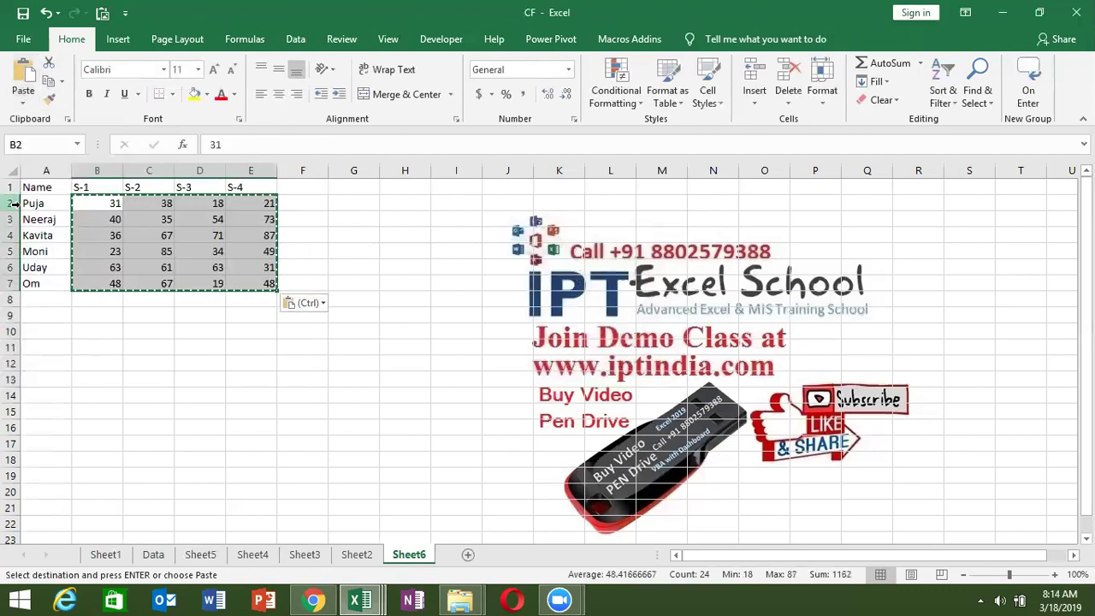
key(Escape)
click(338, 201)
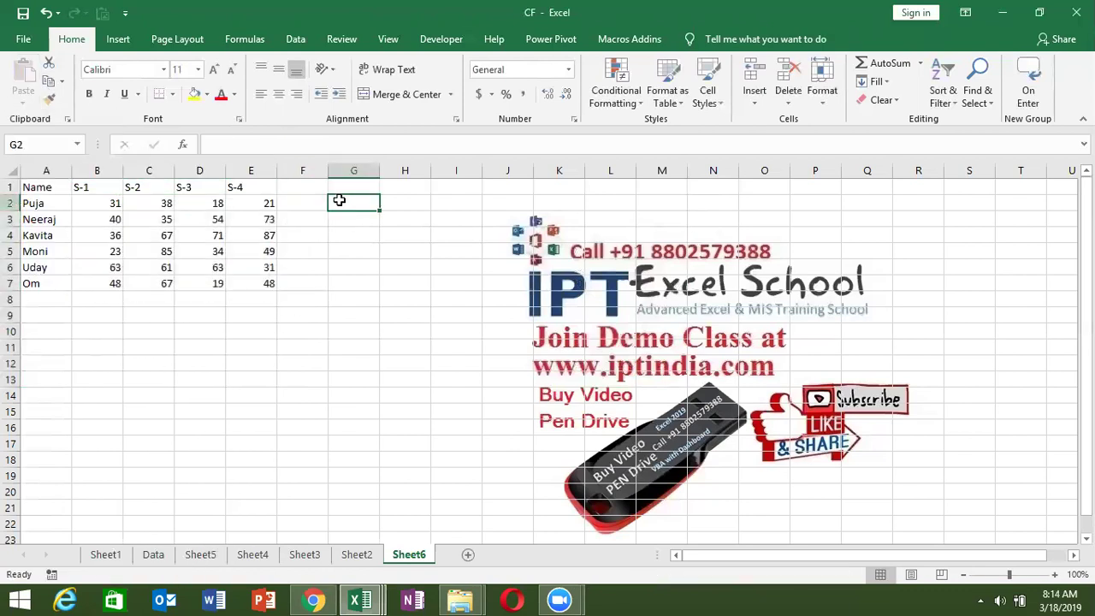
click(309, 183)
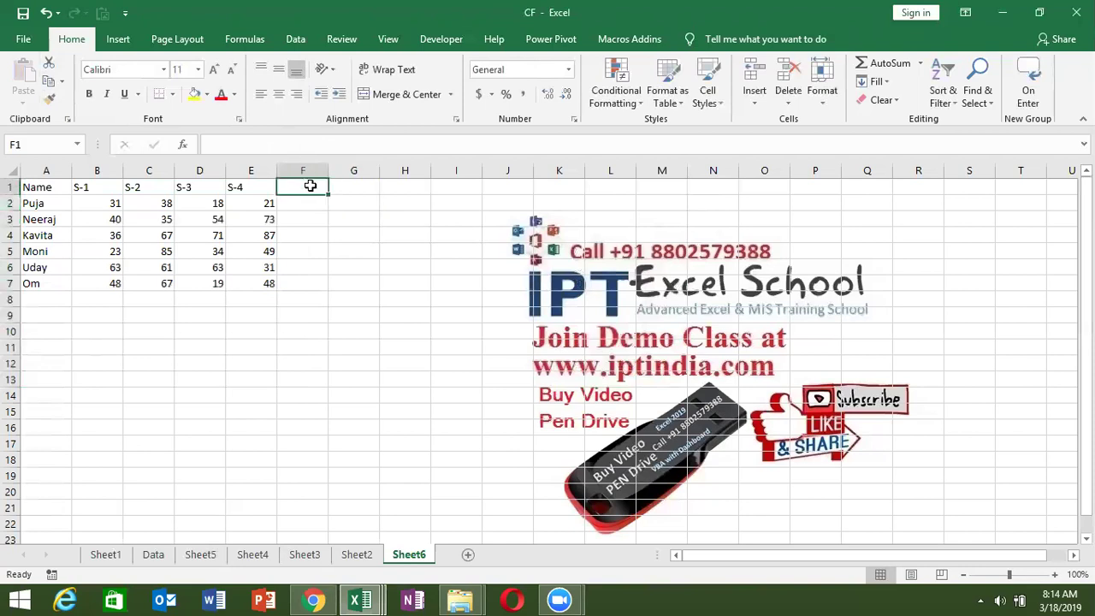
Add a Result heading and enter =AND(B2>=30,C2>=30,D2>=30,E2>=30) in F2
text(Result)
key(Return)
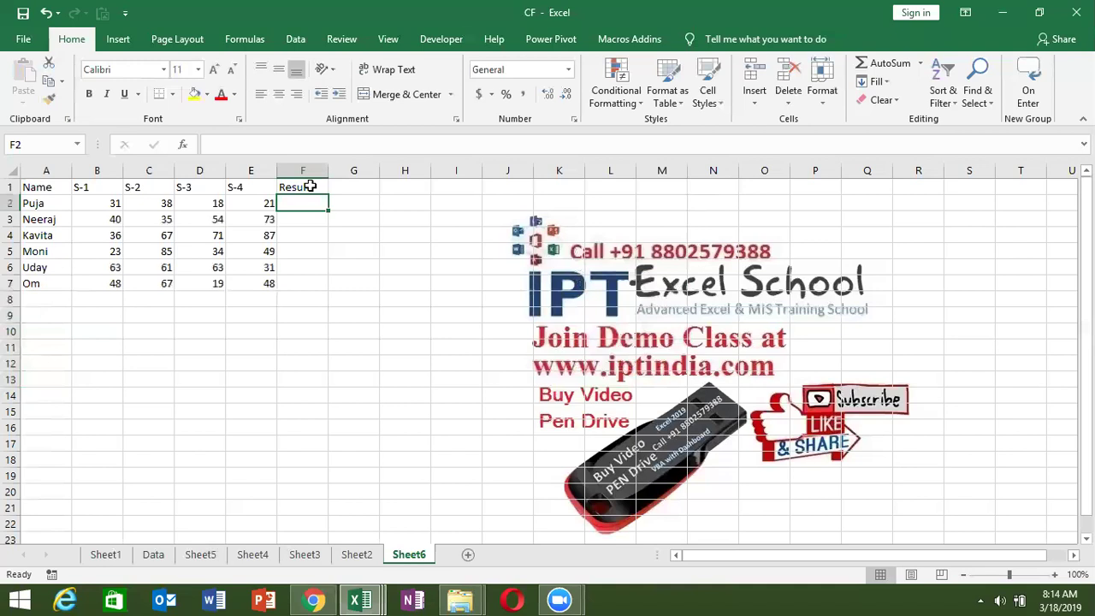
text(=and)
key(Tab)
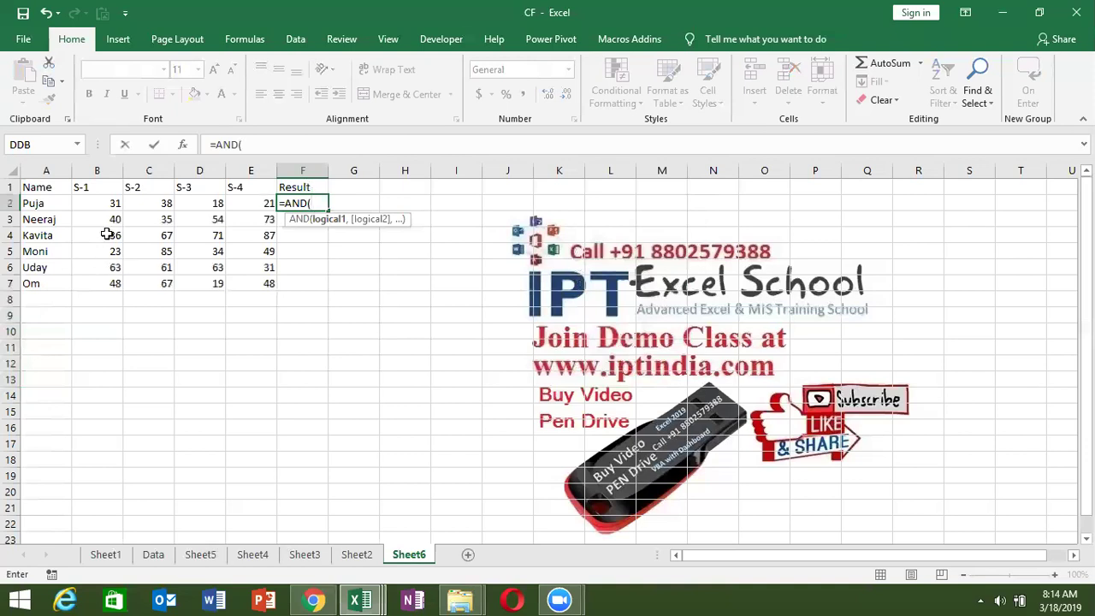
click(109, 205)
text(>)
text(=3.,)
key(BackSpace)
key(BackSpace)
text(0,)
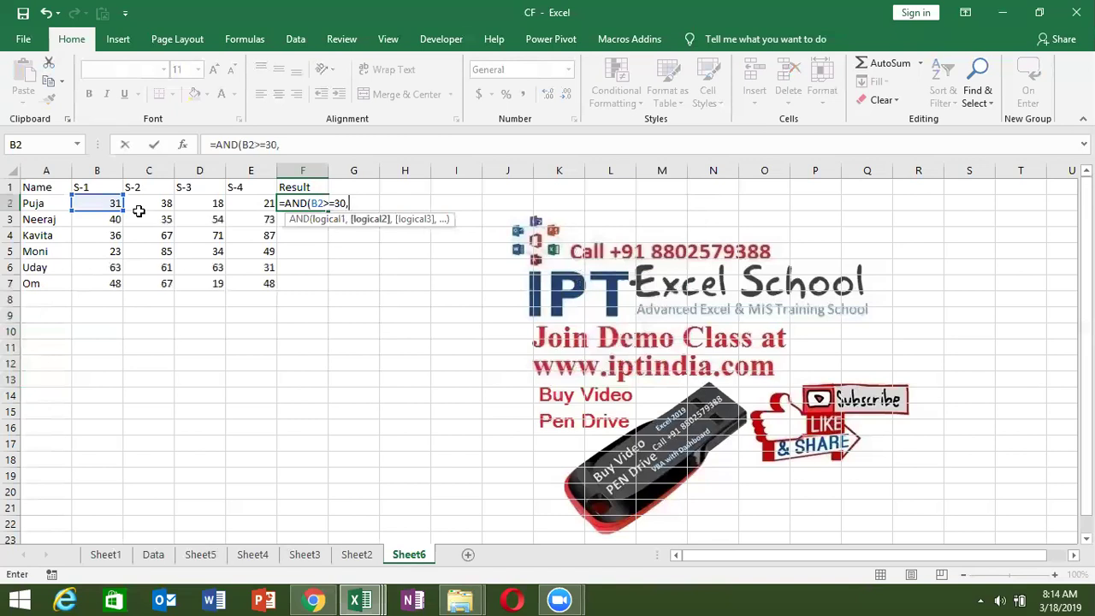
click(161, 204)
text(>=)
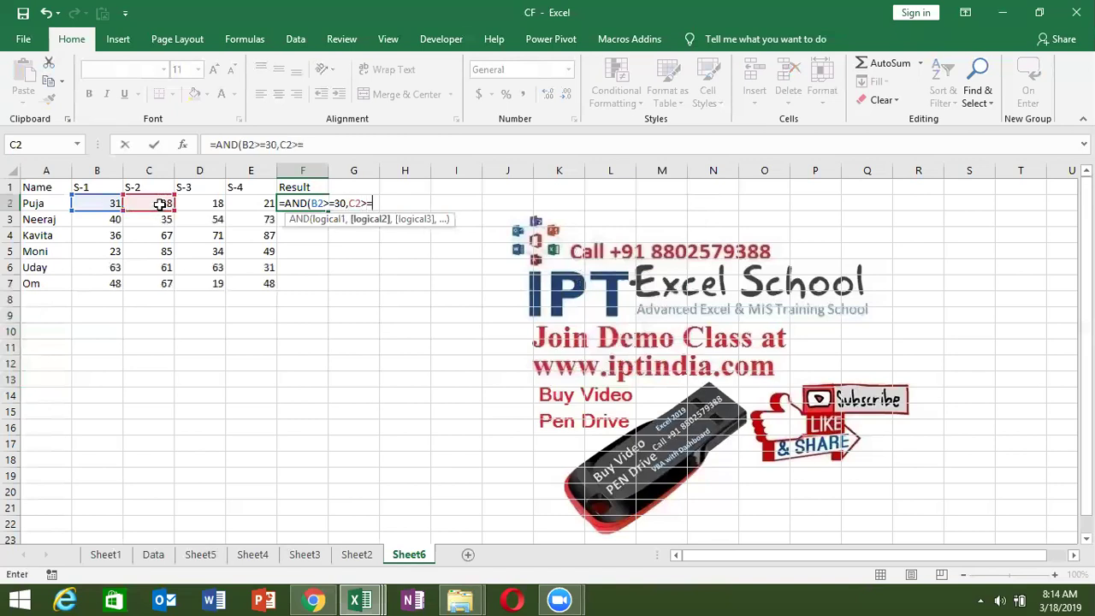
text(30)
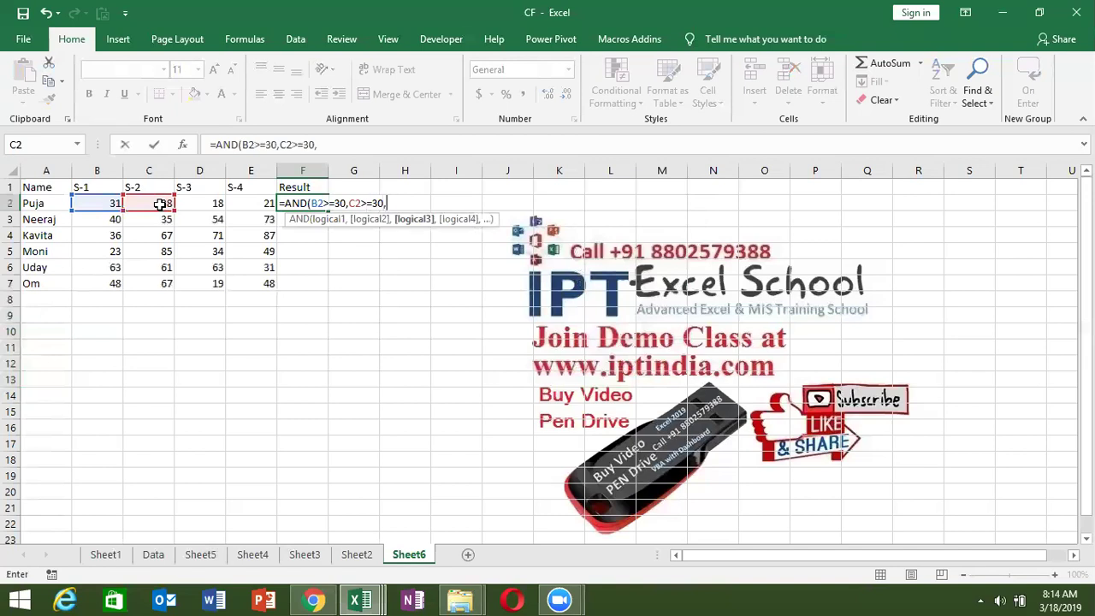
text(,)
click(189, 204)
text(>=30,)
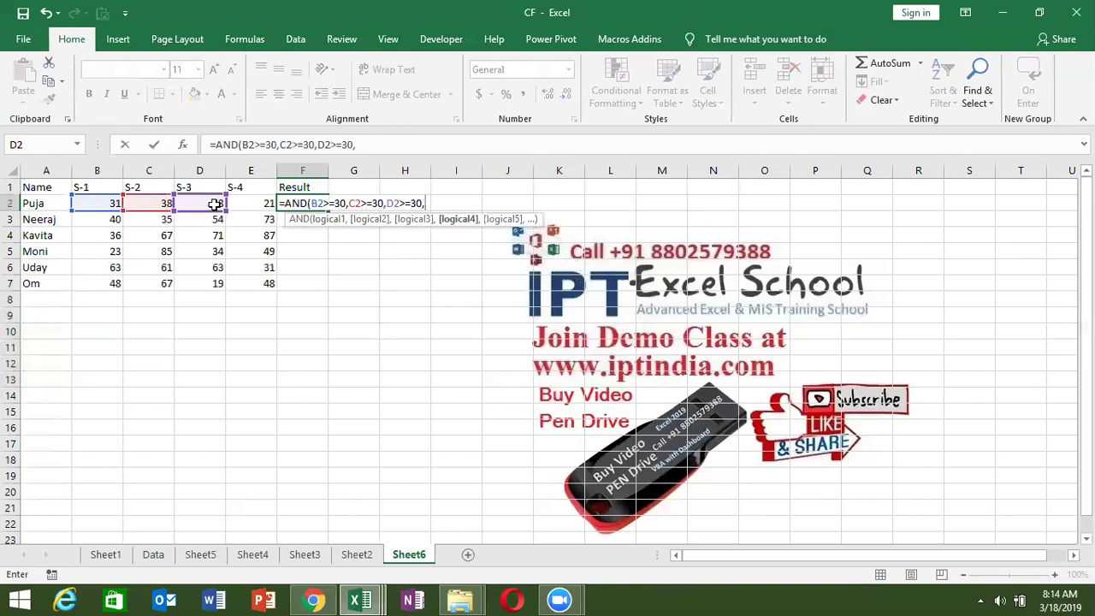
click(245, 204)
text(>=30)
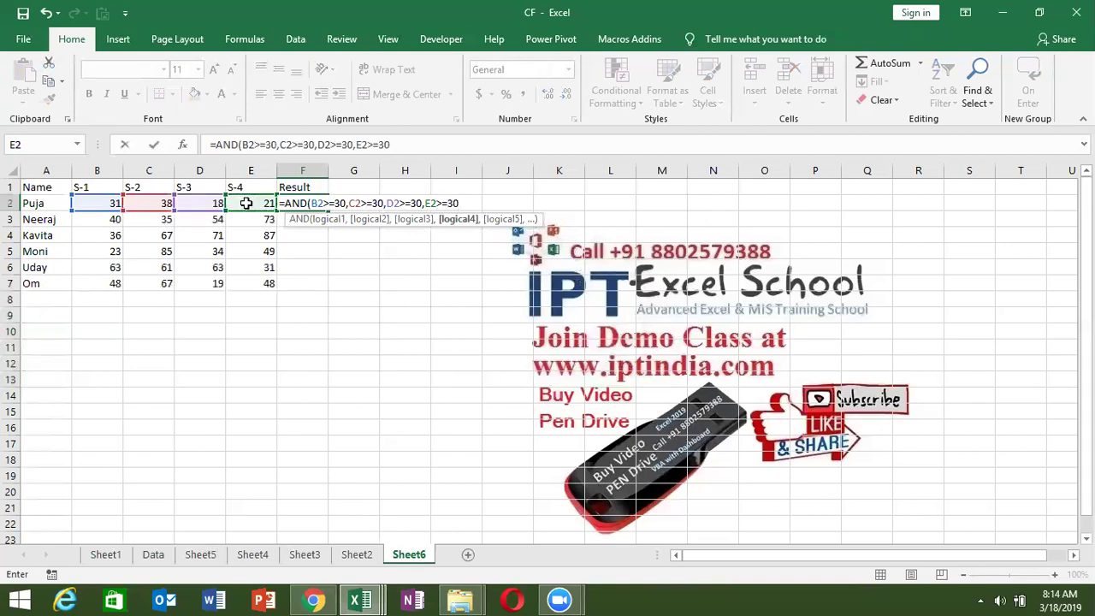
text())
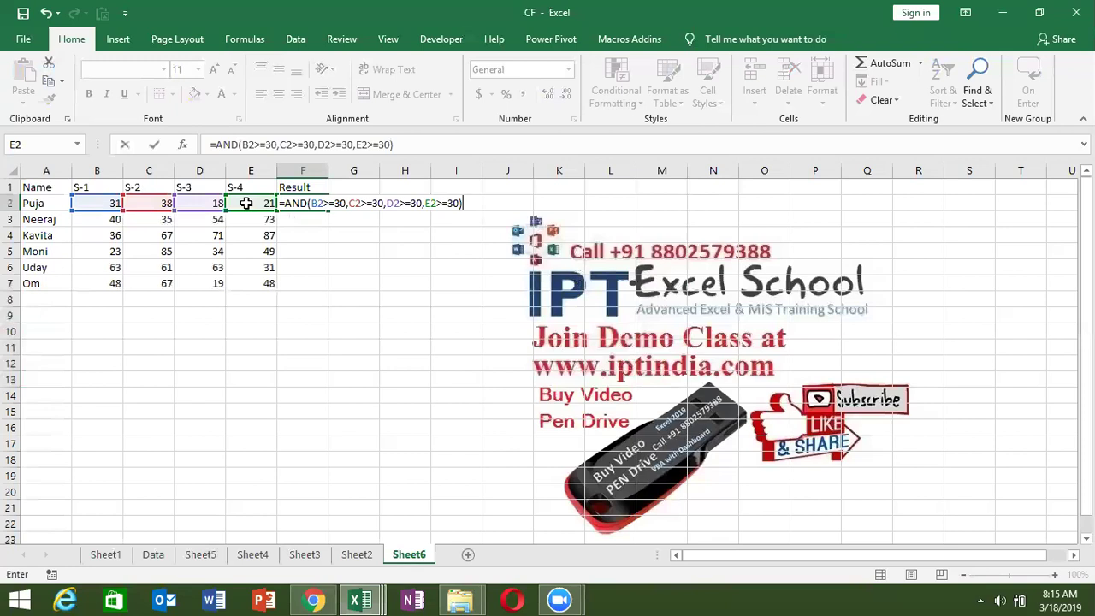
key(Return)
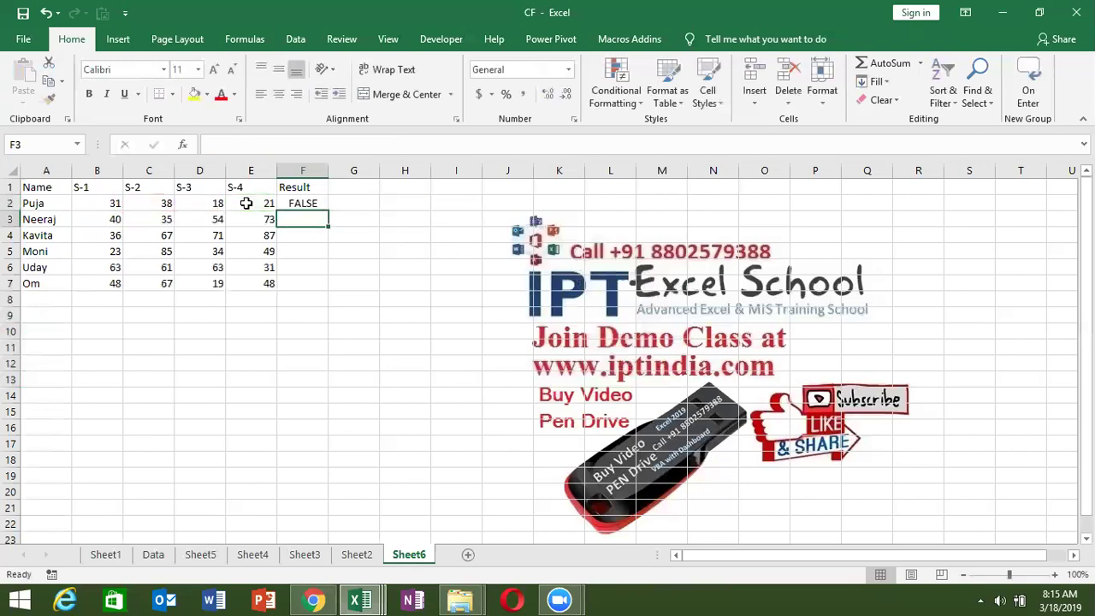
Fill the AND formula down to F7 and check it against Neeraj's and Puja's scores
key(Up)
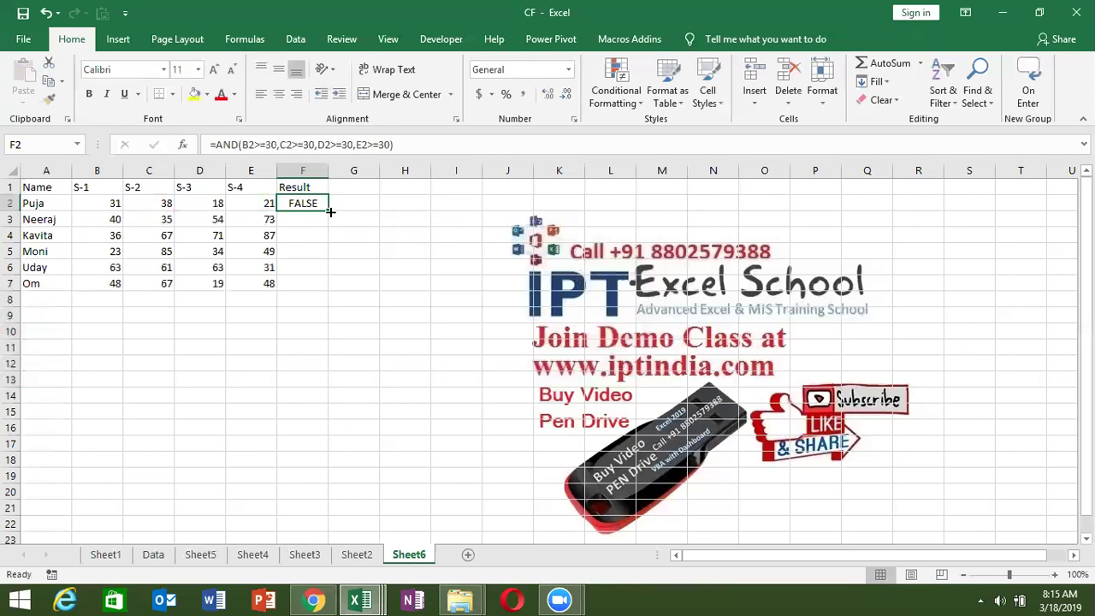
double_click(328, 210)
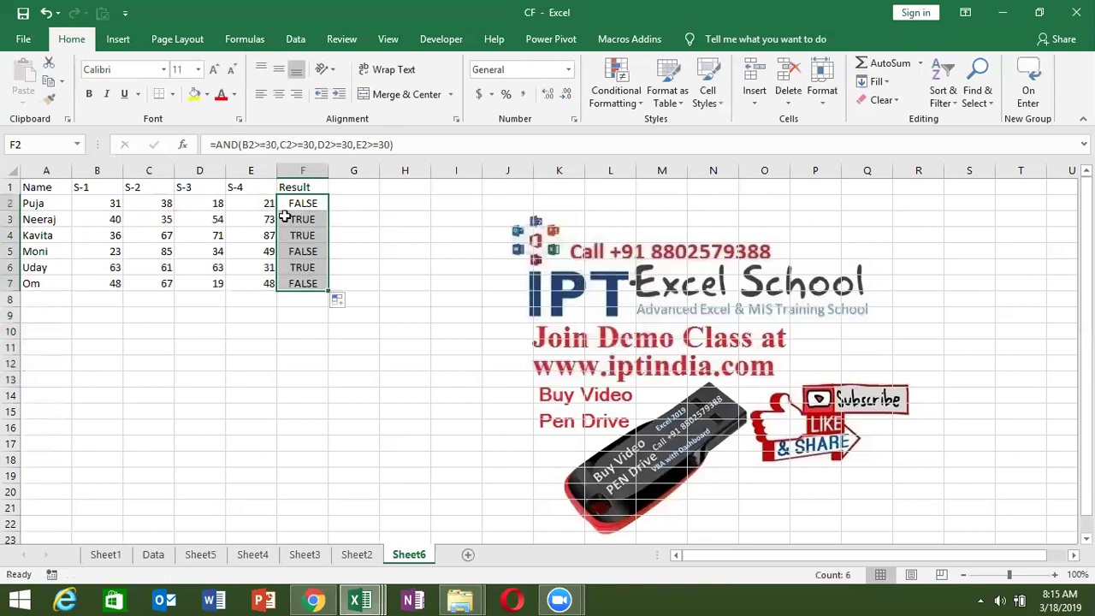
mouse_move(117, 218)
mouse_down()
mouse_move(208, 232)
mouse_move(272, 221)
mouse_up()
click(293, 219)
drag(108, 205, 247, 202)
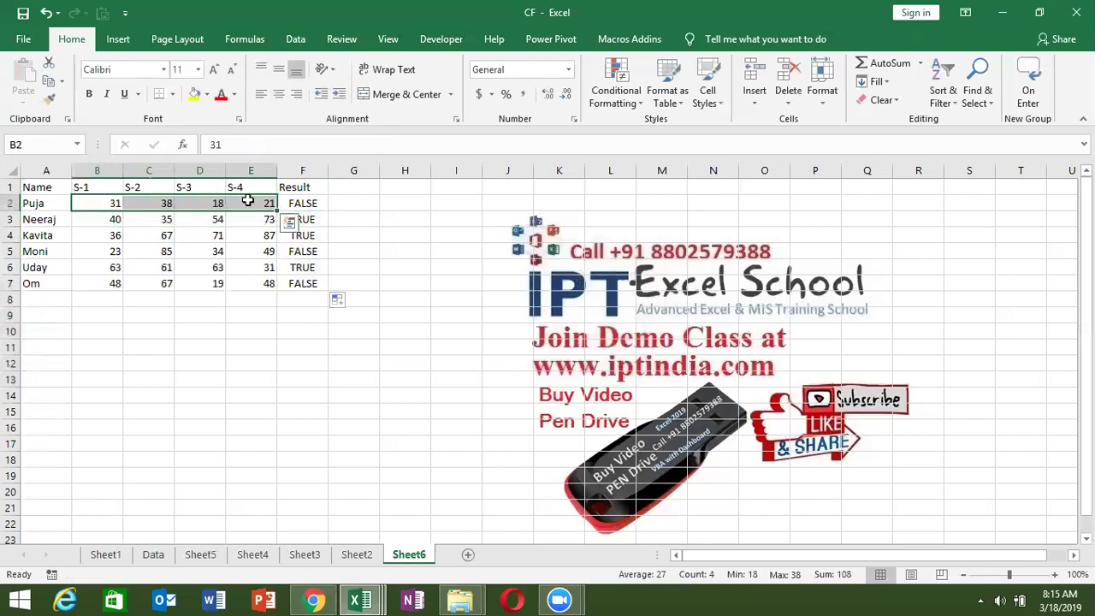
click(304, 207)
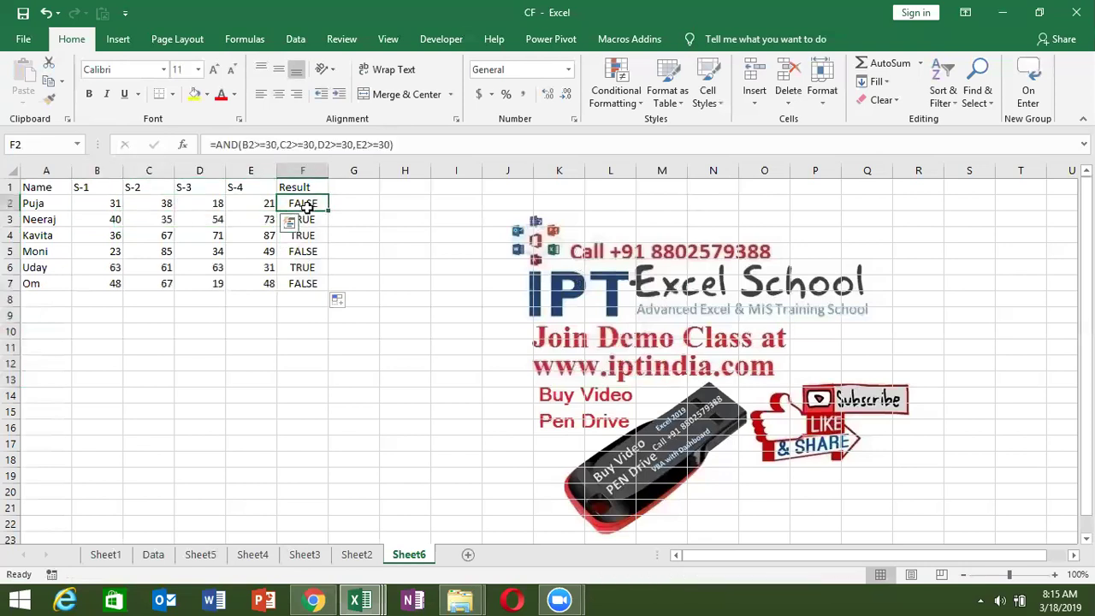
Review the Result formulas for Uday, Om and Kavita, ending back on F2
click(299, 268)
click(299, 284)
click(302, 267)
click(304, 252)
double_click(305, 235)
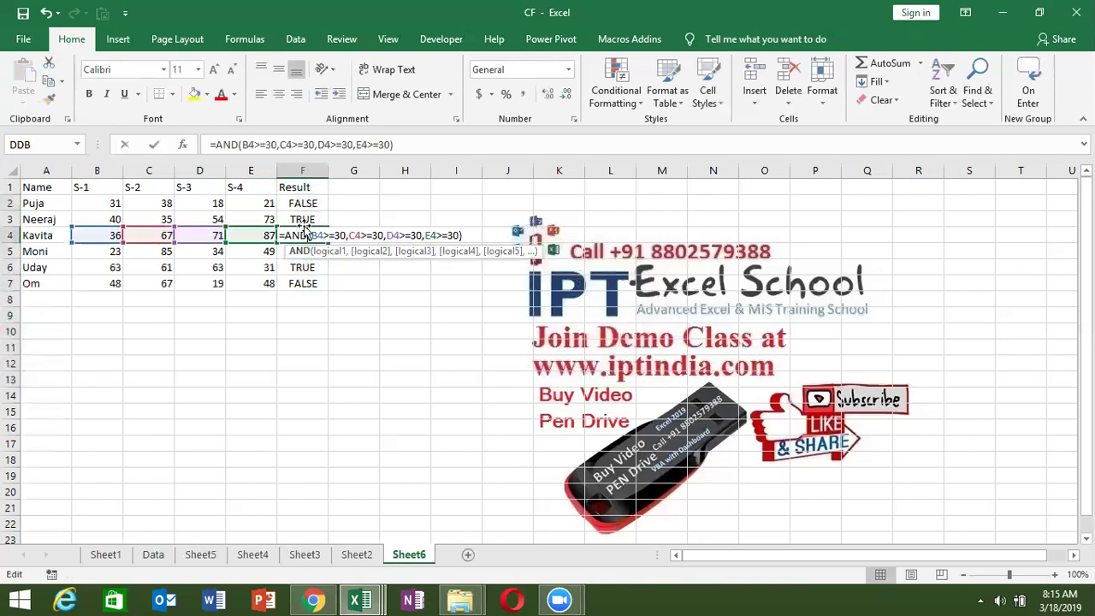
key(Escape)
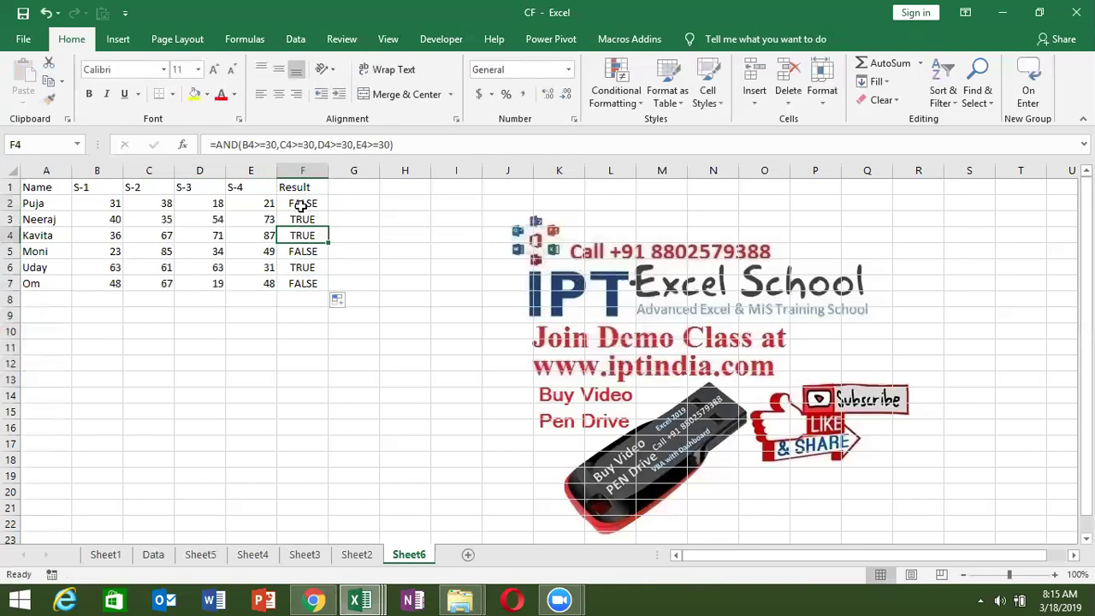
click(304, 204)
Wrap F2's test as =IF(AND(...),"Pass","Fail")
click(232, 156)
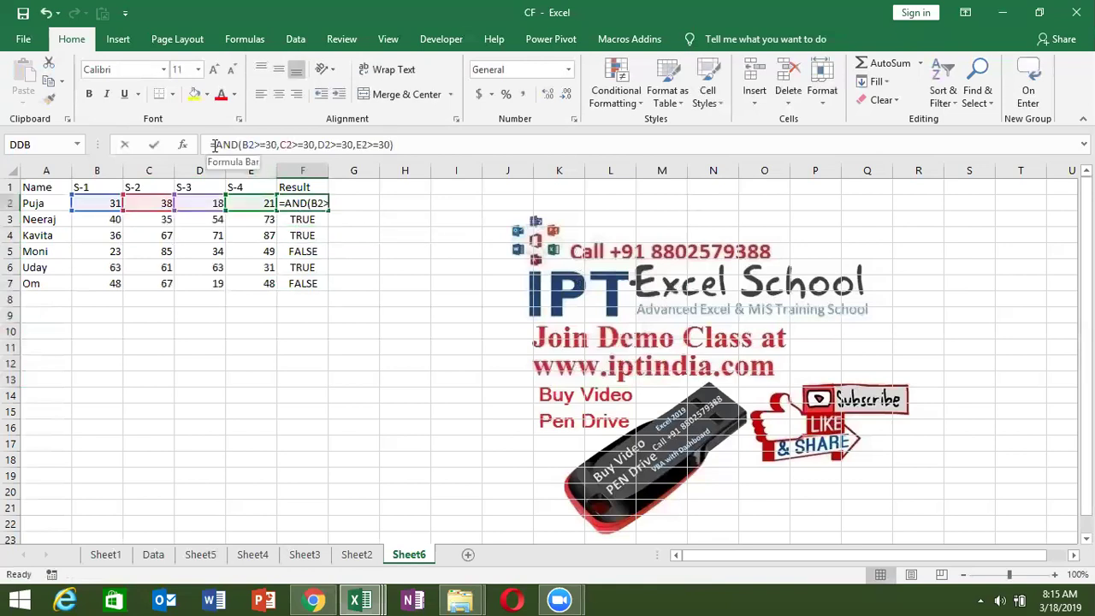
text(IF()
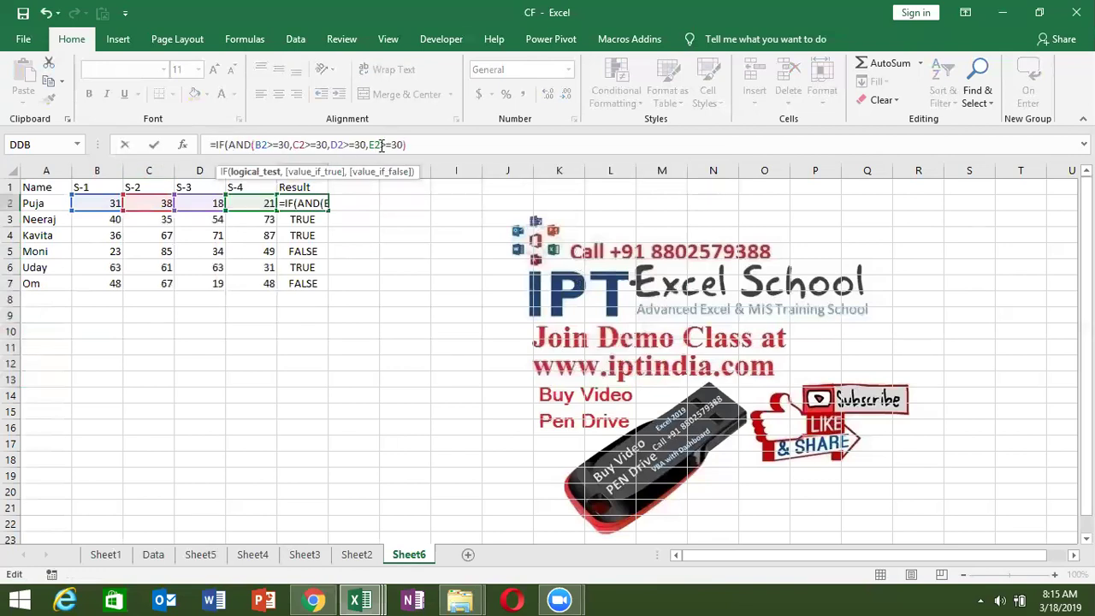
click(413, 146)
text(,)
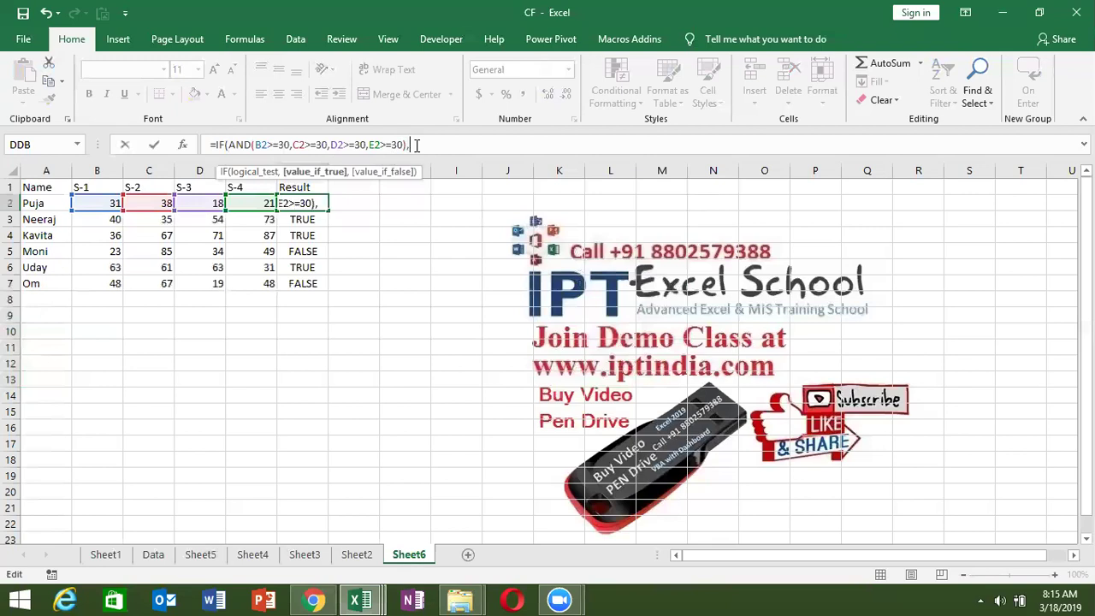
text("Pass","Fail")
key(Return)
key(Return)
Copy the Pass/Fail formula down the Result column to F7
text(1)
key(Escape)
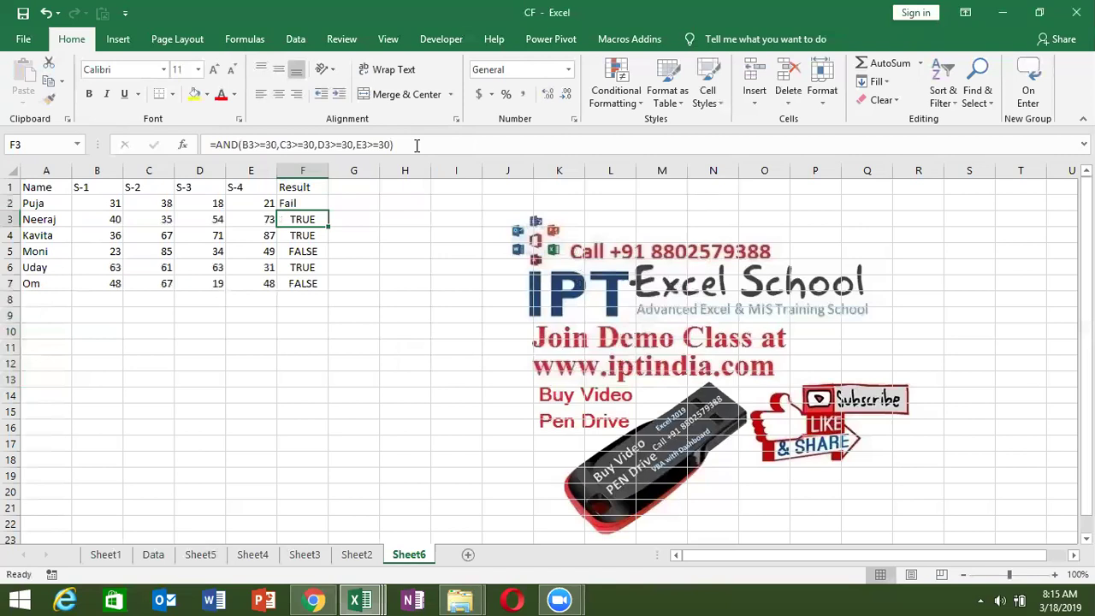
key(Up)
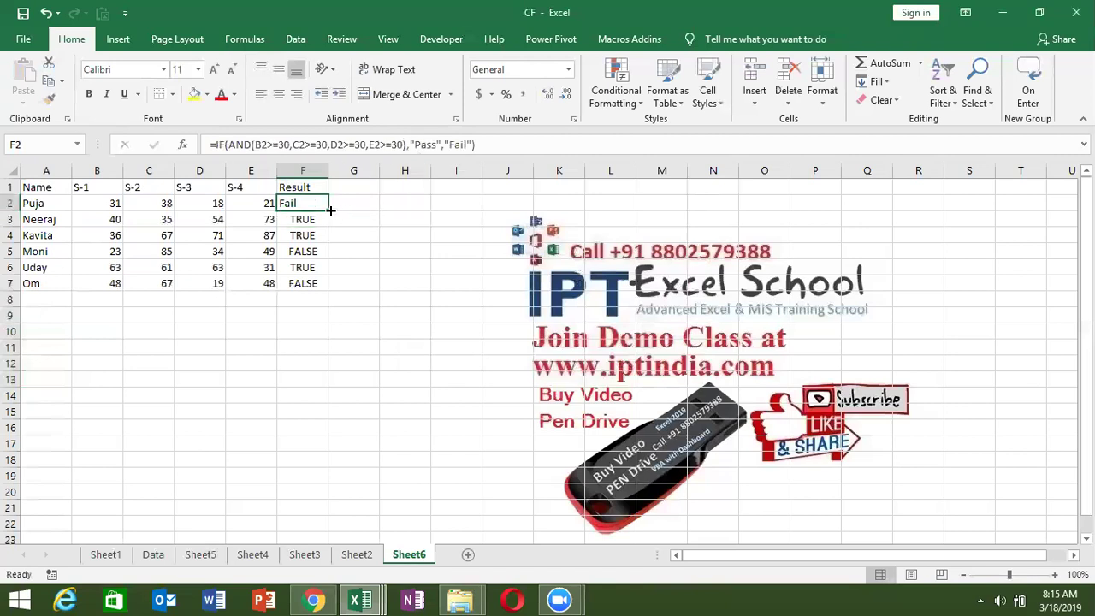
double_click(329, 210)
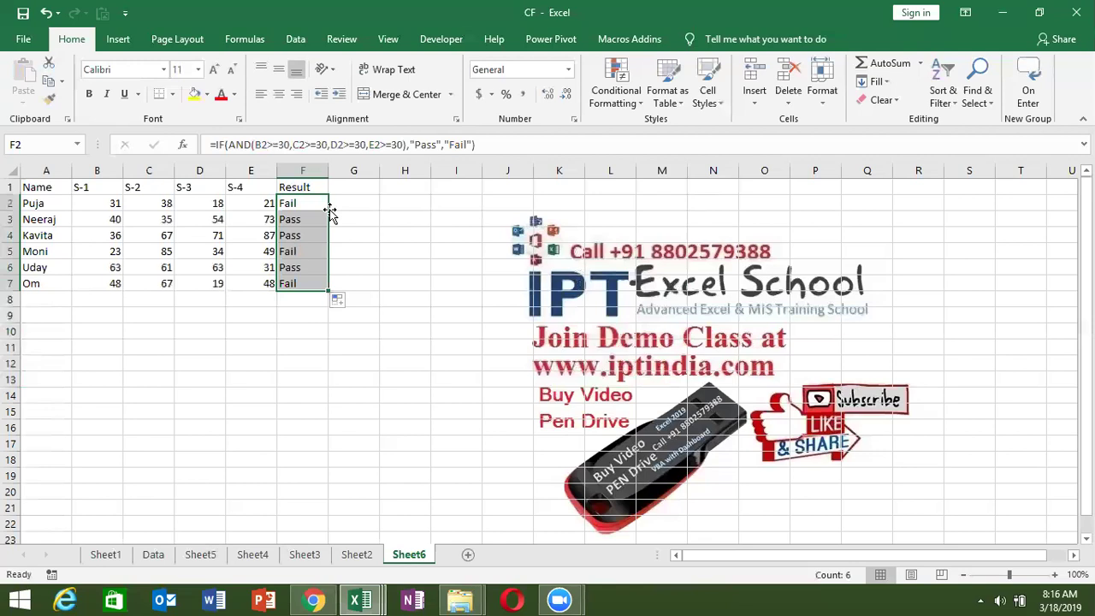
click(56, 345)
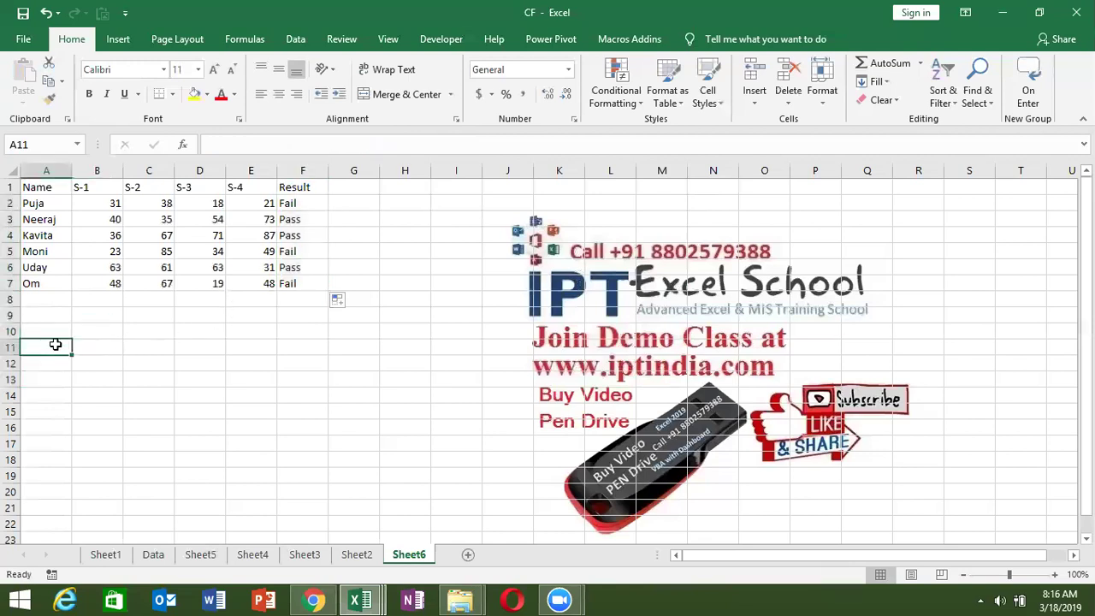
Label A11 as ID, then paste the copied names below it and undo the paste
text(I)
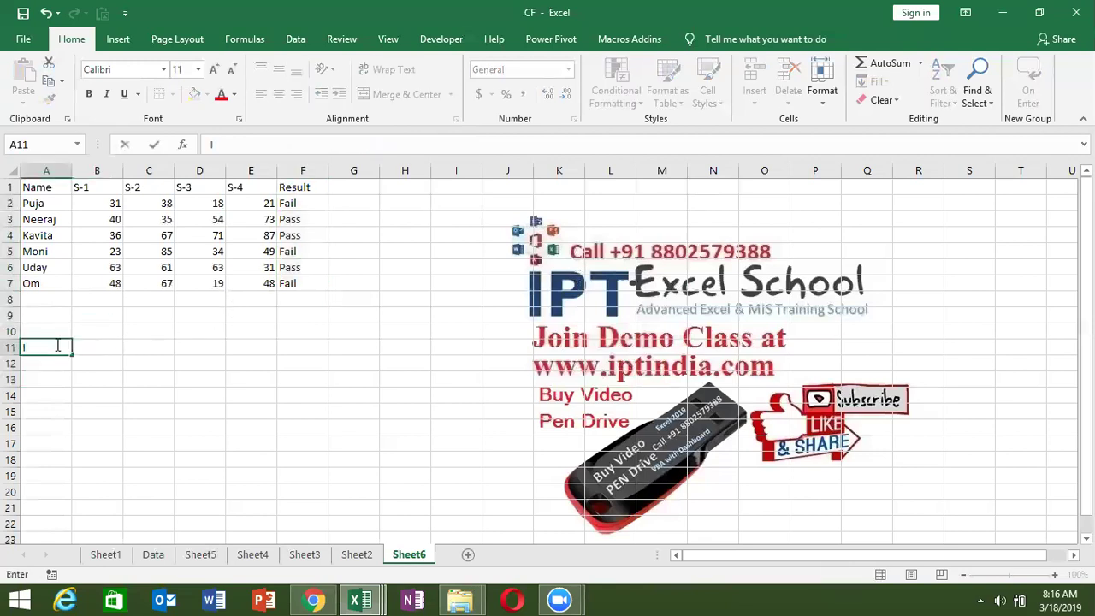
text(D)
key(Return)
key(Up)
key(Up)
key(Up)
key(Up)
key(Up)
key(Up)
key(Up)
key(Up)
key(Up)
key(ctrl+shift+Down)
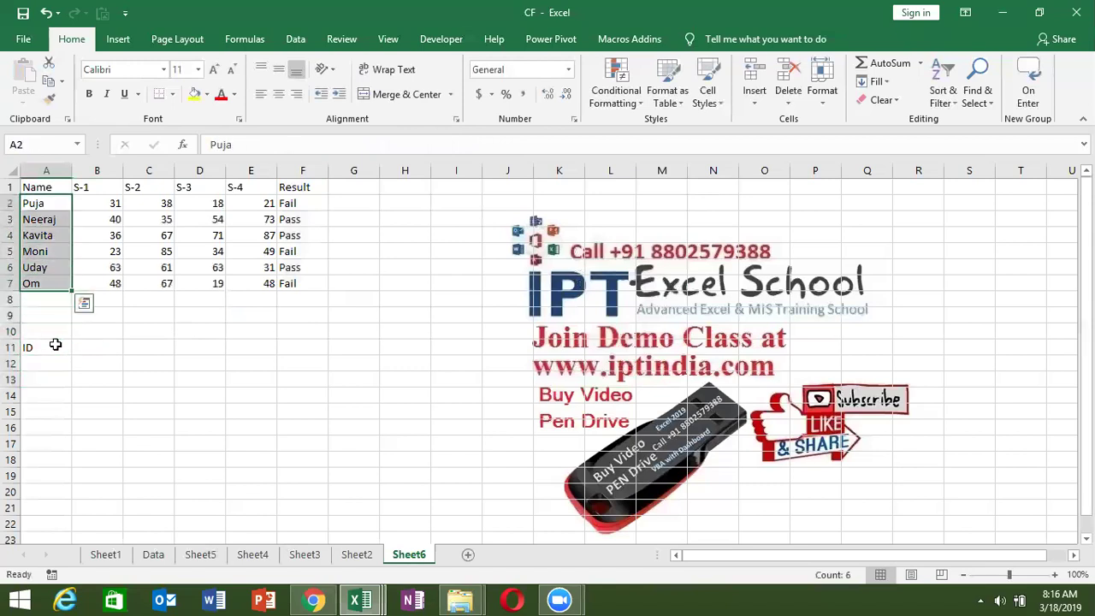
key(ctrl+c)
click(55, 345)
key(Down)
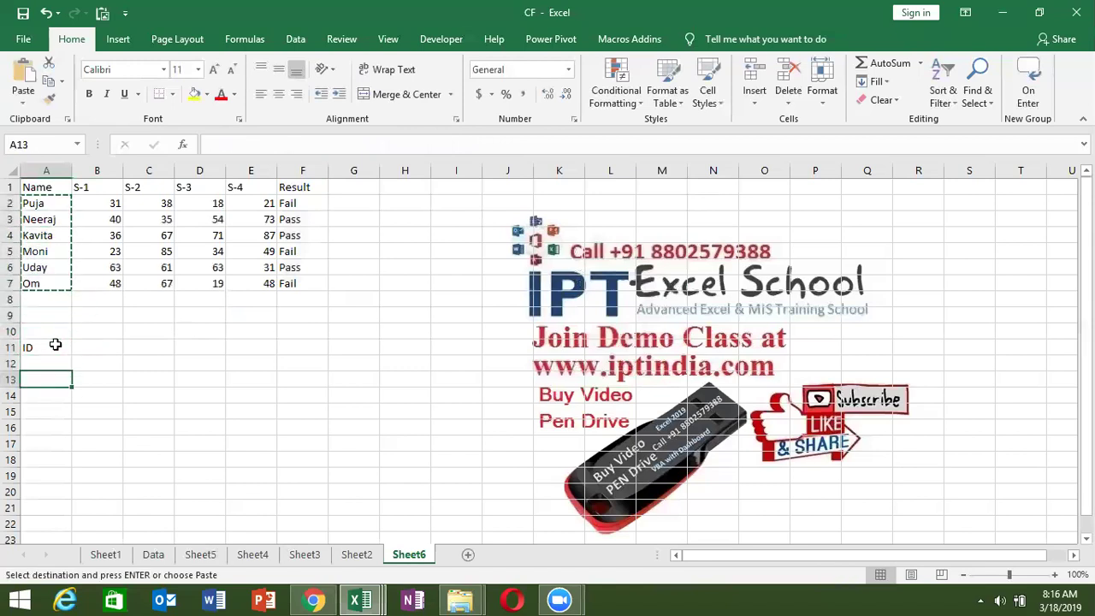
key(ctrl+v)
click(55, 344)
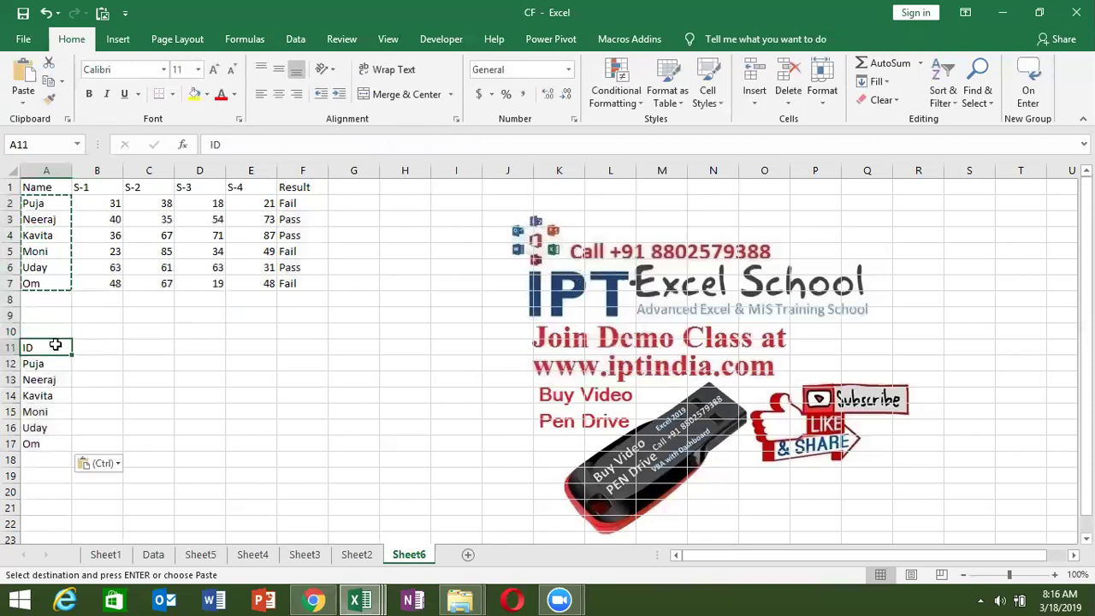
key(ctrl+z)
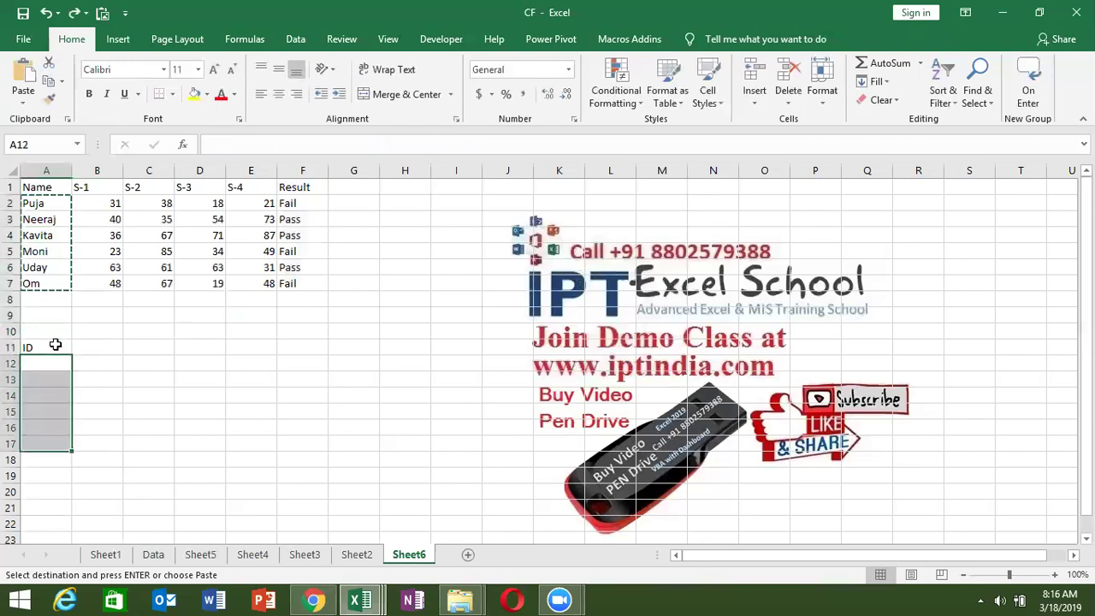
Copy the Name header with all six names into A12:A18 below ID
click(55, 345)
key(ctrl+Up)
key(ctrl+shift+Up)
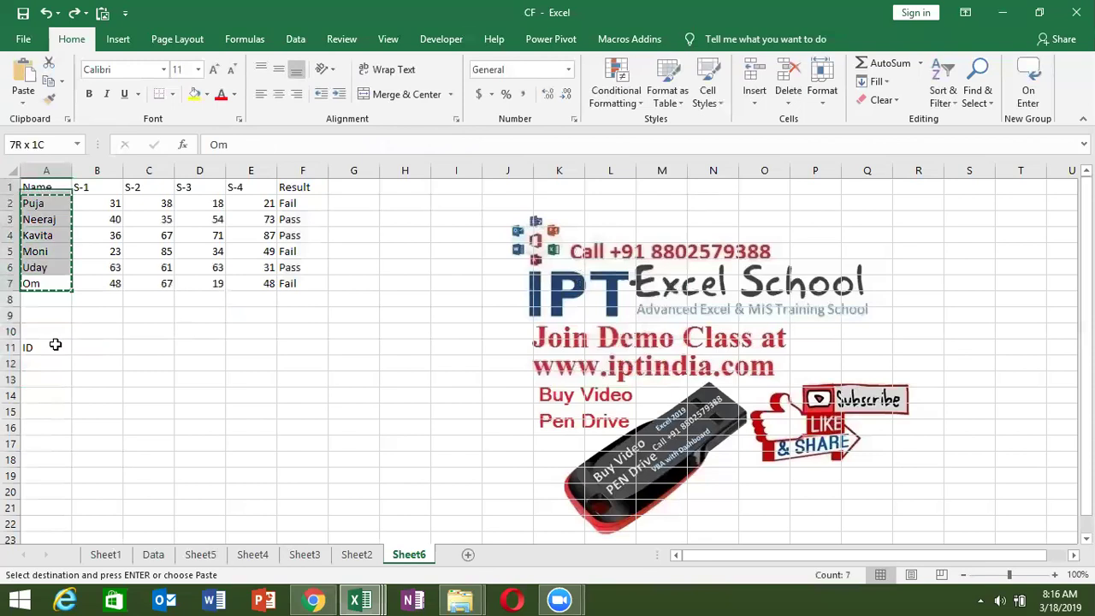
key(ctrl+c)
key(Down)
key(Down)
key(Down)
key(Down)
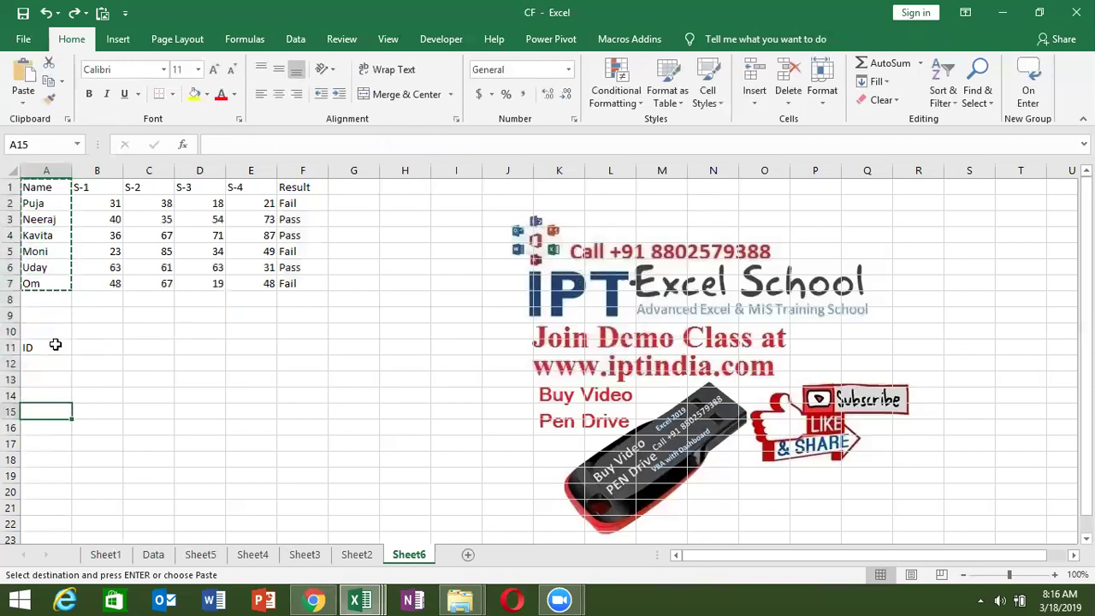
key(ctrl+v)
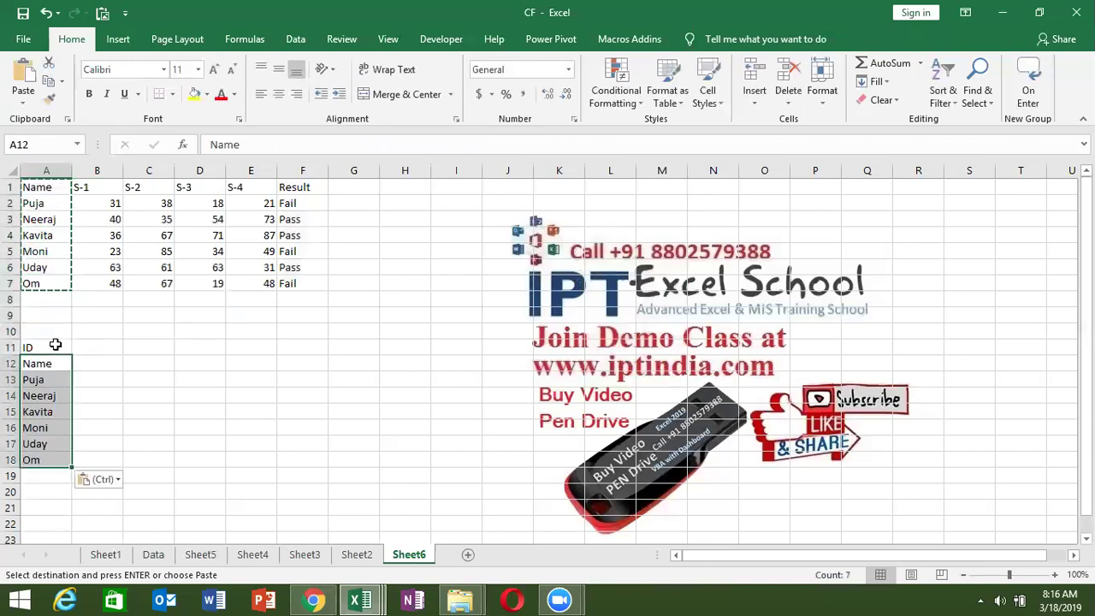
key(Right)
key(Up)
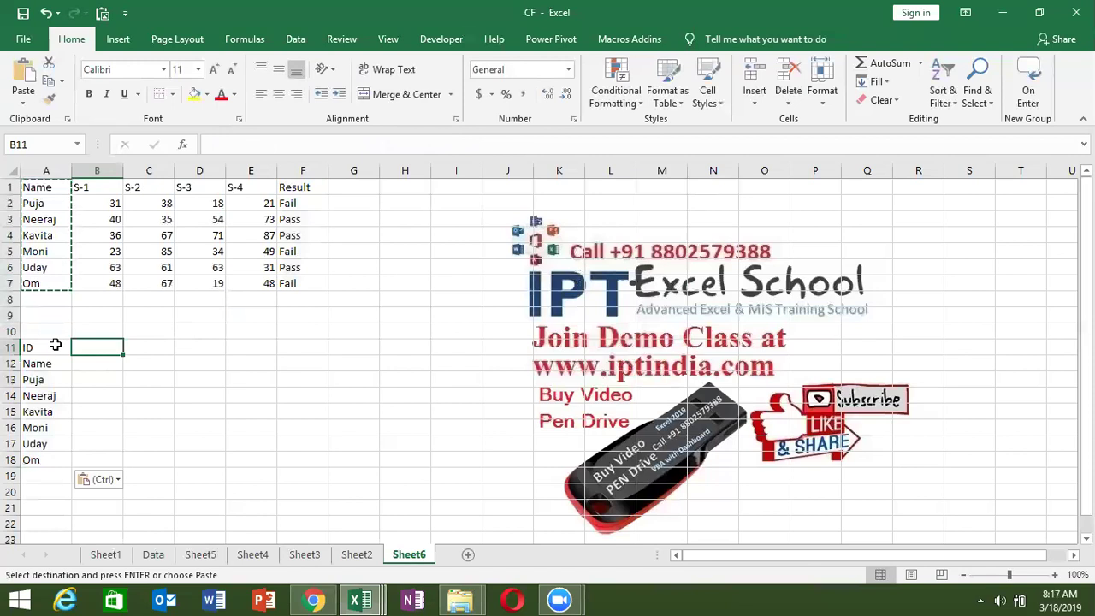
Enter the headings PAN, Pass, DL, UID and Status across B11:F11
text(PAN)
key(Left)
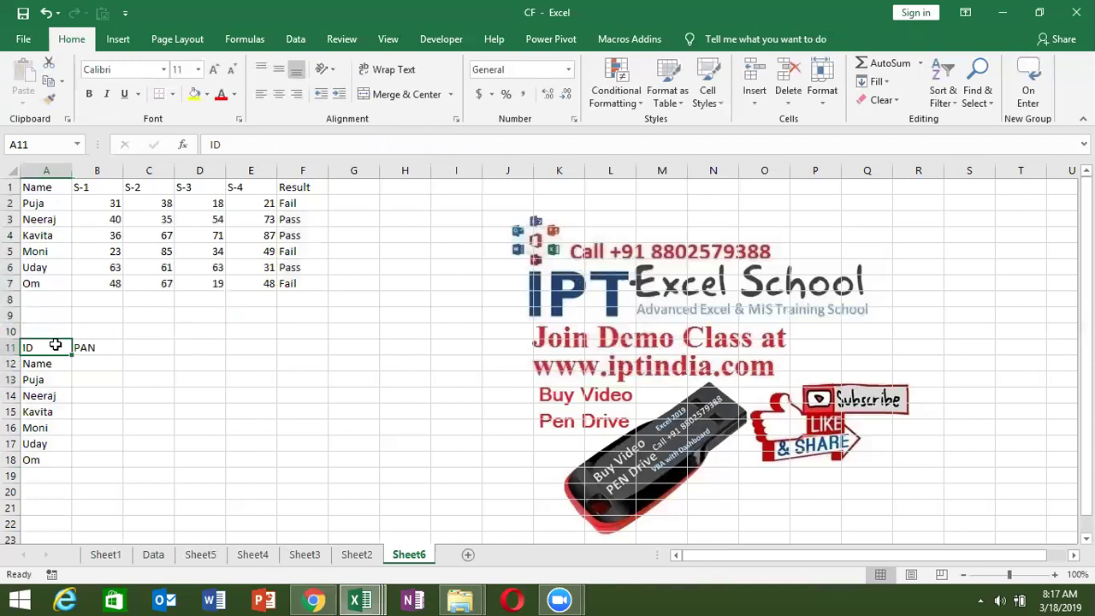
key(Right)
key(Right)
text(Pass)
key(Right)
text(DL)
text(UID)
key(Return)
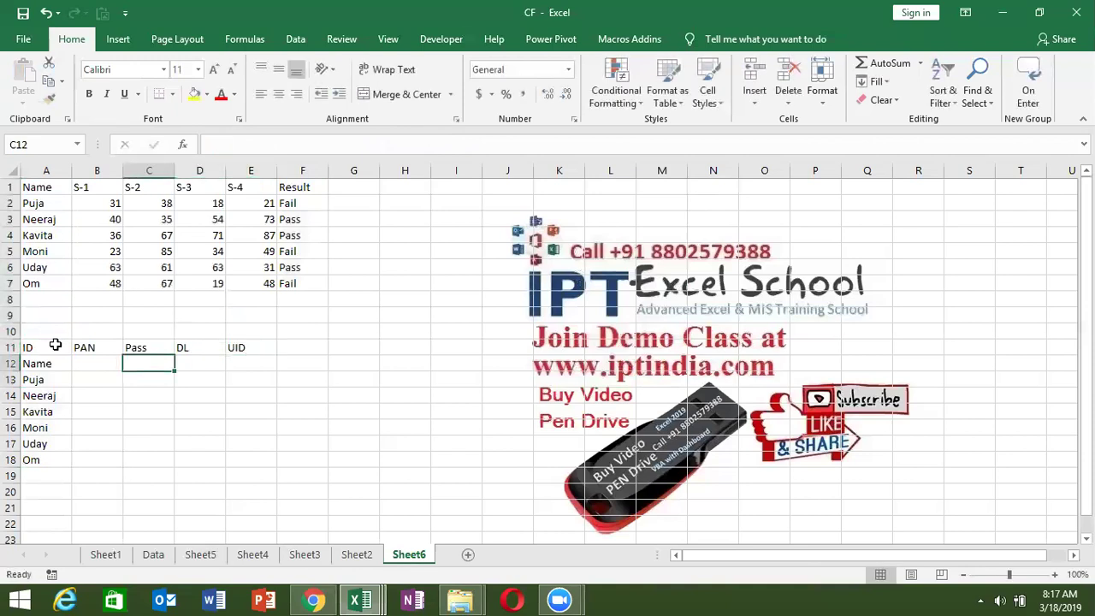
key(Left)
key(Left)
key(Right)
key(Right)
key(Right)
key(Right)
key(Right)
key(Up)
text(Sta)
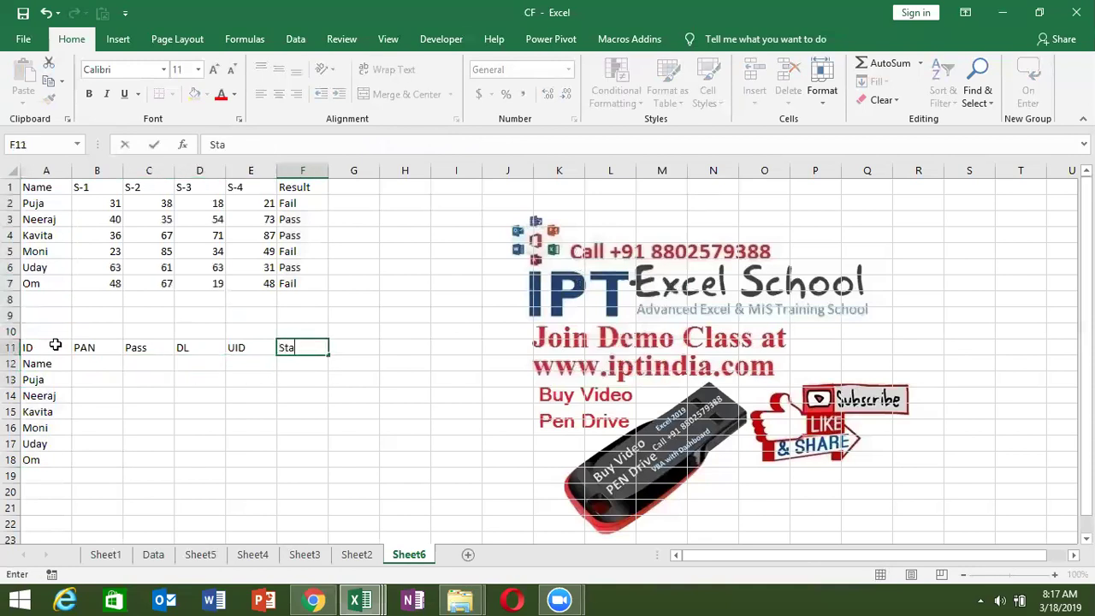
text(tus)
key(Return)
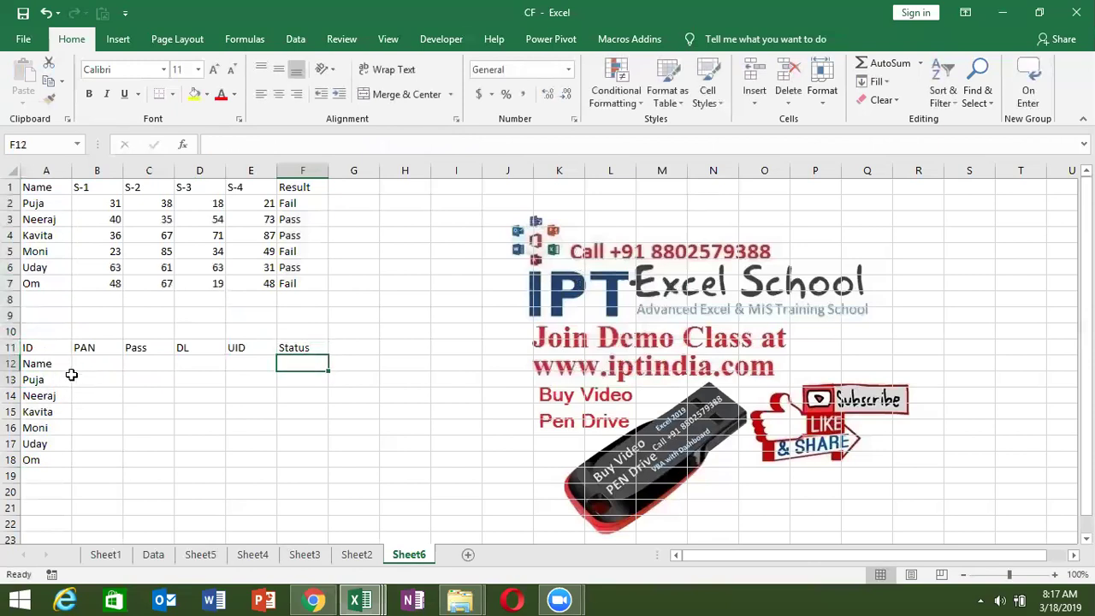
click(88, 348)
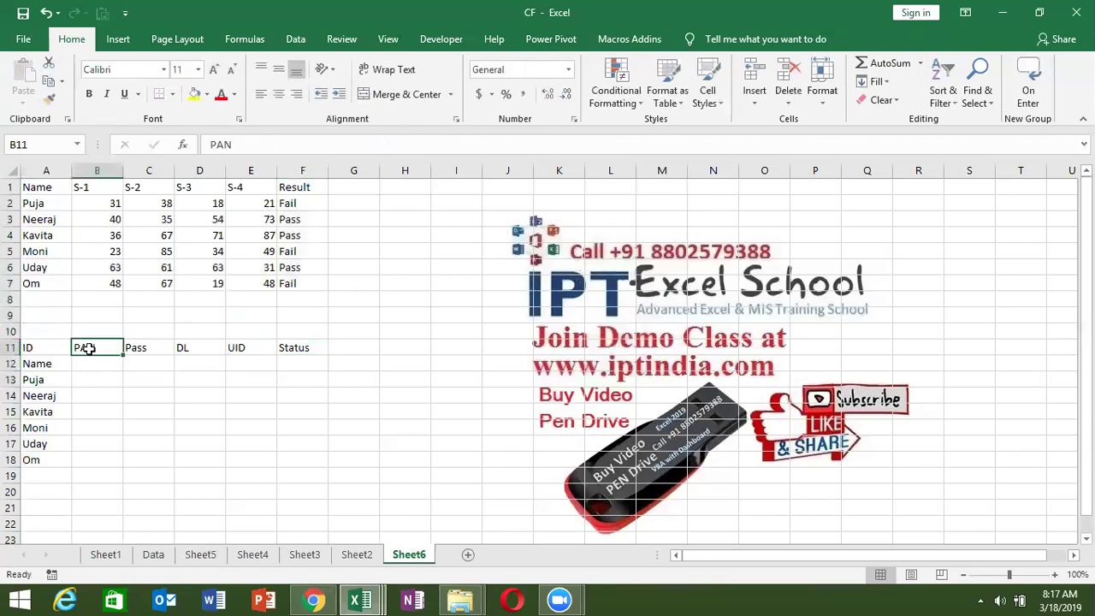
Move the PAN through Status headings down into row 12 beside Name
key(ctrl+shift+Right)
key(ctrl+c)
key(Down)
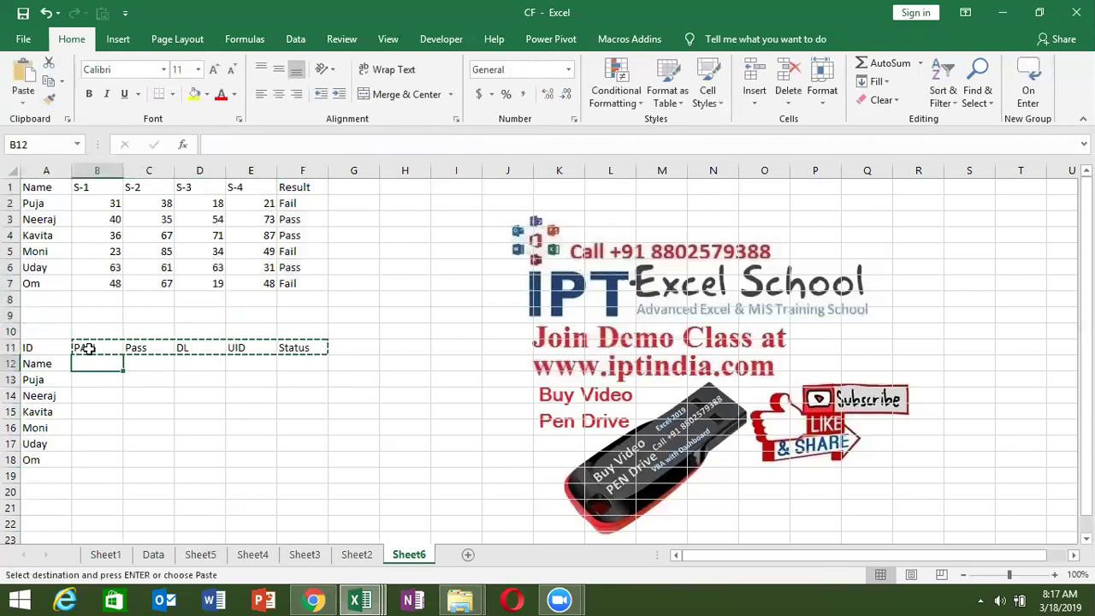
key(ctrl+v)
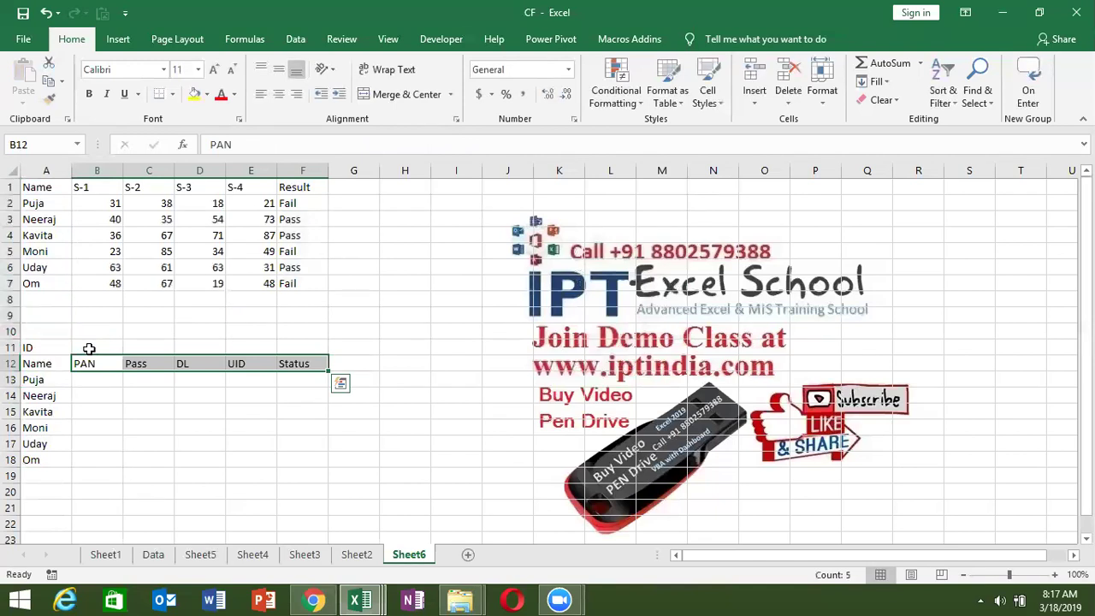
Mark Y for Neeraj's Pass and Kavita's PAN
key(Down)
key(Down)
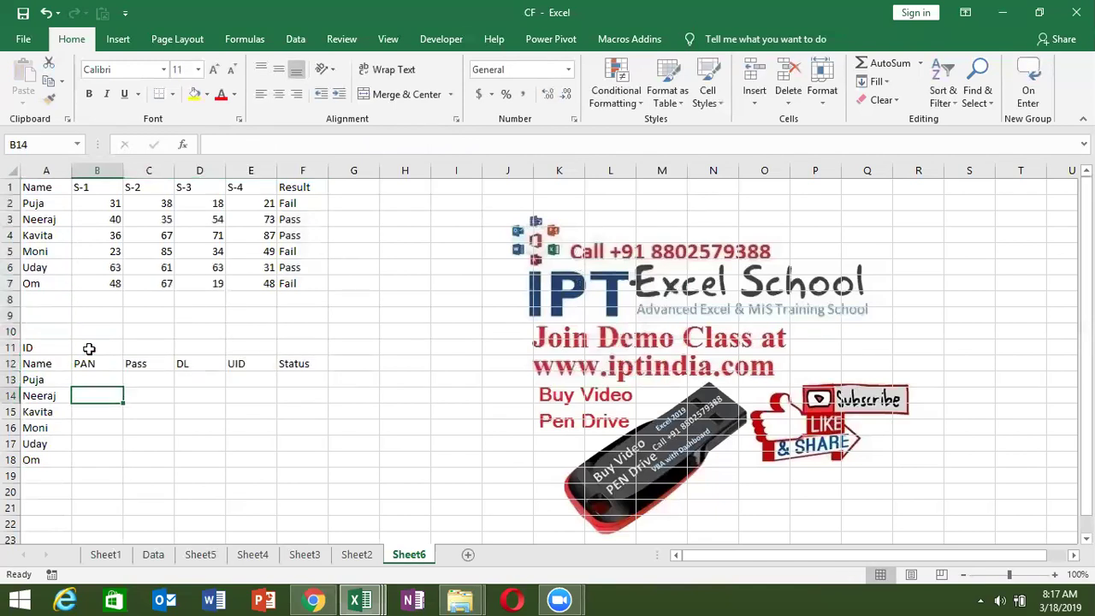
key(Right)
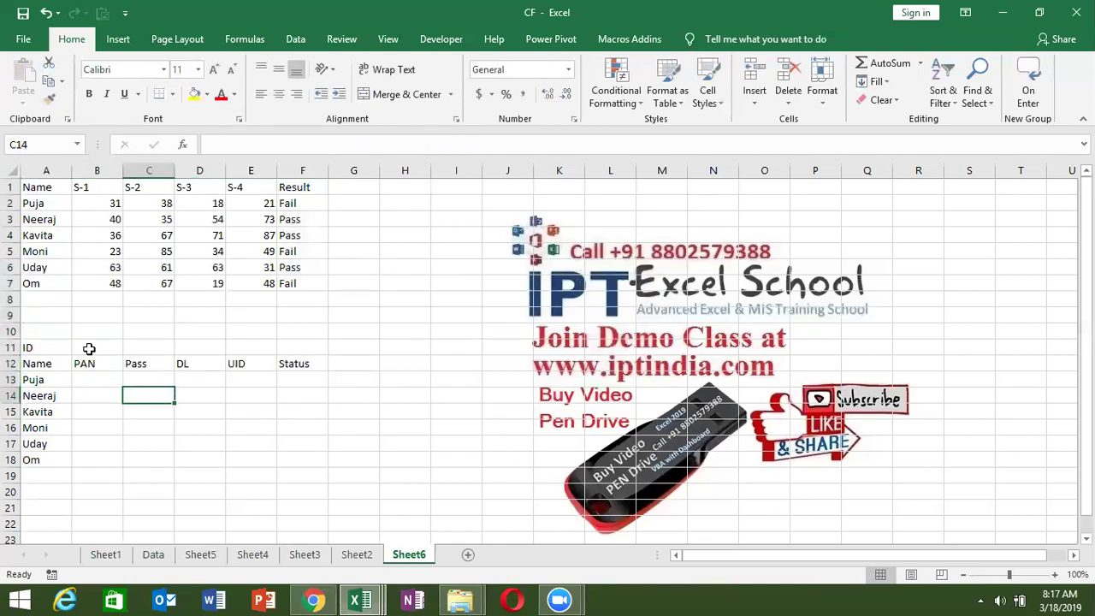
text(Y)
key(Return)
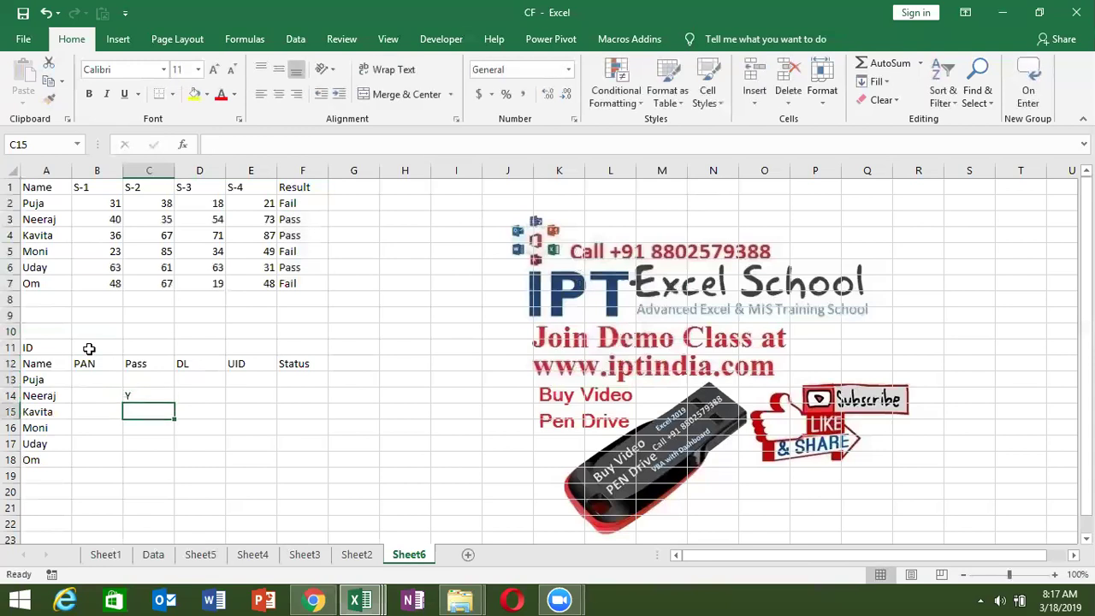
key(Left)
text(Y)
key(Right)
key(Right)
key(Right)
key(Right)
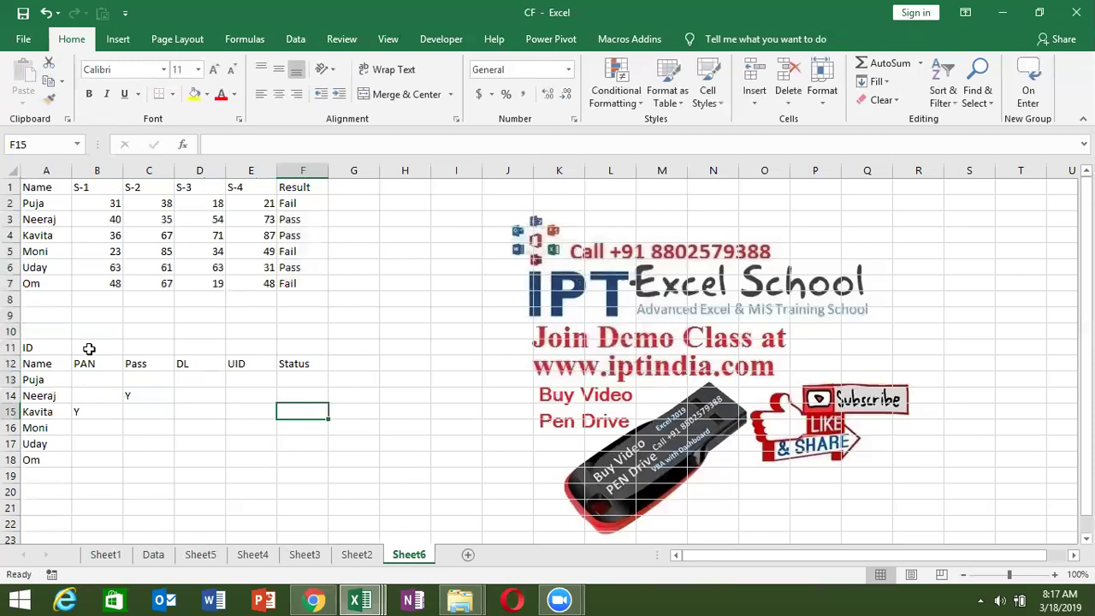
Mark Y in Kavita's UID cell E15
key(Left)
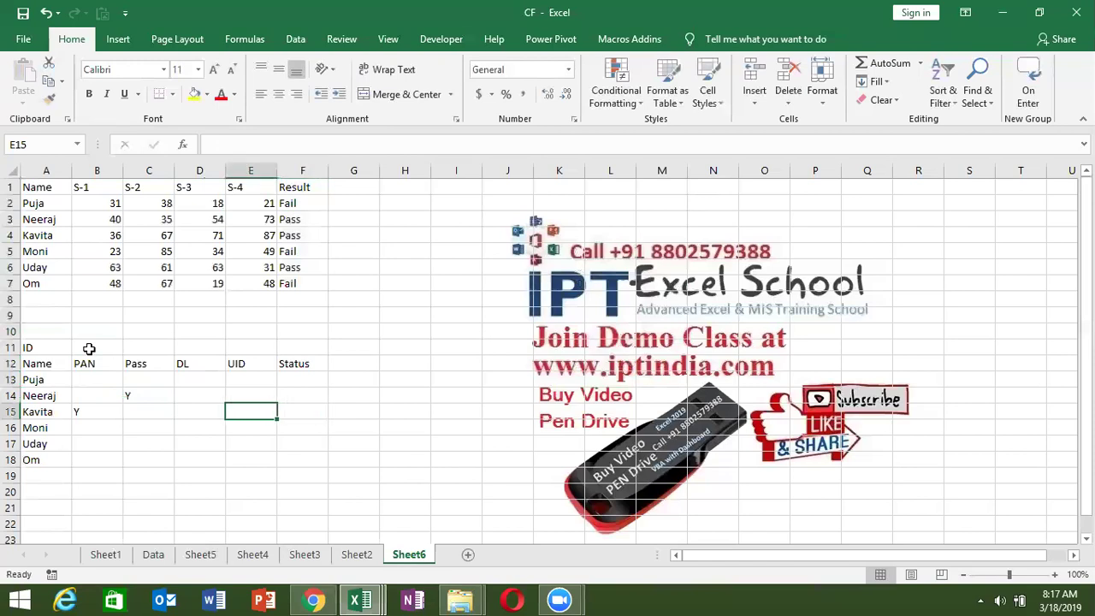
key(alt)
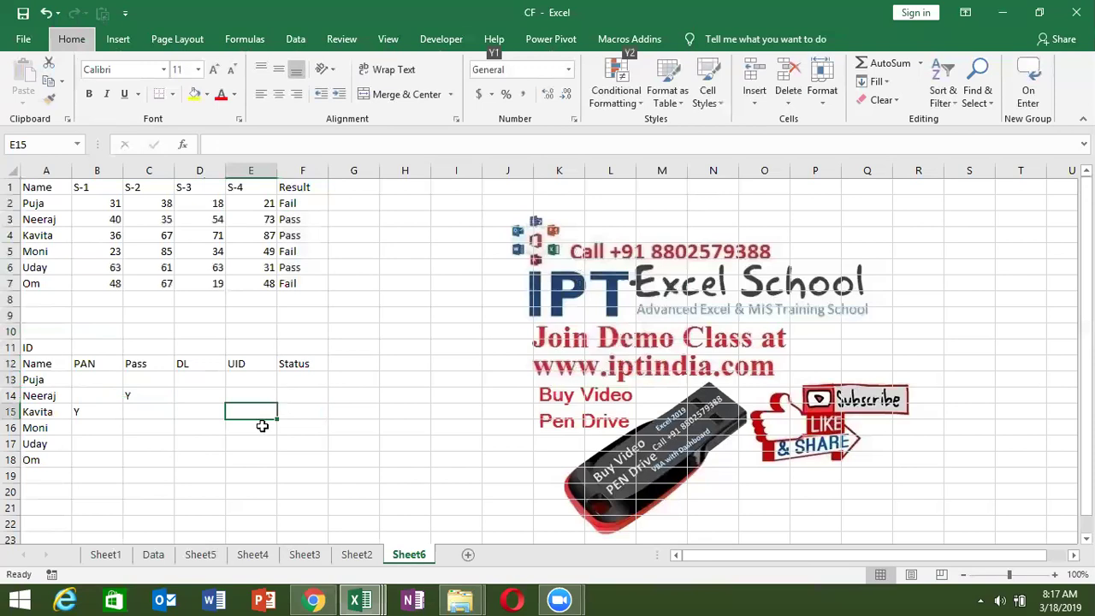
click(253, 440)
click(253, 415)
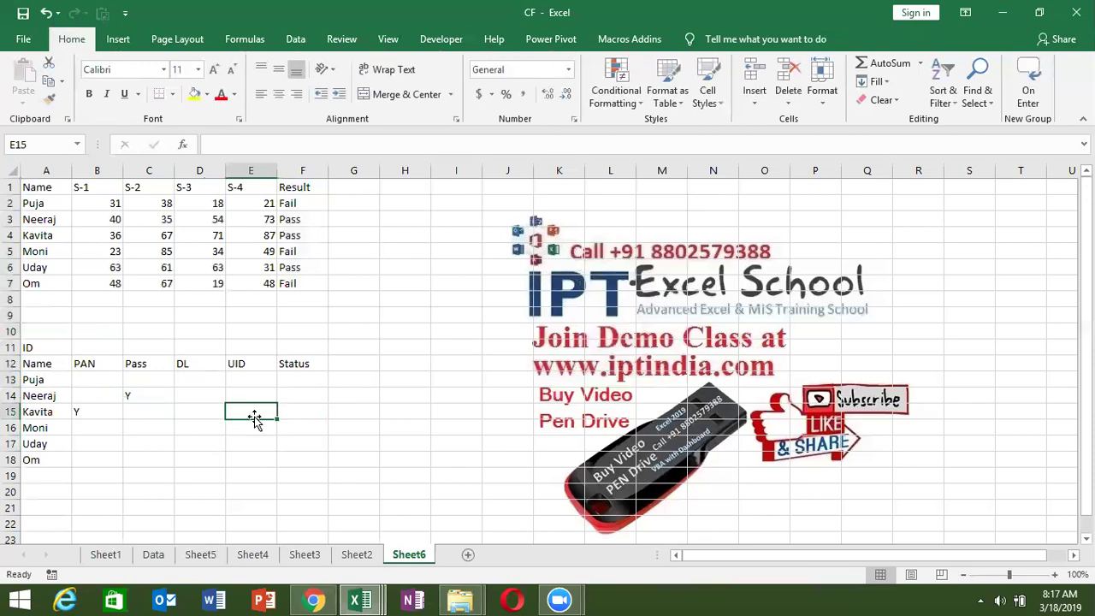
text(Y)
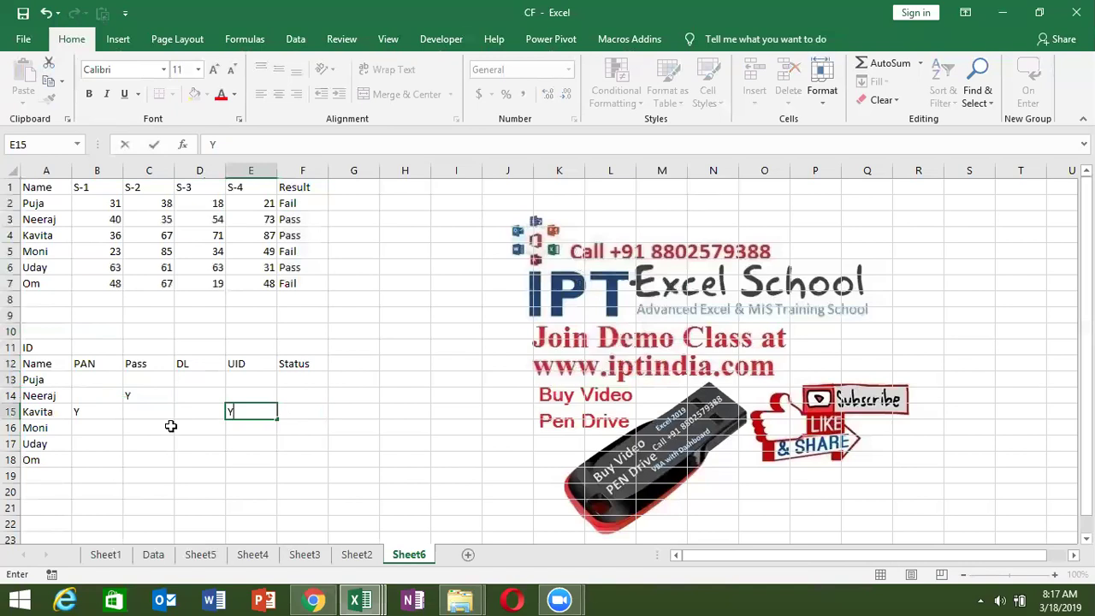
click(170, 428)
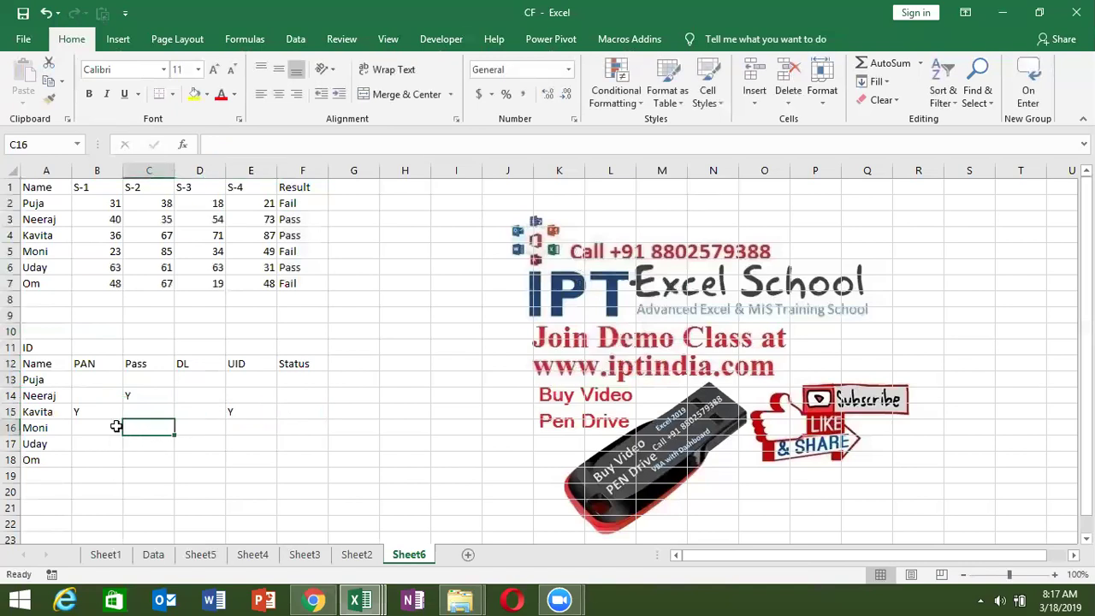
Enter =OR(B13="y",C13="y",D13="y",E13="y") in Puja's Status cell F13
click(295, 376)
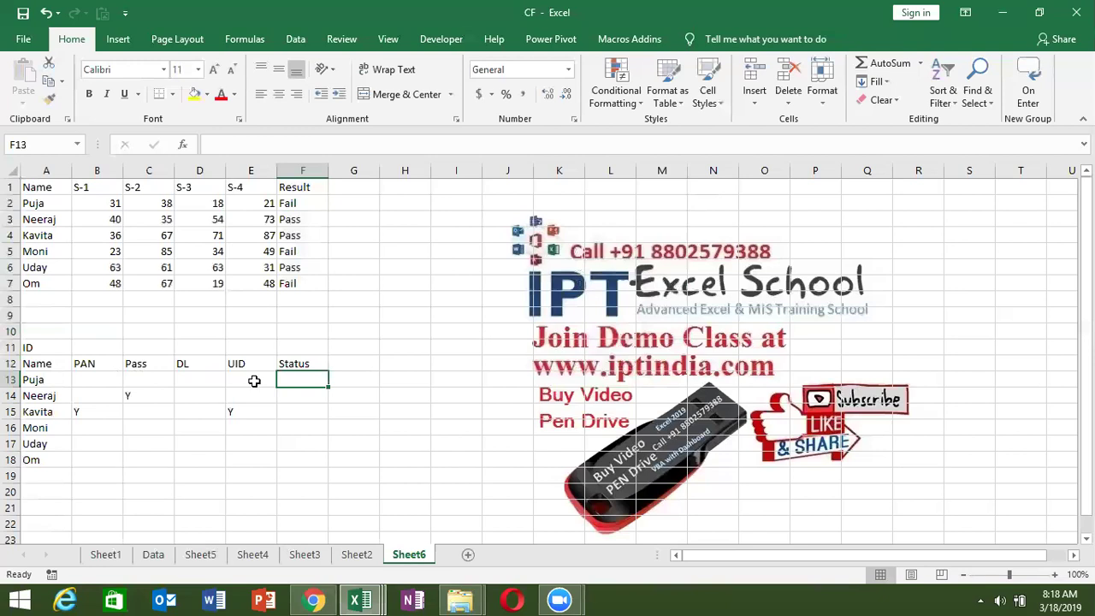
text(=)
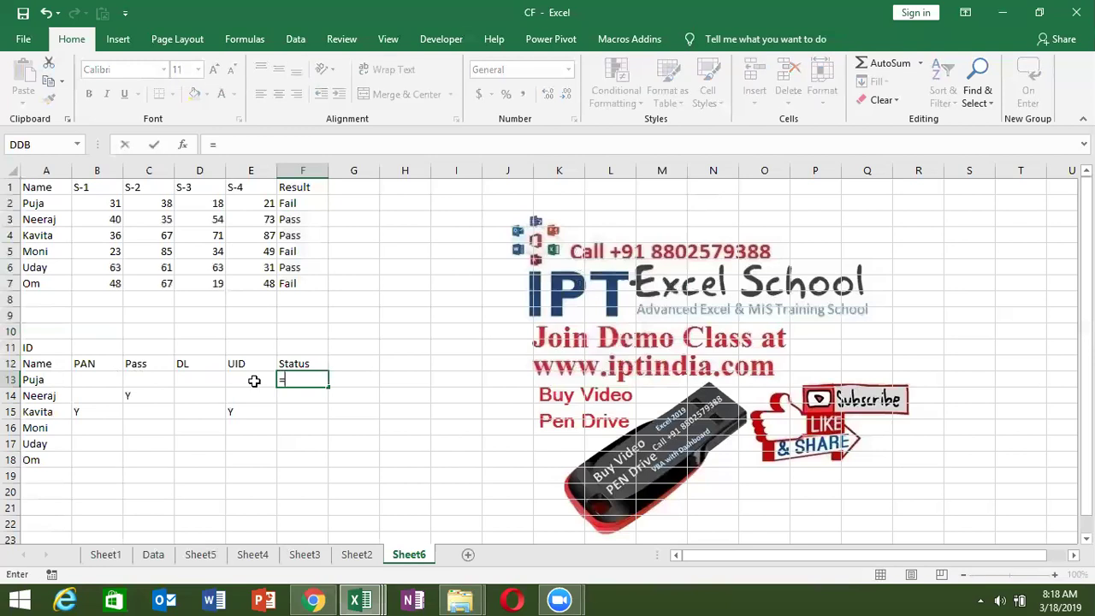
text(OR()
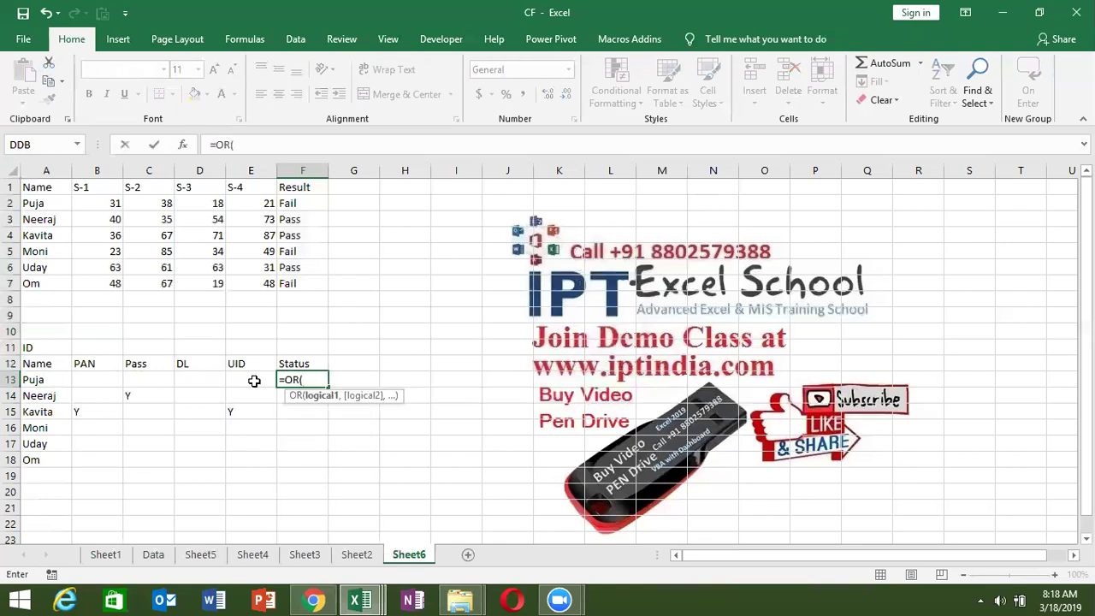
click(96, 378)
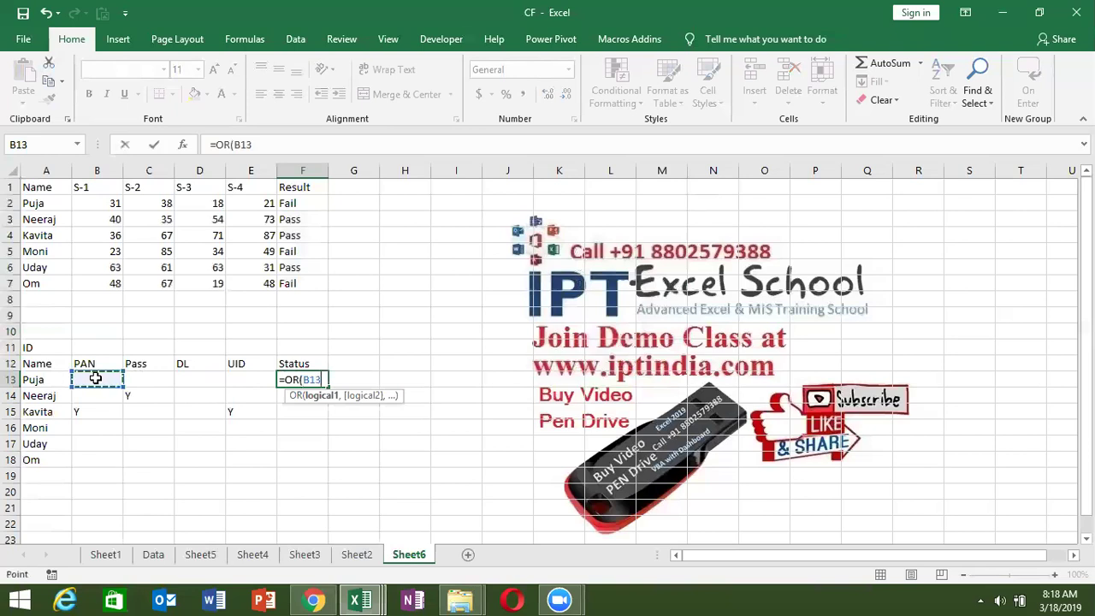
text(="y",)
click(134, 379)
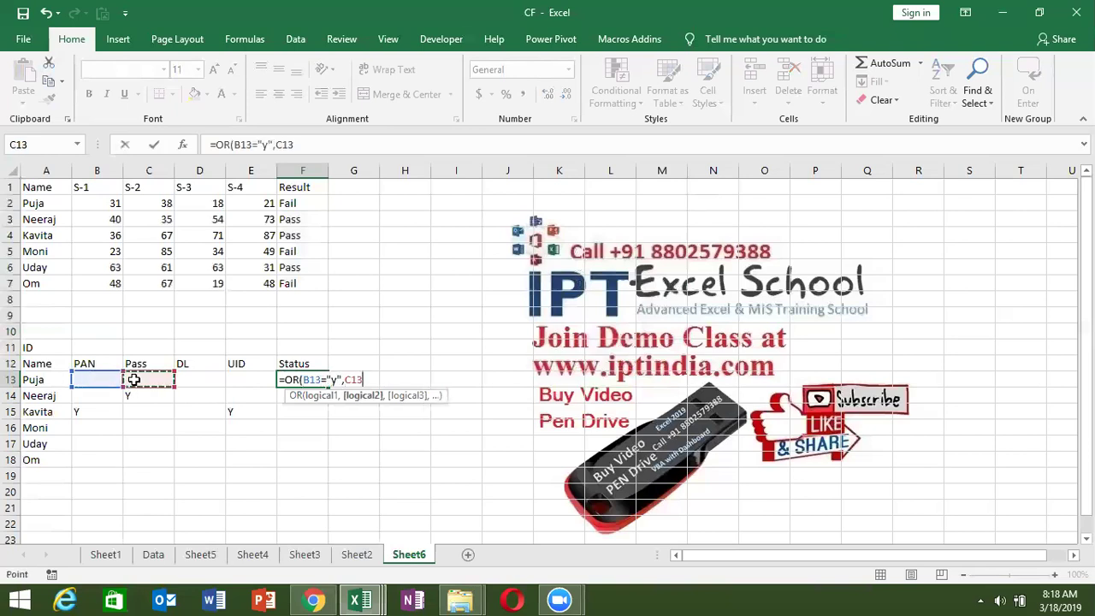
text(="y",)
click(190, 377)
text(="y)
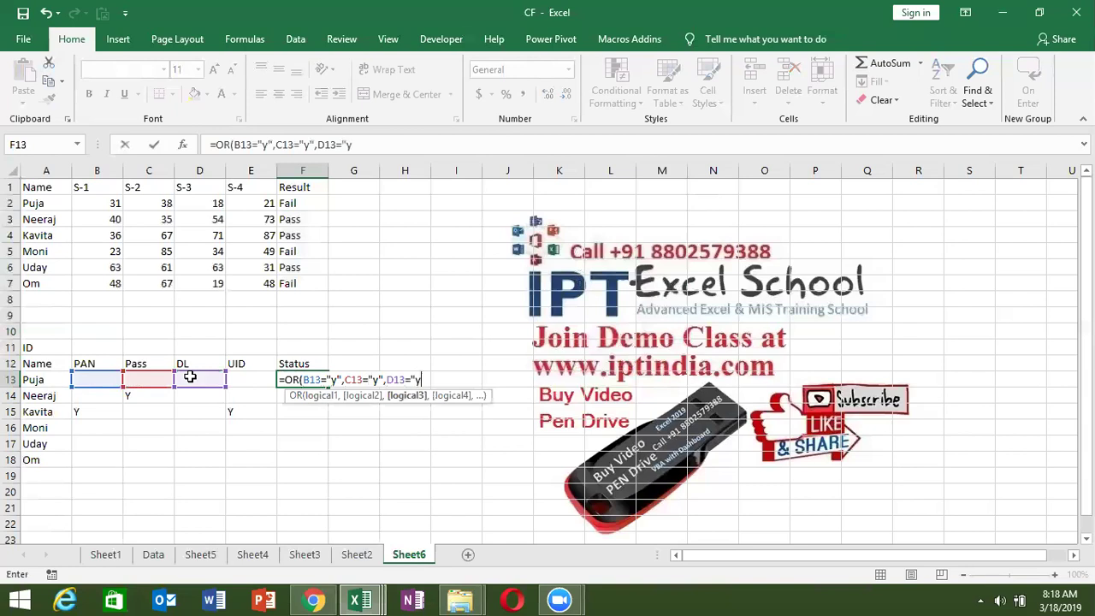
text(",)
click(250, 381)
text(="y)
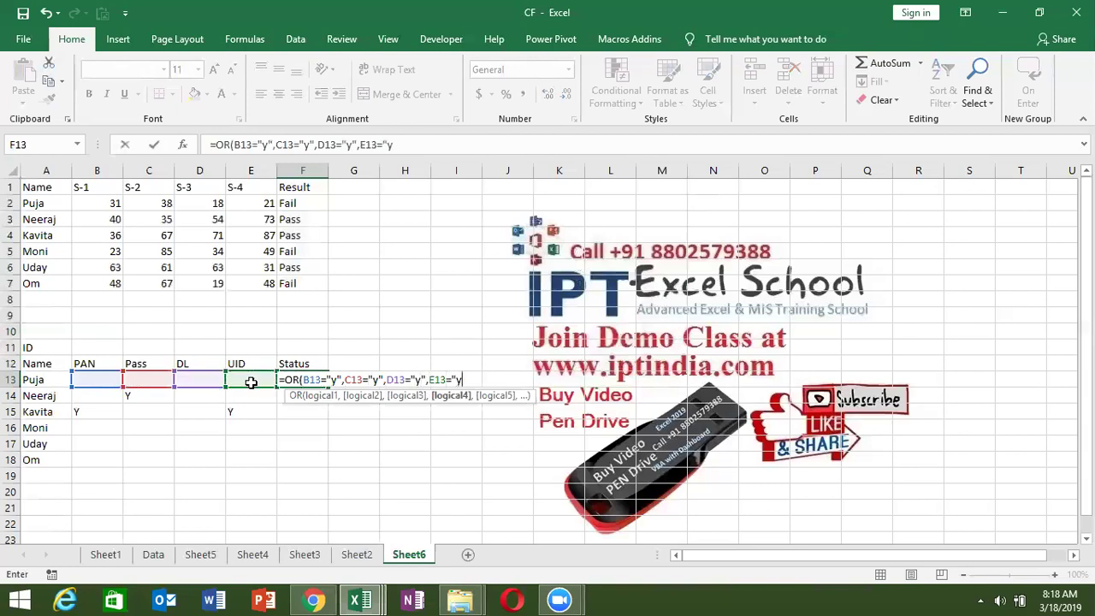
text("))
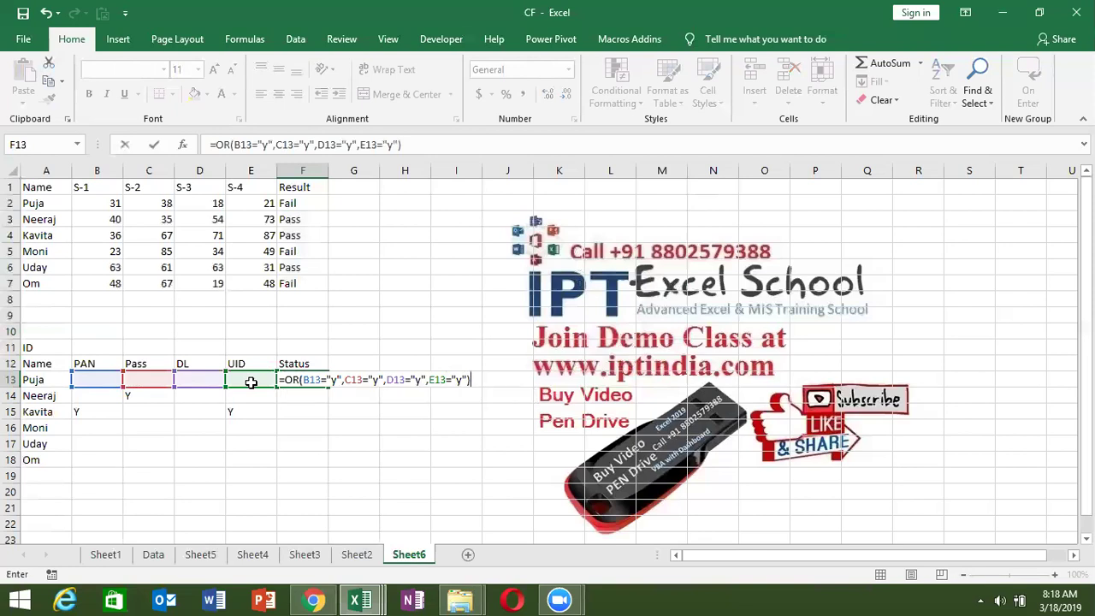
key(Return)
key(Return)
Fill the OR formula down the Status column to F18
key(Up)
key(Up)
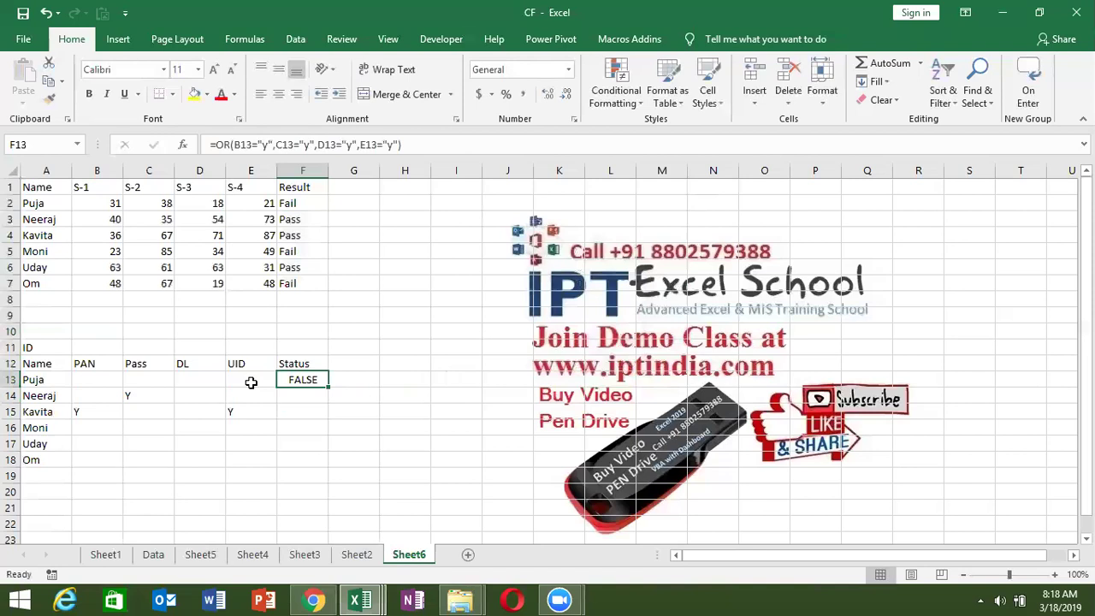
drag(327, 387, 332, 443)
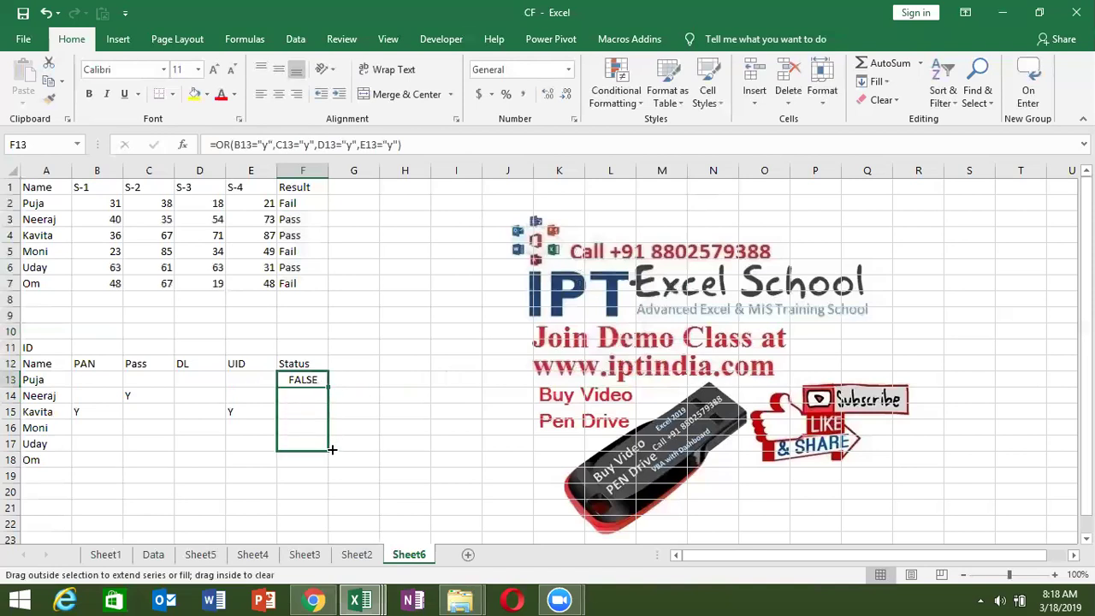
drag(332, 443, 331, 464)
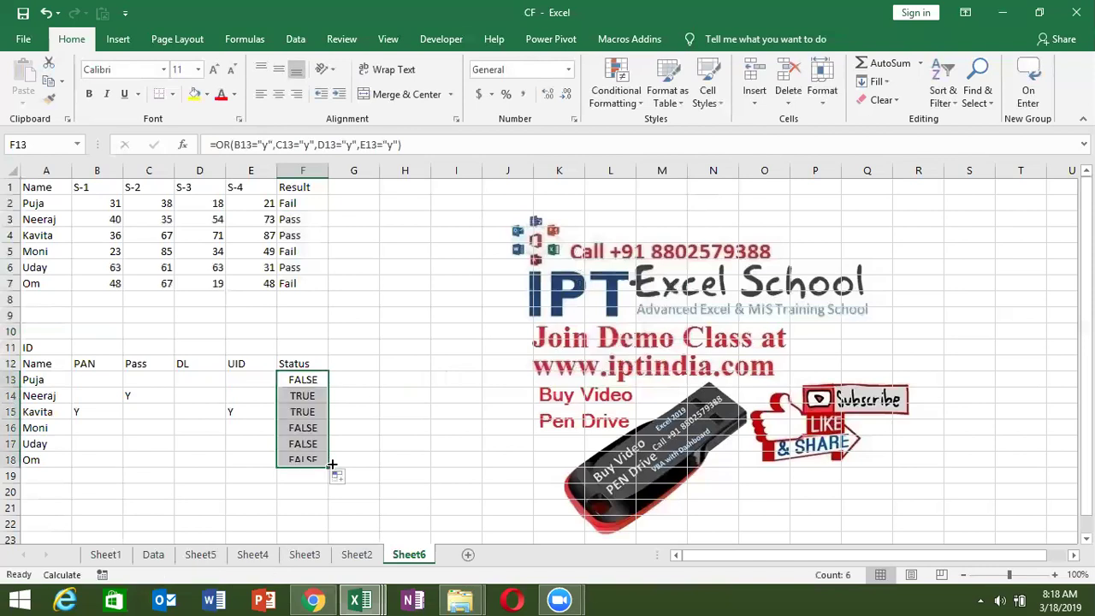
click(293, 380)
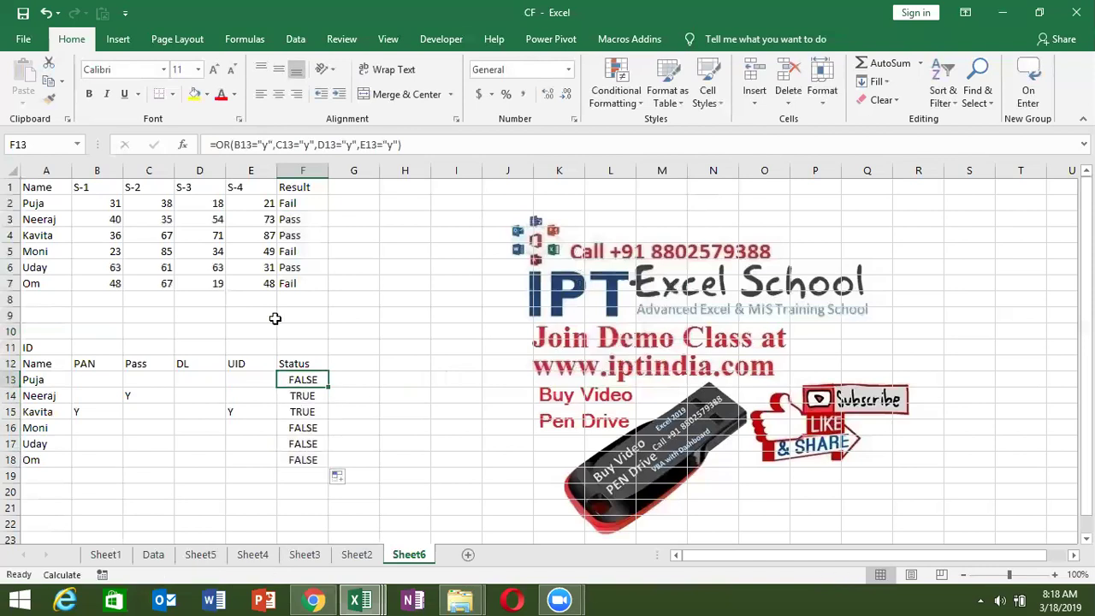
Wrap F13's test as =IF(OR(...),"OK","Pending") and fill it down F13:F18 with Ctrl+D
click(217, 144)
text(IF)
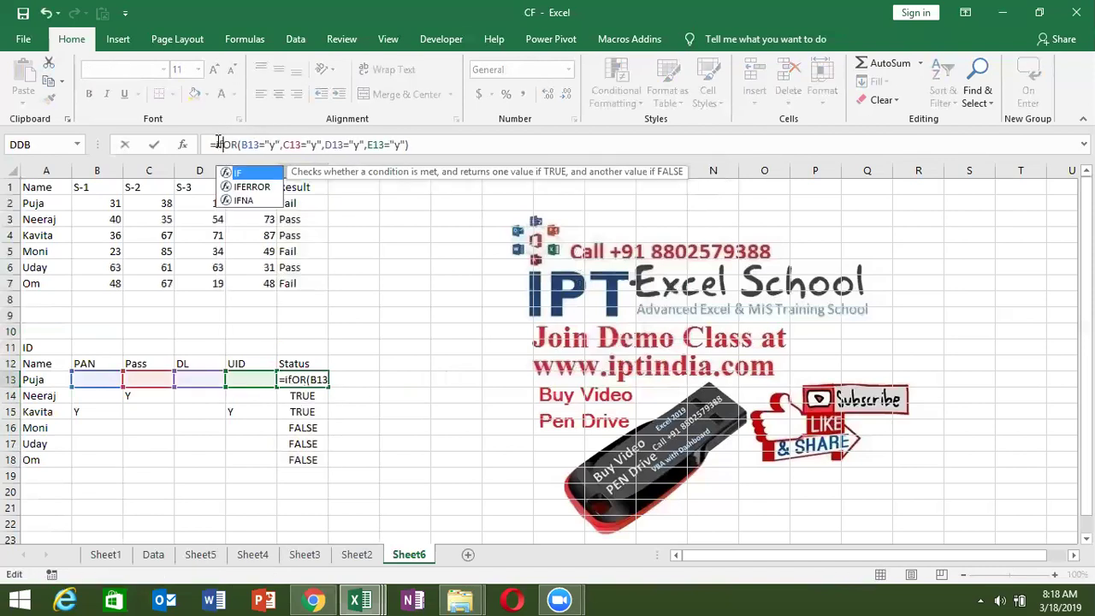
text(()
click(428, 147)
text(,"OK",)
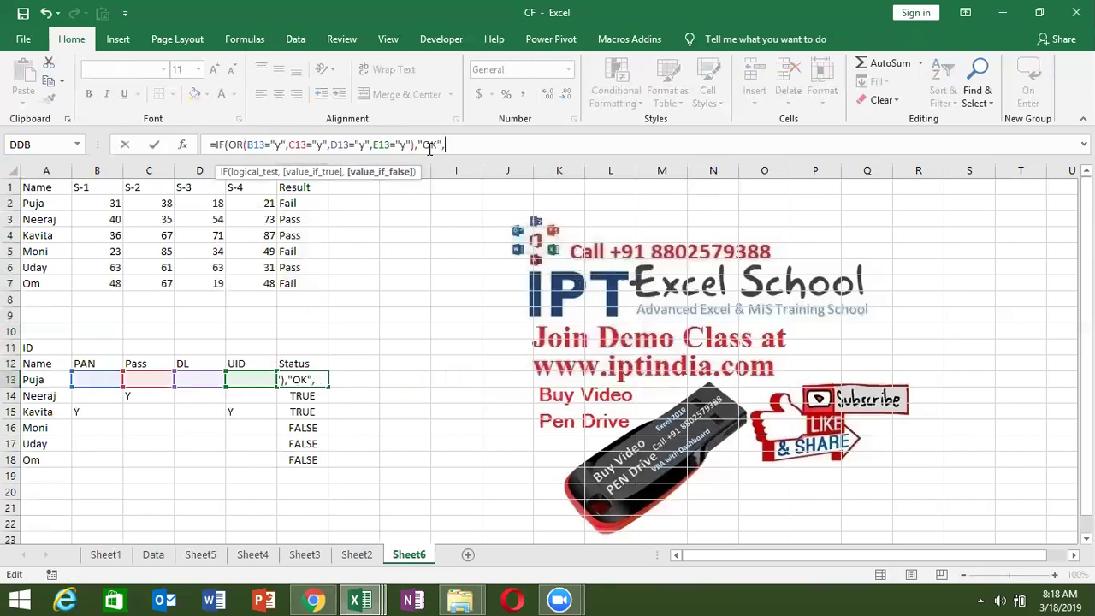
text("Pending)
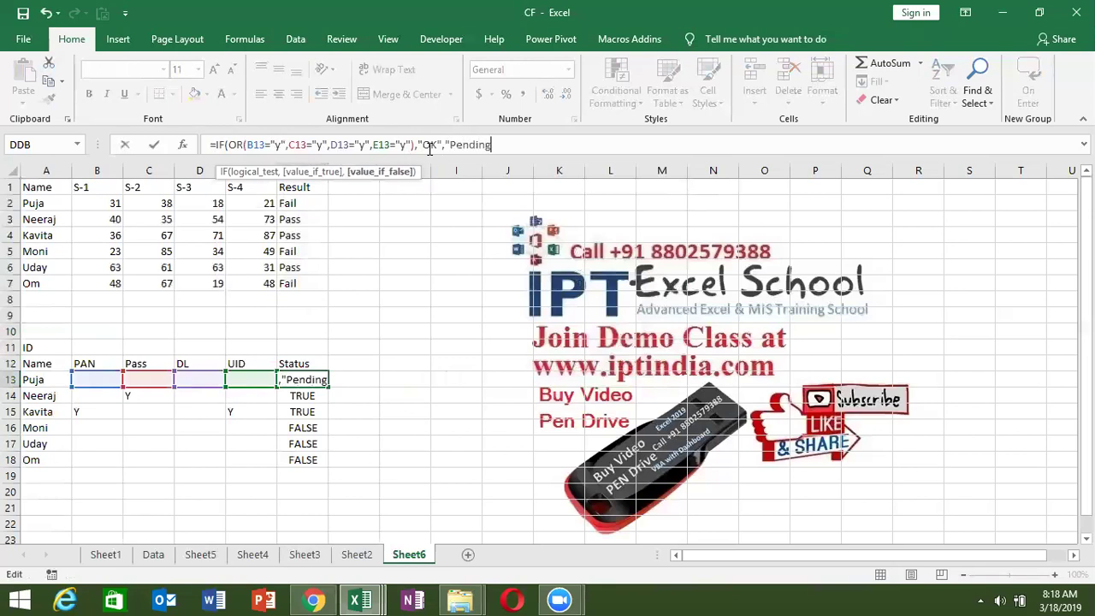
text(")
key(Return)
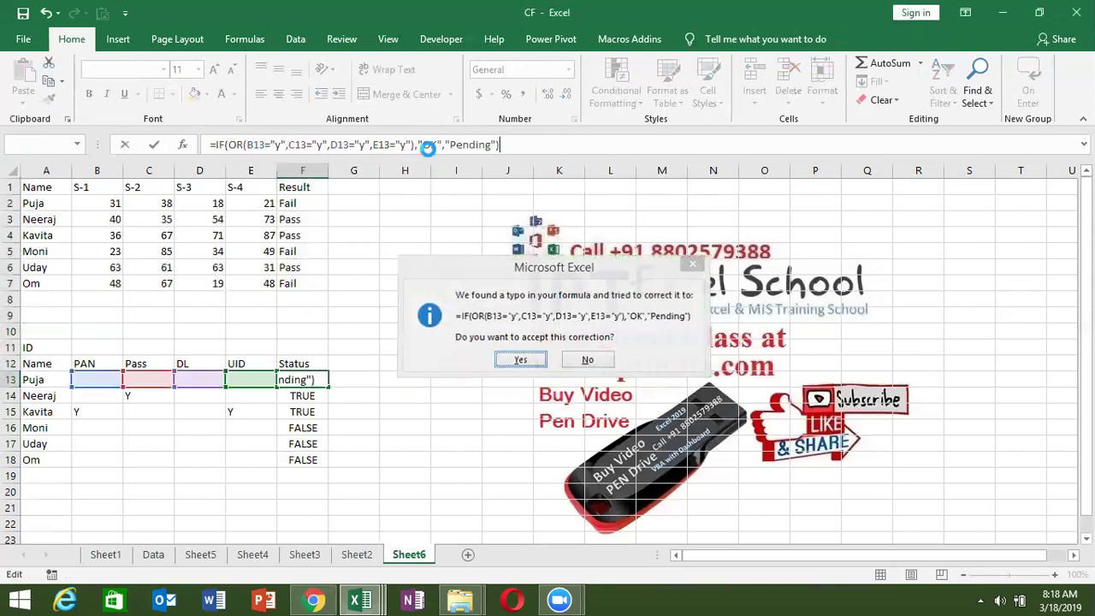
key(Return)
key(ctrl+shift+Down)
key(ctrl+d)
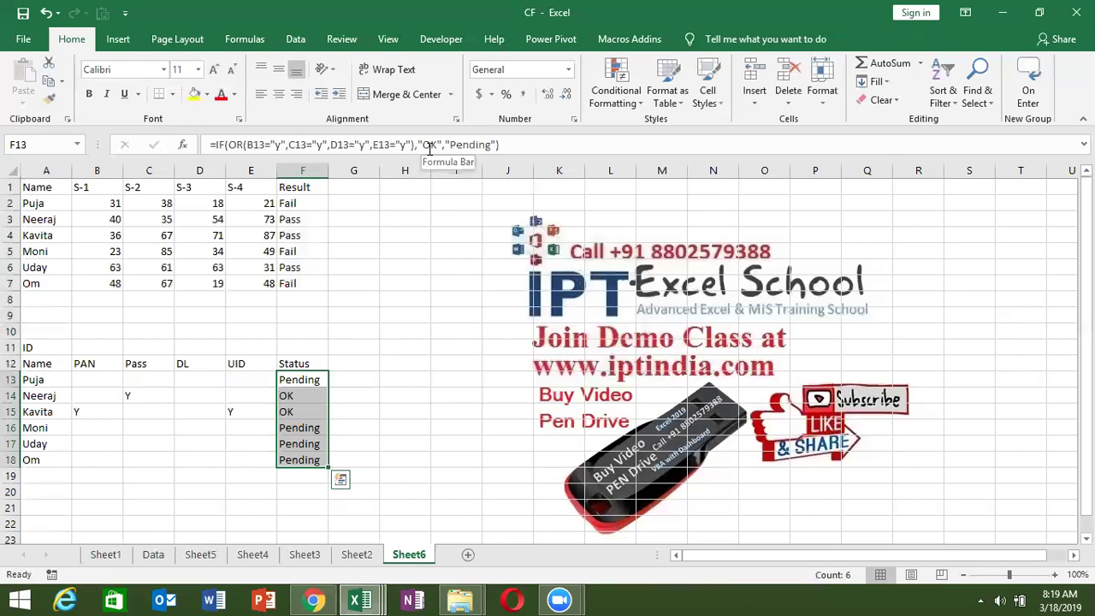
Copy the Name-to-Status header row A12:F12 into row 20
click(96, 359)
key(Left)
key(ctrl+shift+Right)
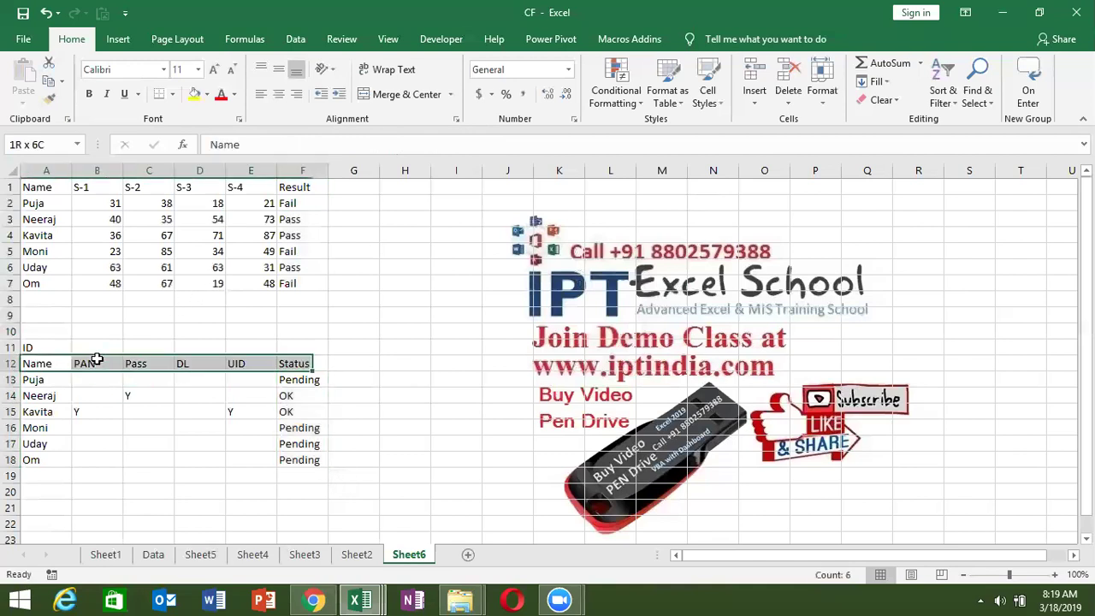
key(ctrl+c)
key(Down)
key(Down)
key(Down)
key(Down)
key(Down)
key(Down)
key(Down)
key(Down)
key(Up)
key(Up)
key(Up)
key(Up)
key(Up)
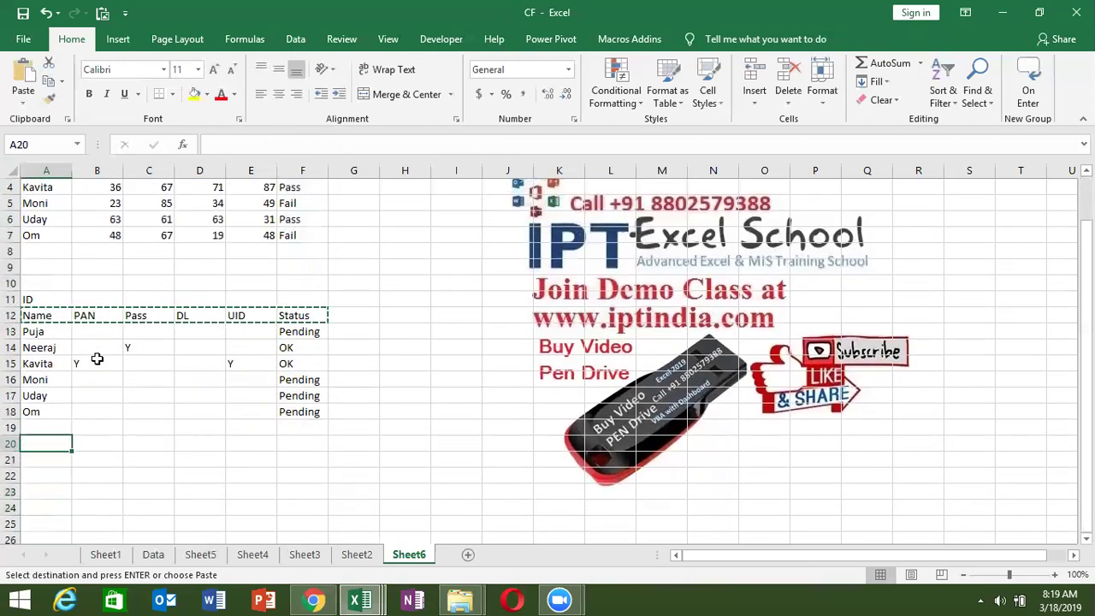
key(ctrl+v)
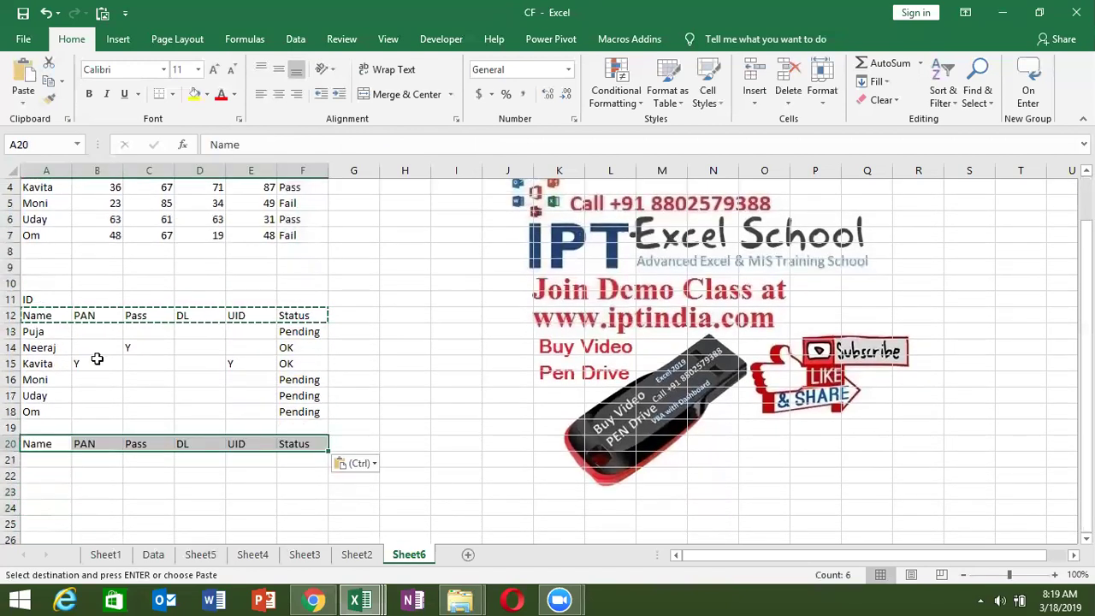
key(Down)
Enter Puja in A21 and fill her PAN cell B21 yellow
key(Escape)
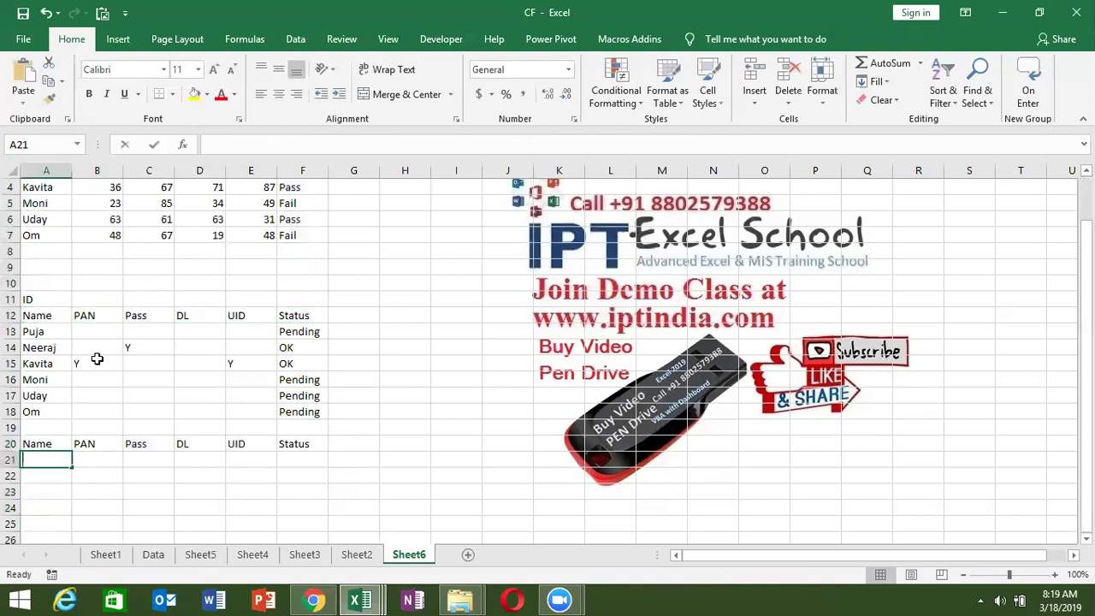
text(Puja)
key(Tab)
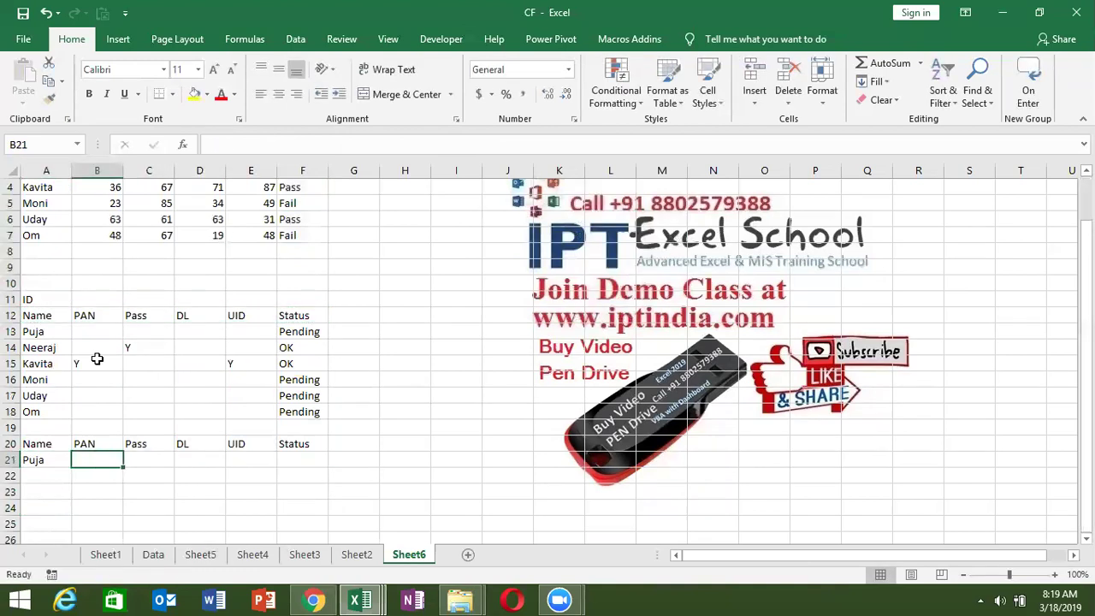
click(195, 94)
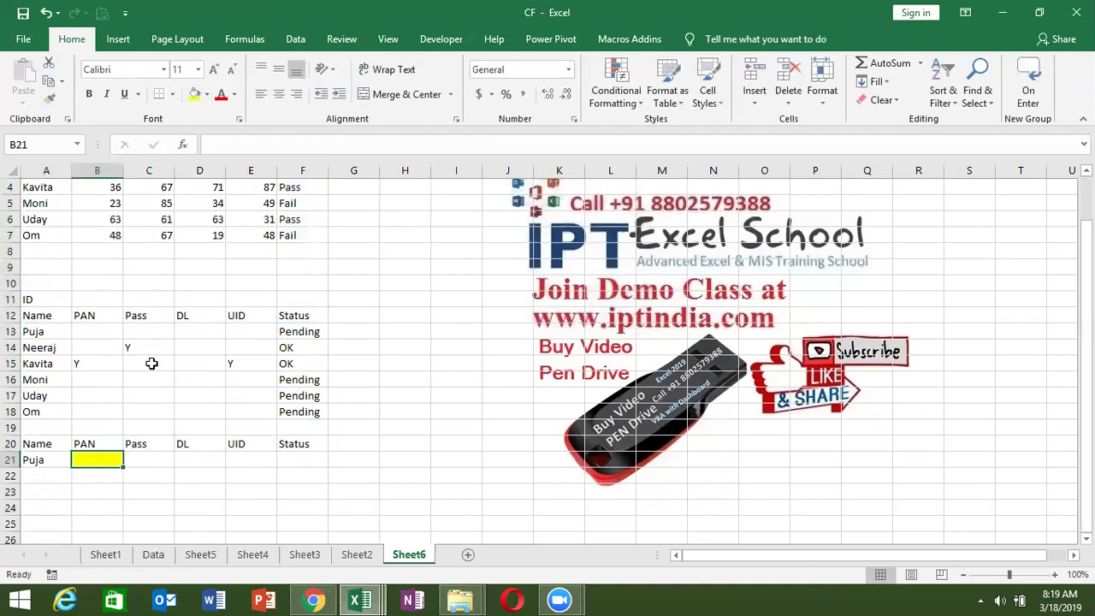
Fill Puja's Pass, DL and UID cells C21:E21 with standard green
drag(141, 459, 240, 459)
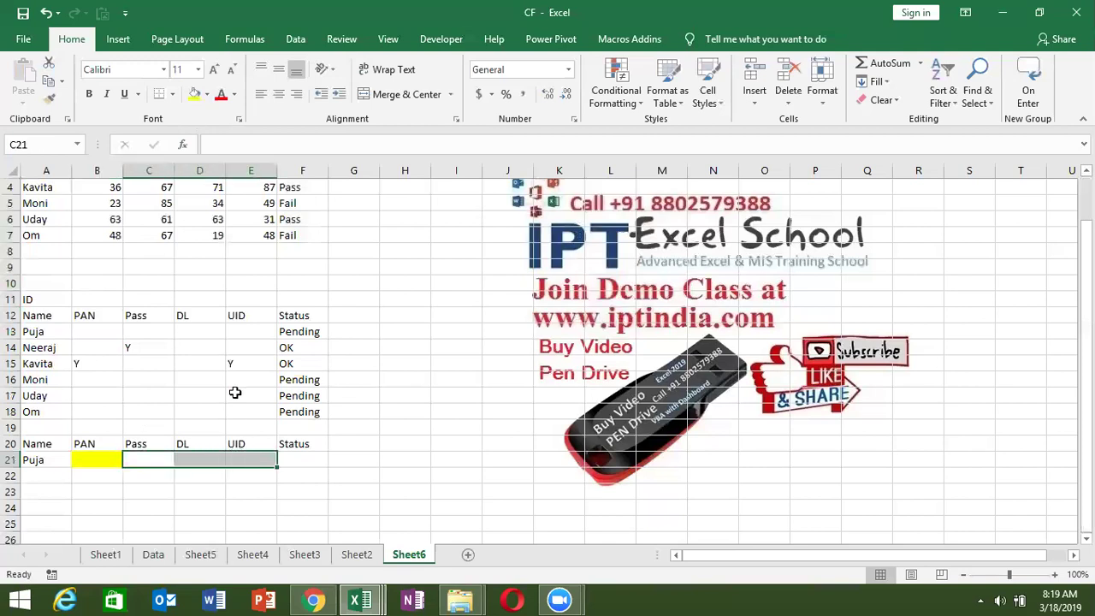
click(207, 94)
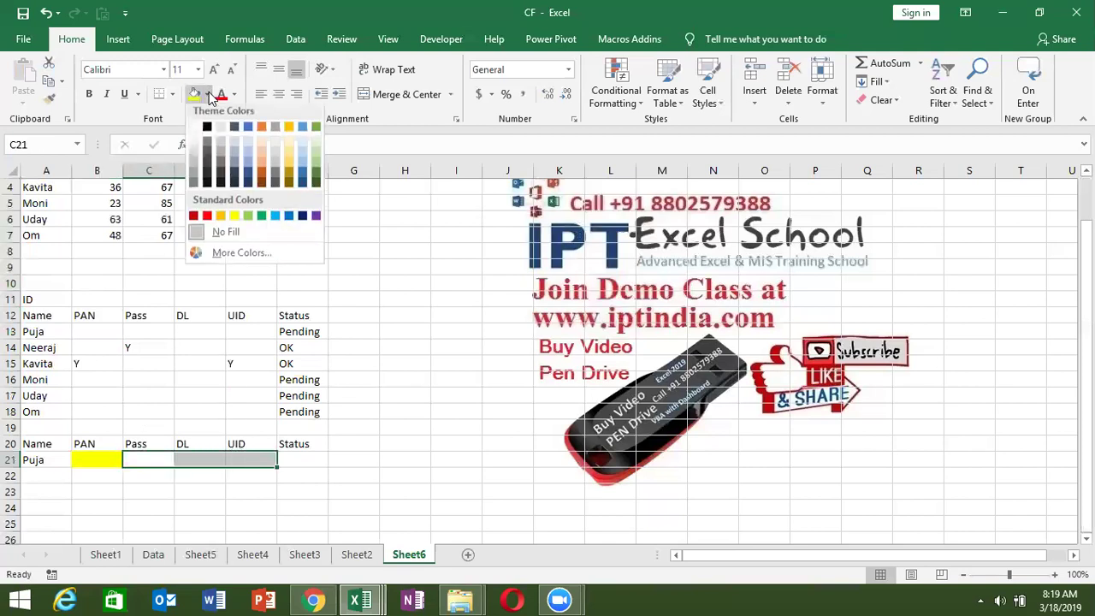
click(261, 219)
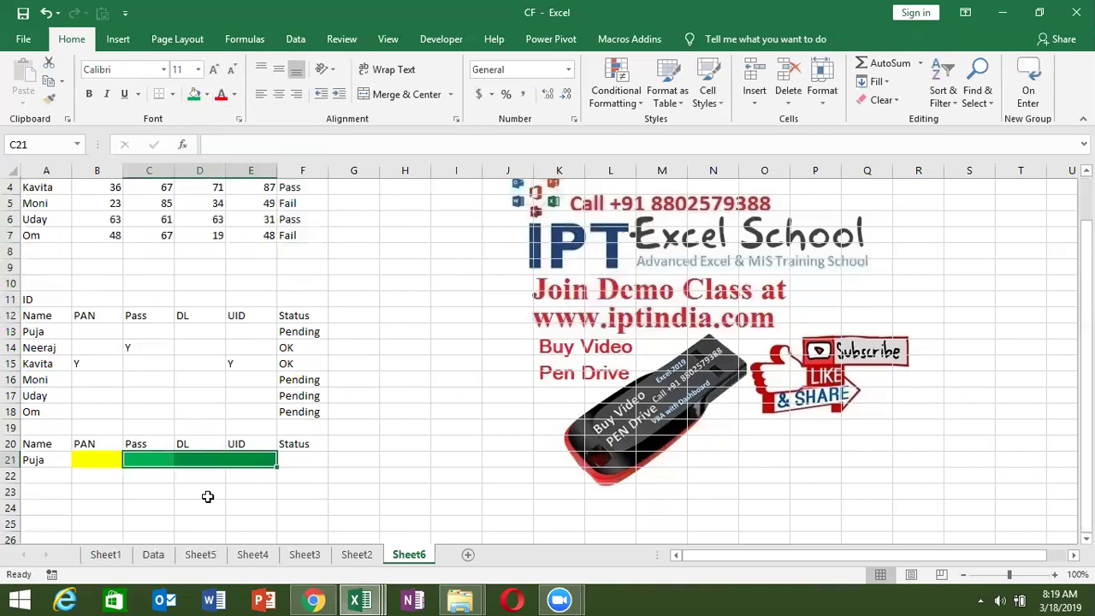
click(209, 496)
click(151, 464)
drag(150, 464, 234, 465)
click(319, 460)
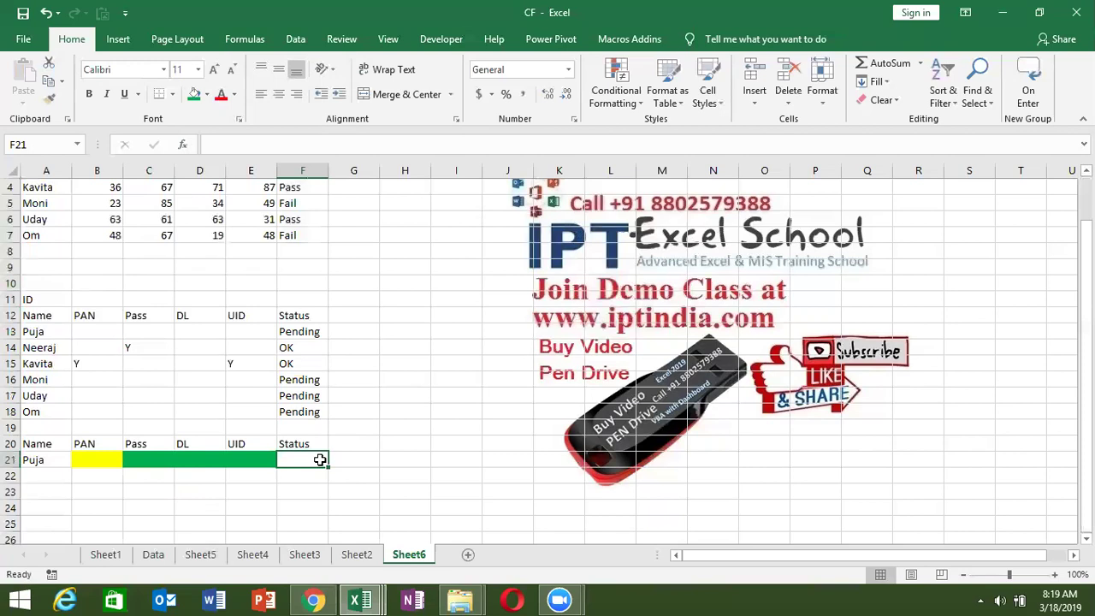
click(81, 466)
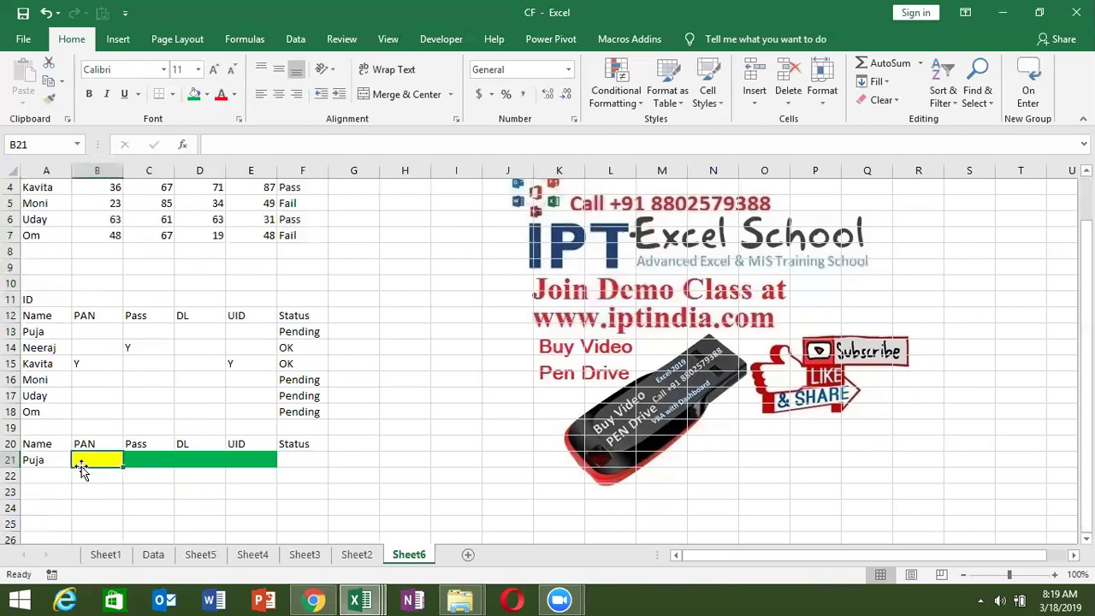
drag(137, 459, 244, 458)
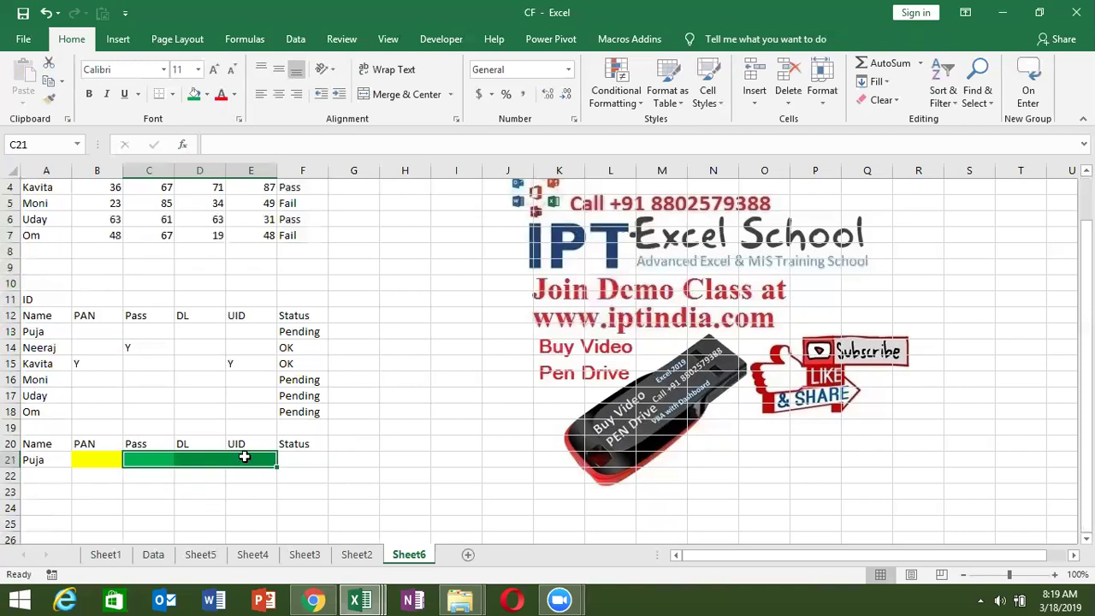
Start F21's status formula as =AND(B21="y",OR( with B21 as the first condition
click(286, 460)
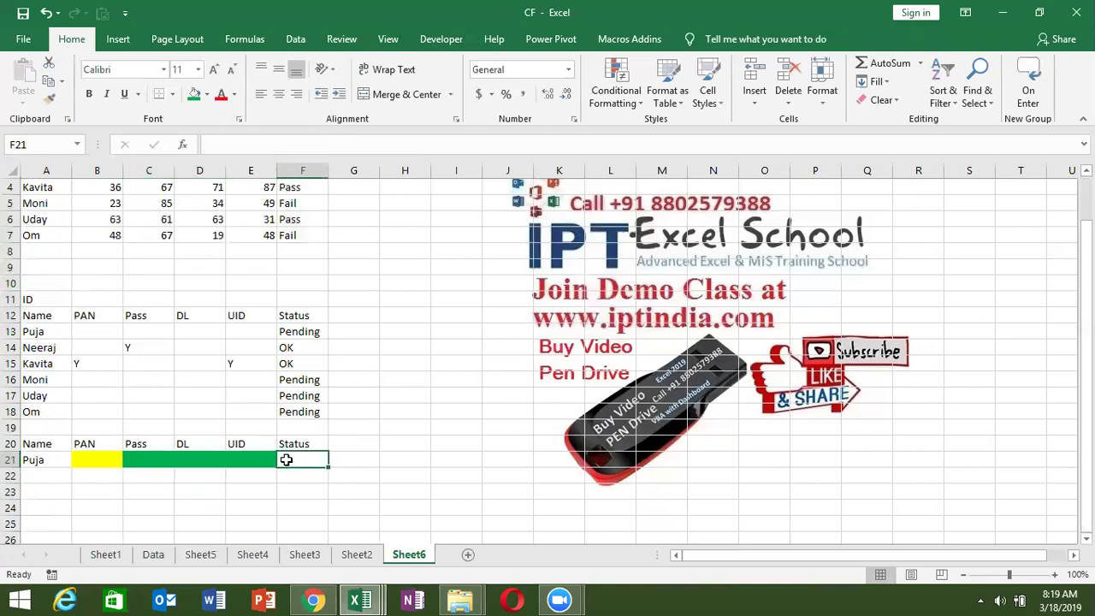
text(=)
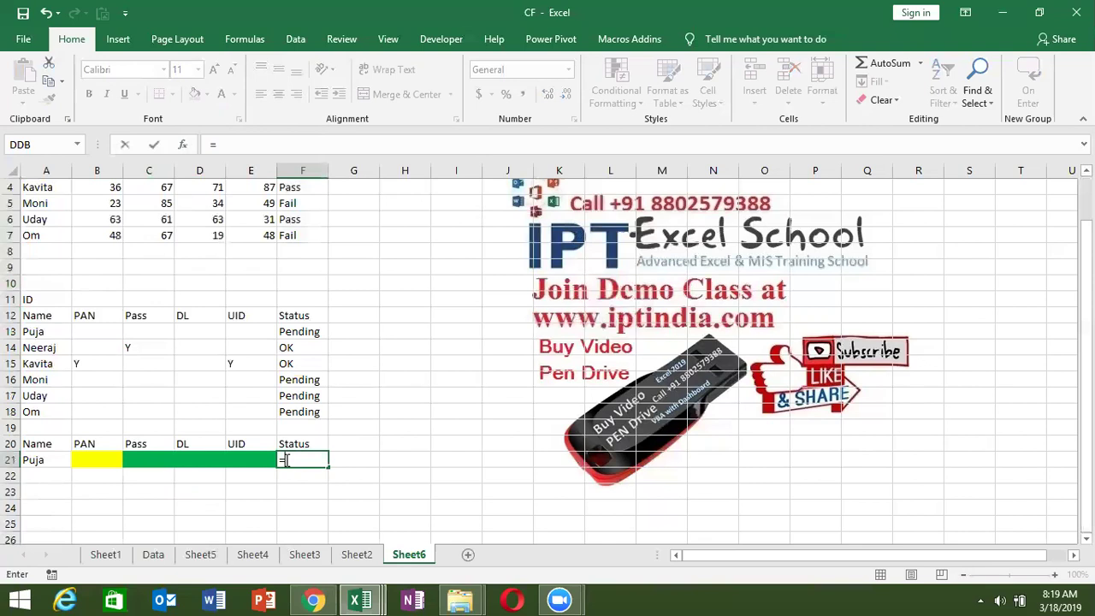
text(and()
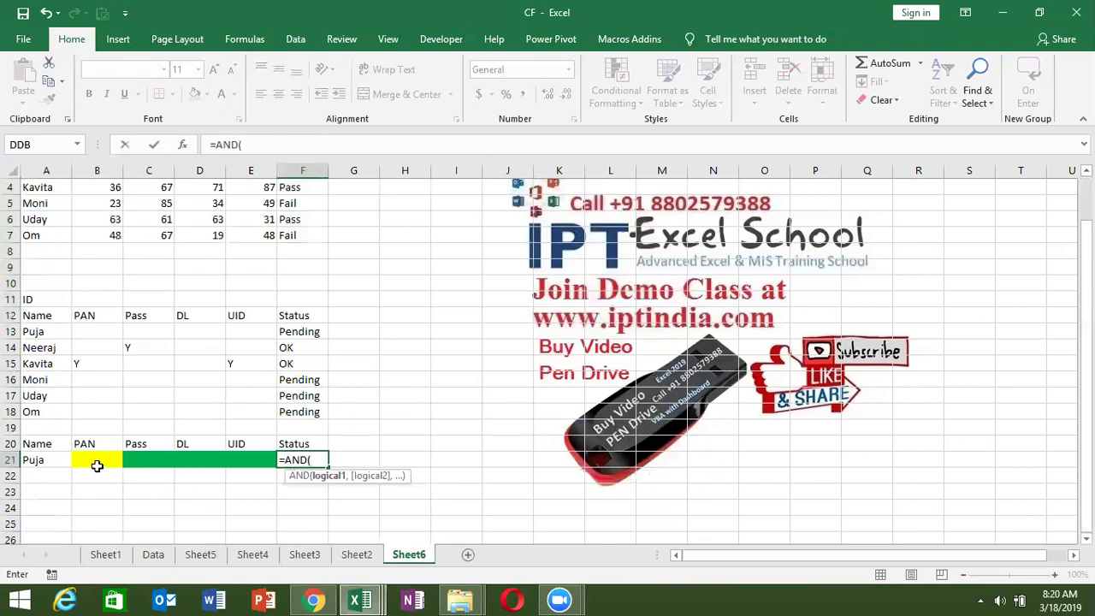
click(97, 466)
text(="y",or)
key(Tab)
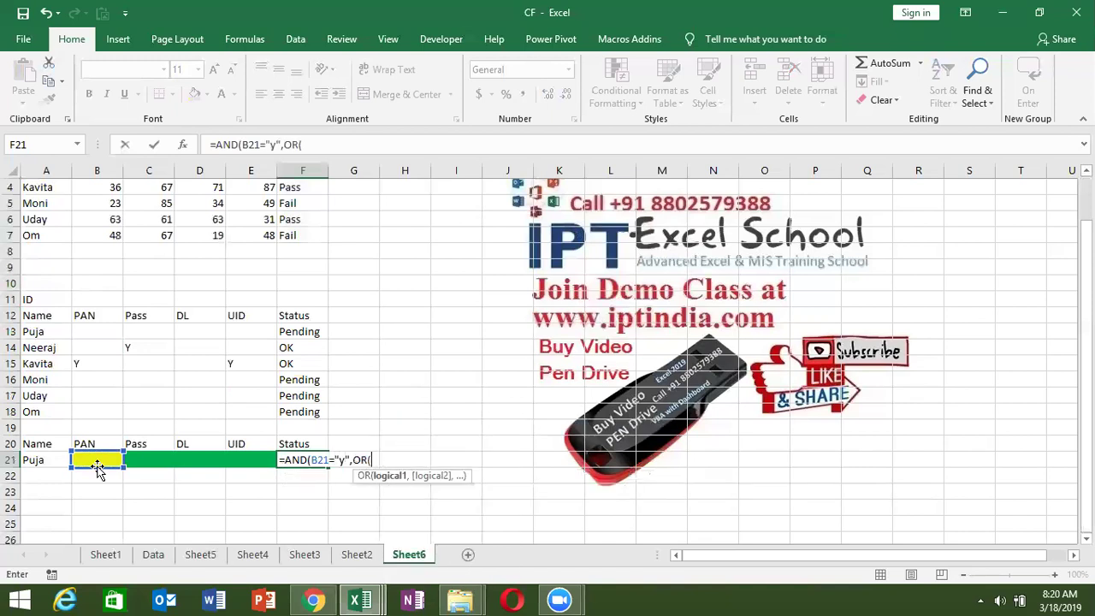
Complete the OR with C21="y", D21="y", E21="y", enter it and accept the parenthesis correction
click(135, 459)
text(="y",)
click(195, 460)
text(="y",D21="y)
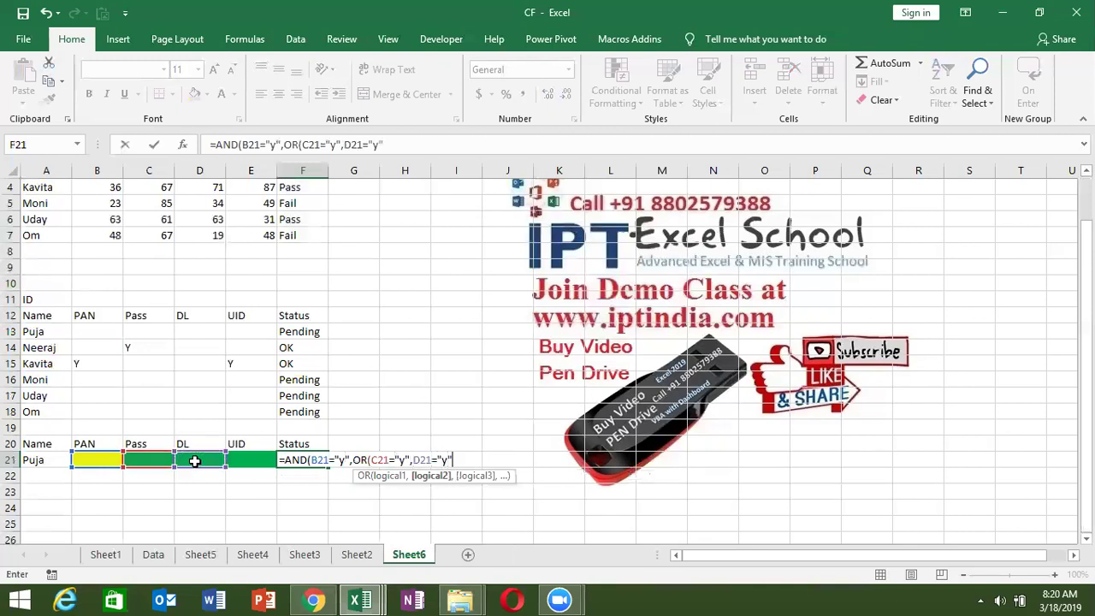
text(,)
click(246, 459)
text(="y")
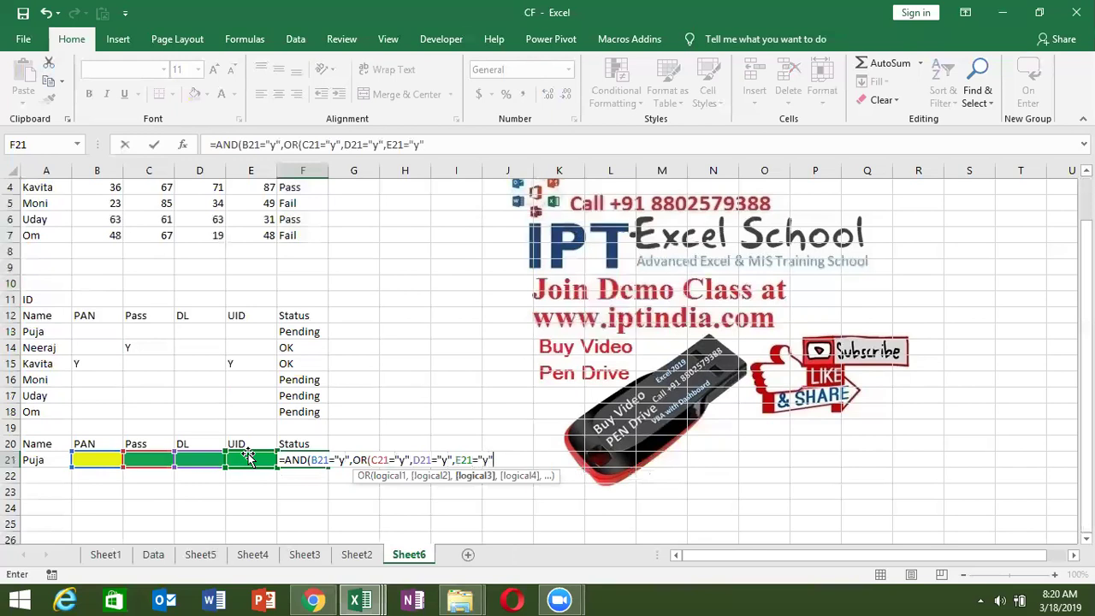
text())
key(Return)
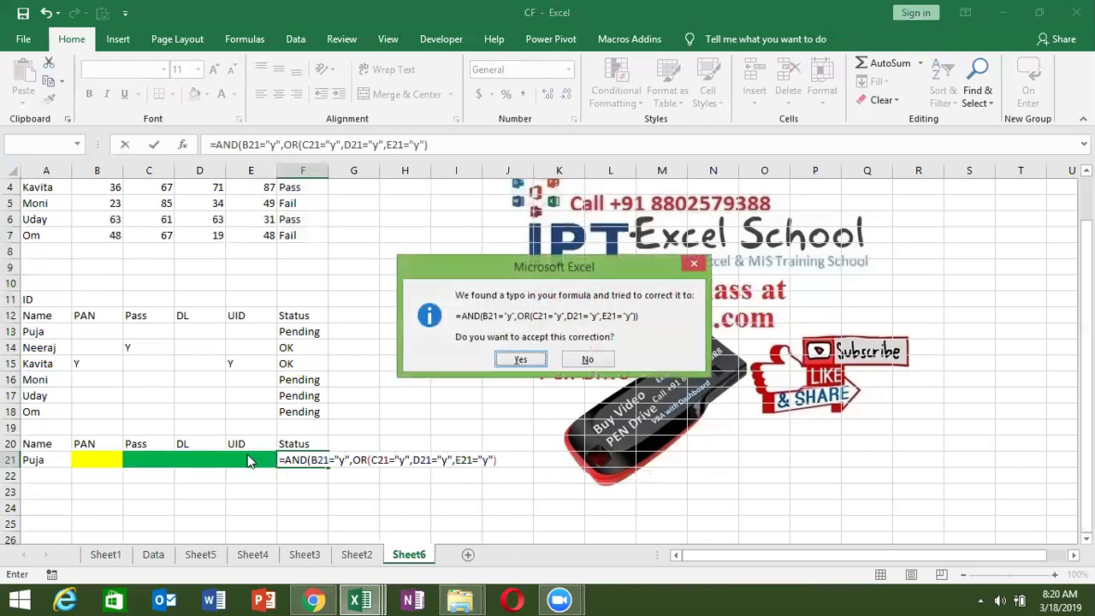
key(Return)
key(Up)
key(Left)
key(Left)
key(Left)
Enter Y in B21 (PAN) and D21 (DL) for Puja
text(Y)
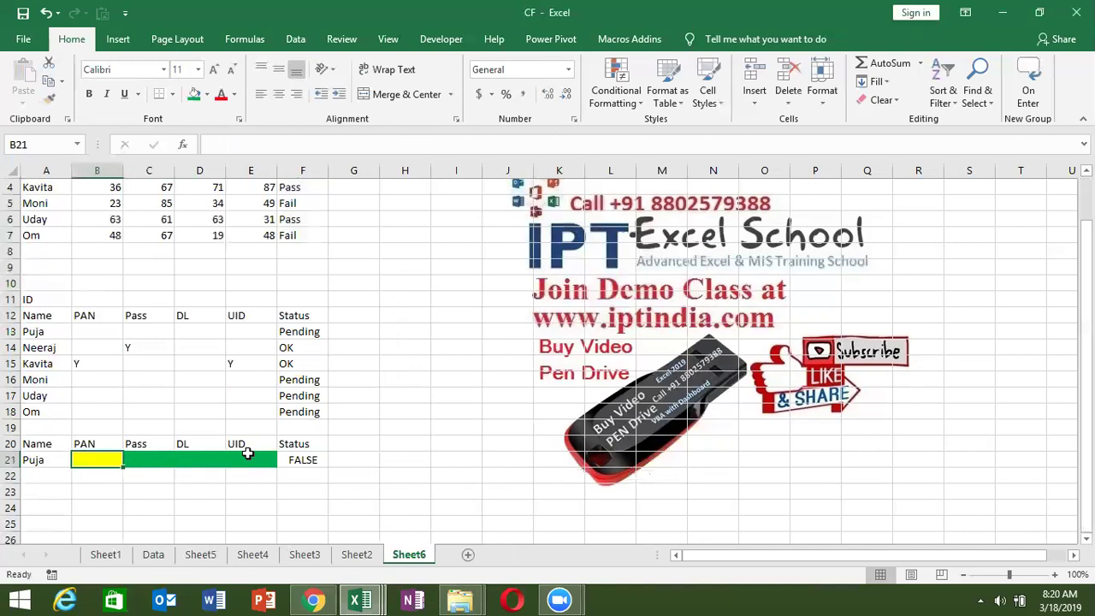
key(Return)
key(Right)
key(Up)
key(Right)
text(Y)
key(Return)
Review F21's AND/OR formula in-cell and leave it unchanged
double_click(310, 460)
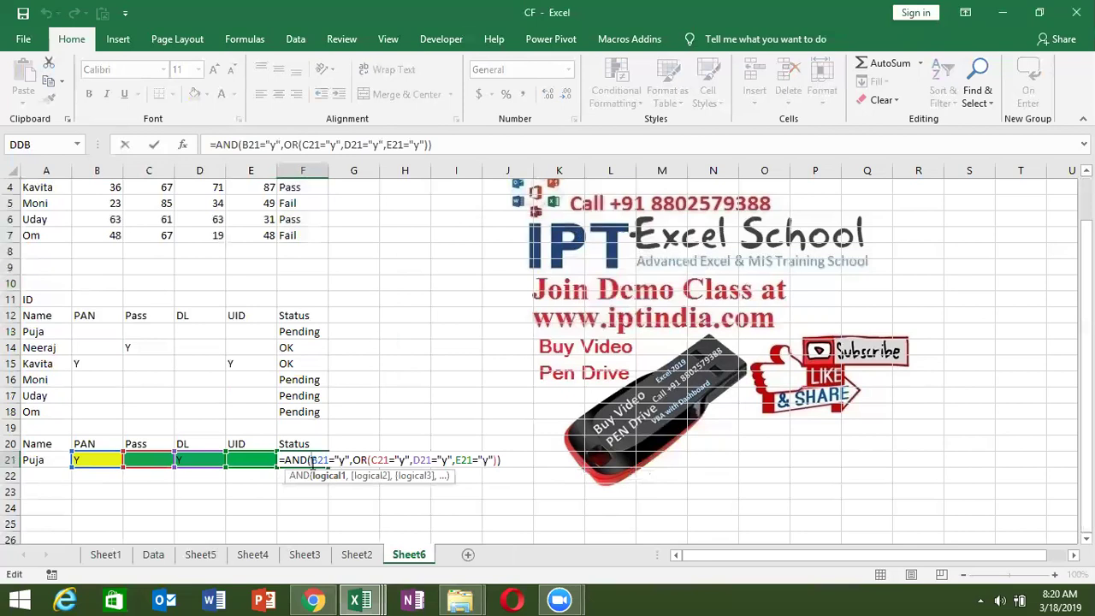
drag(310, 460, 500, 460)
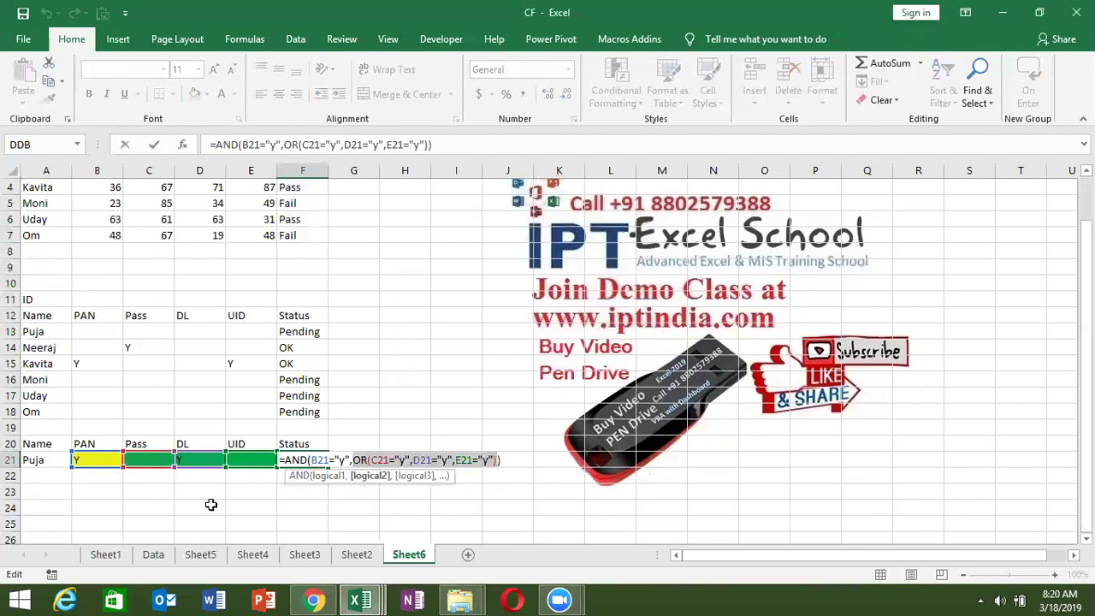
key(Return)
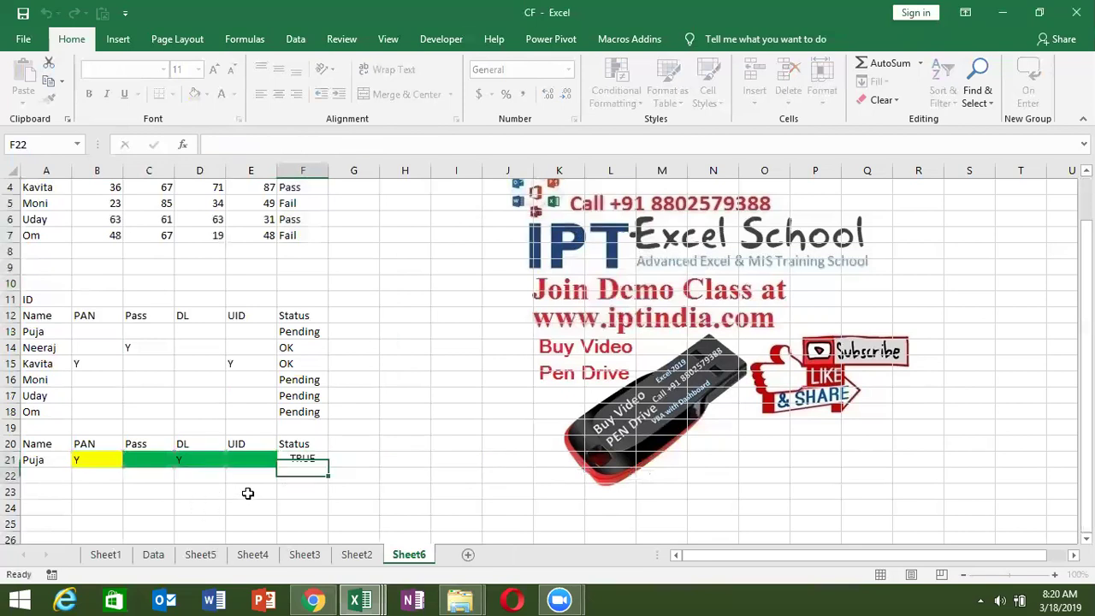
key(Up)
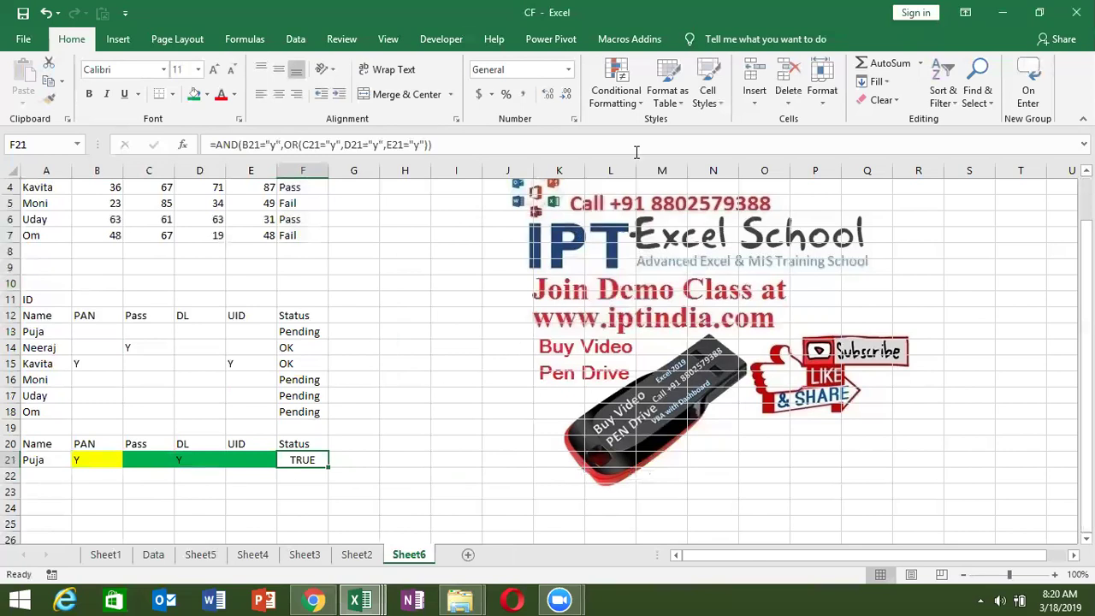
Run Evaluate Formula on F21, evaluating the B21 and C21 comparisons
click(247, 45)
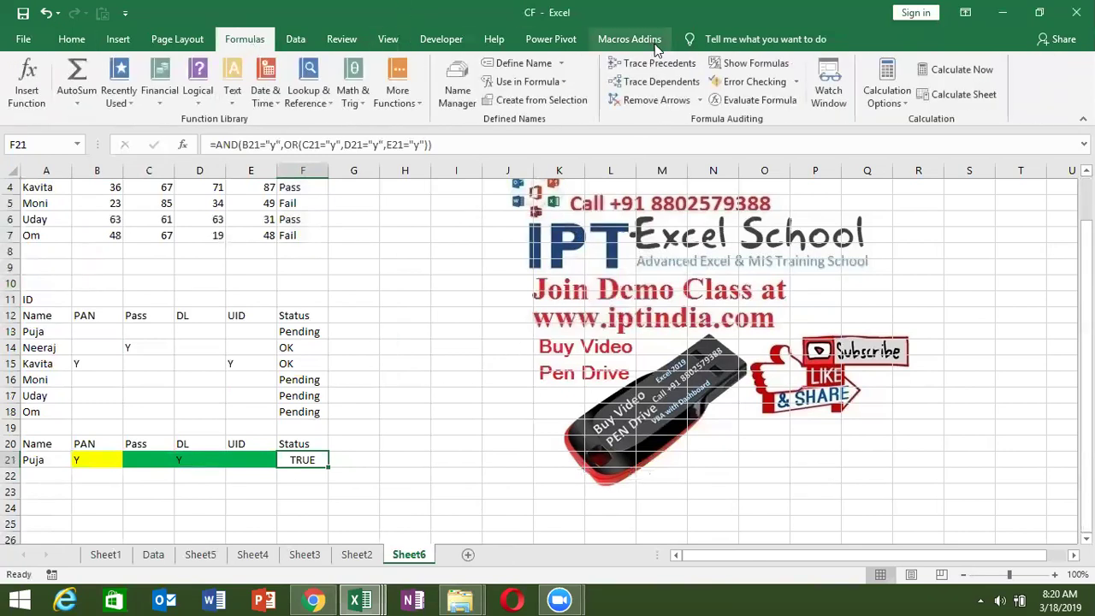
click(741, 100)
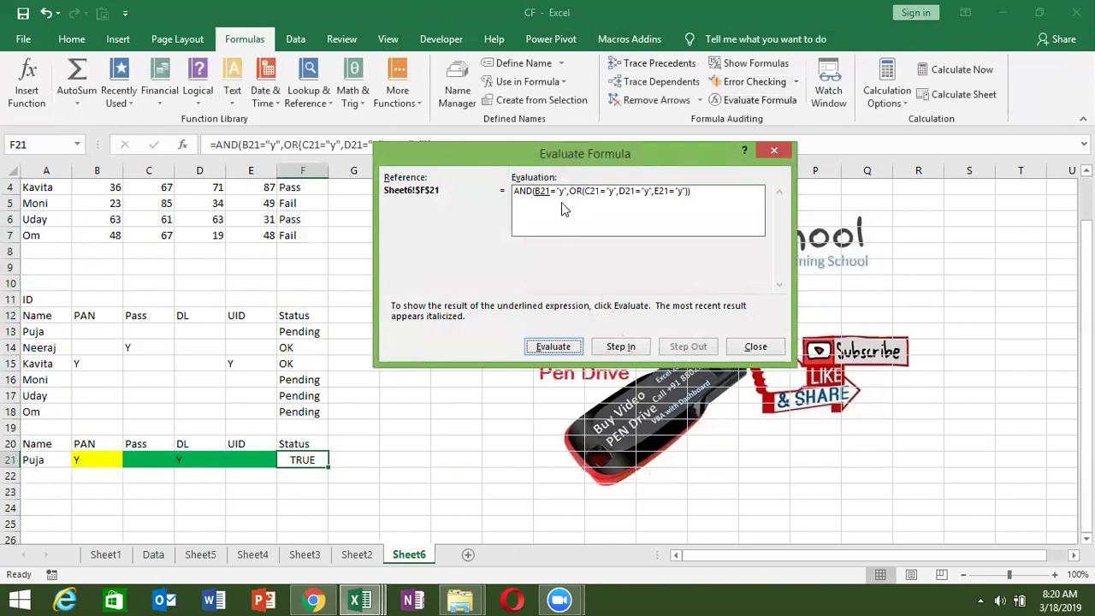
click(552, 352)
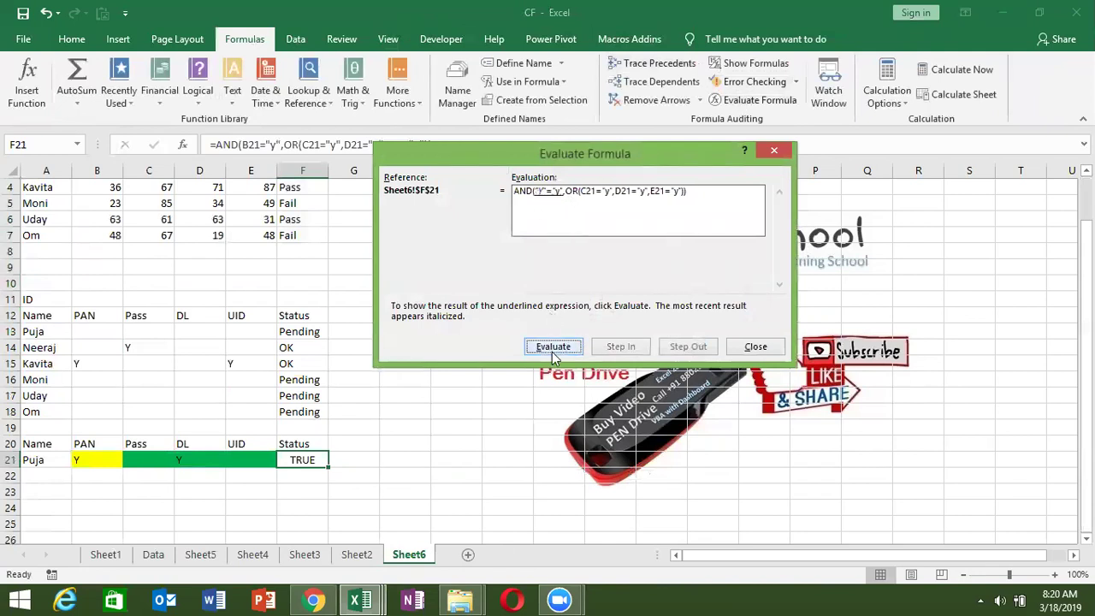
click(552, 352)
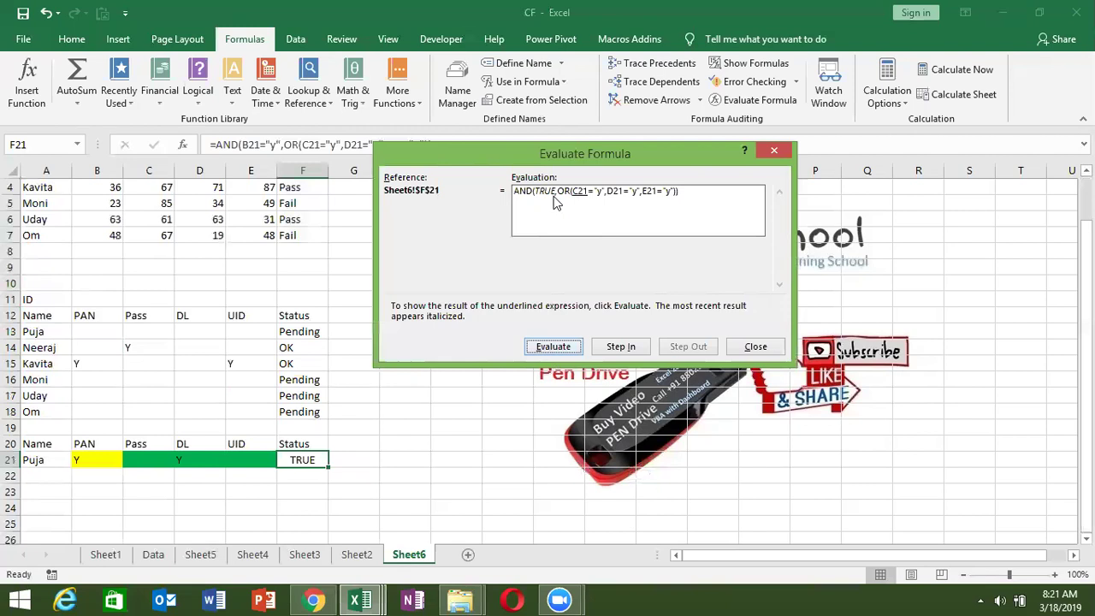
click(553, 347)
click(552, 347)
Evaluate the D21 and E21 comparisons until the formula reduces to TRUE, then close
click(553, 346)
click(552, 347)
click(552, 346)
click(553, 346)
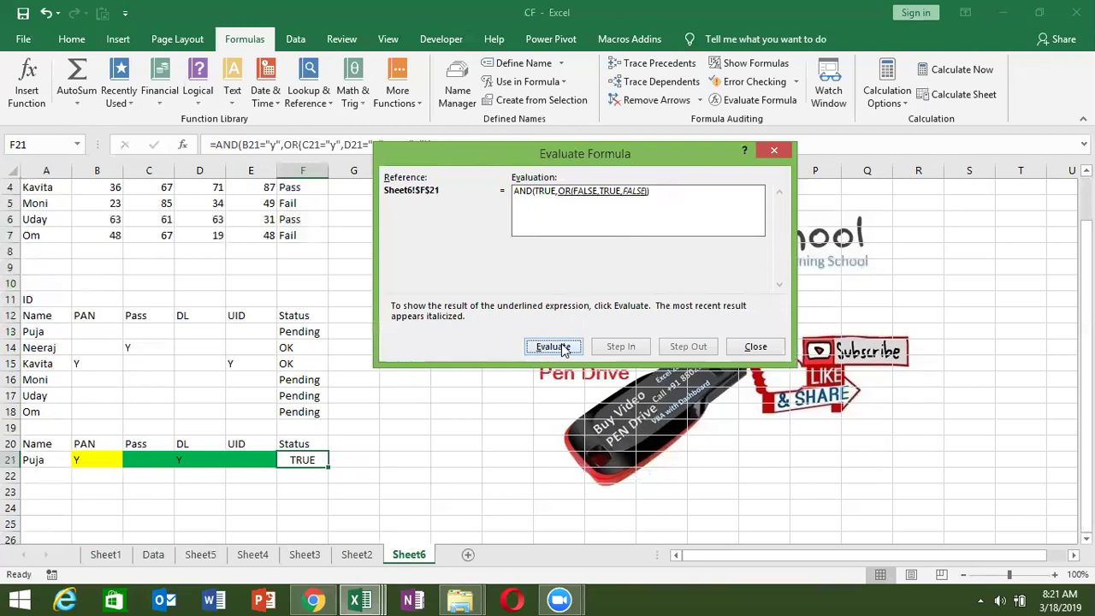
click(564, 351)
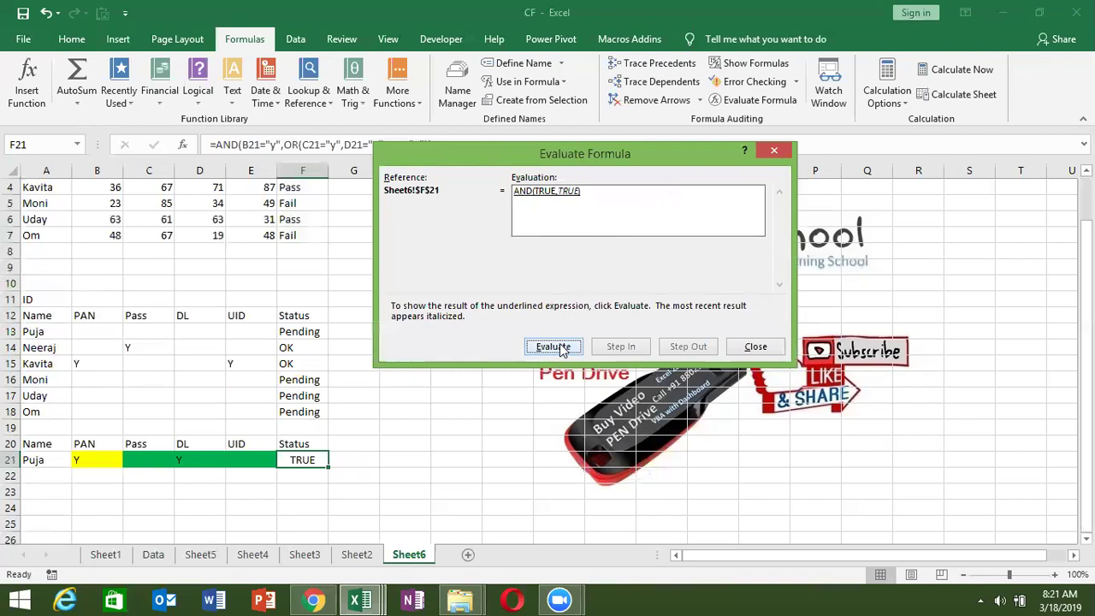
click(559, 351)
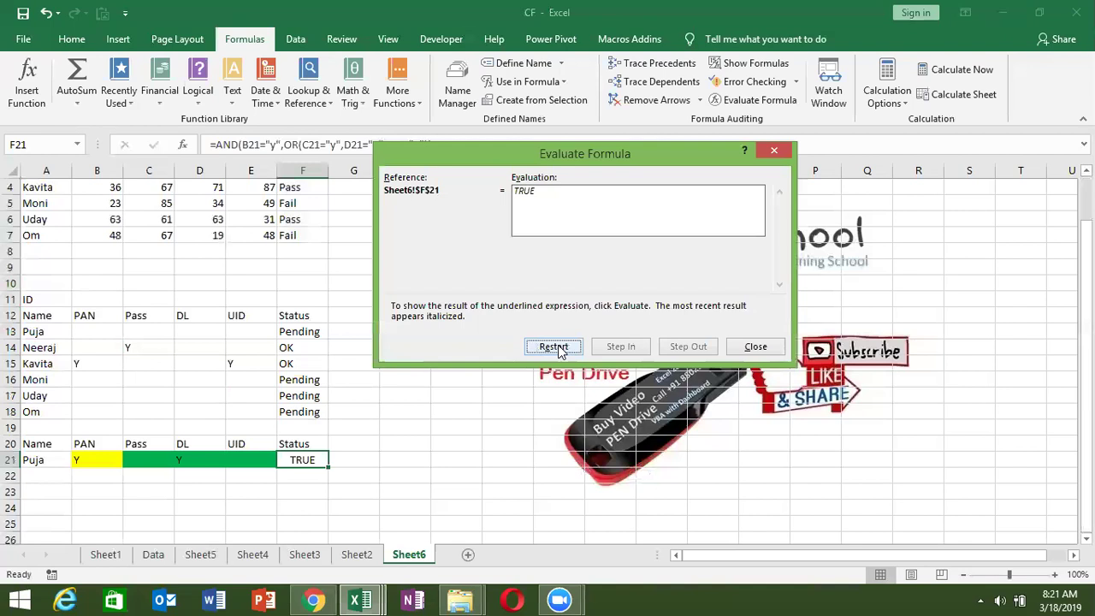
click(757, 347)
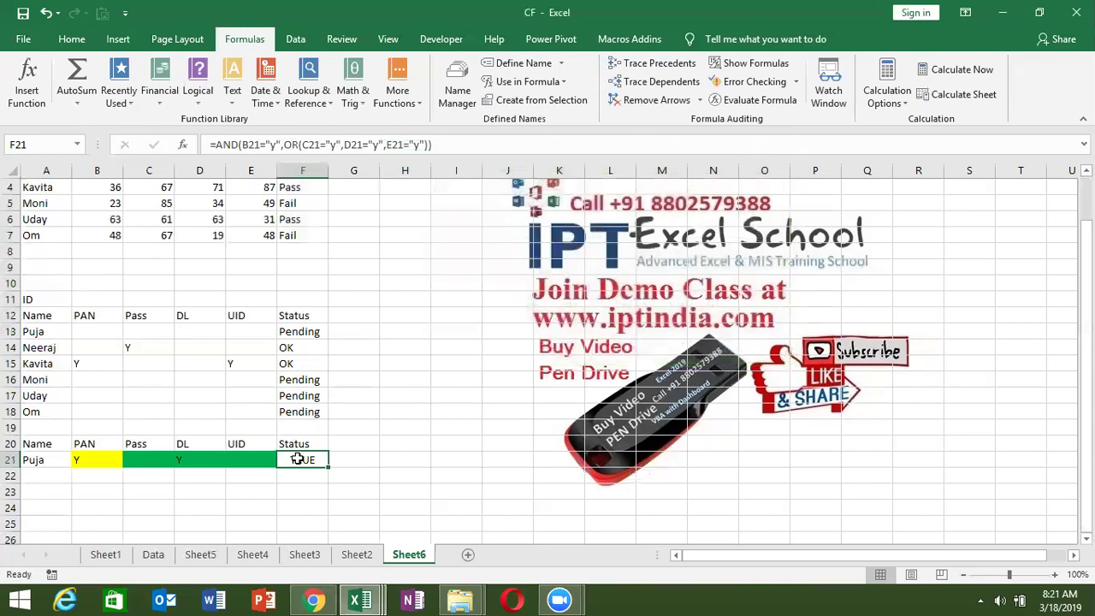
Inspect F21's formula in-cell, selecting the AND, OR and B21 parts
double_click(301, 459)
double_click(292, 461)
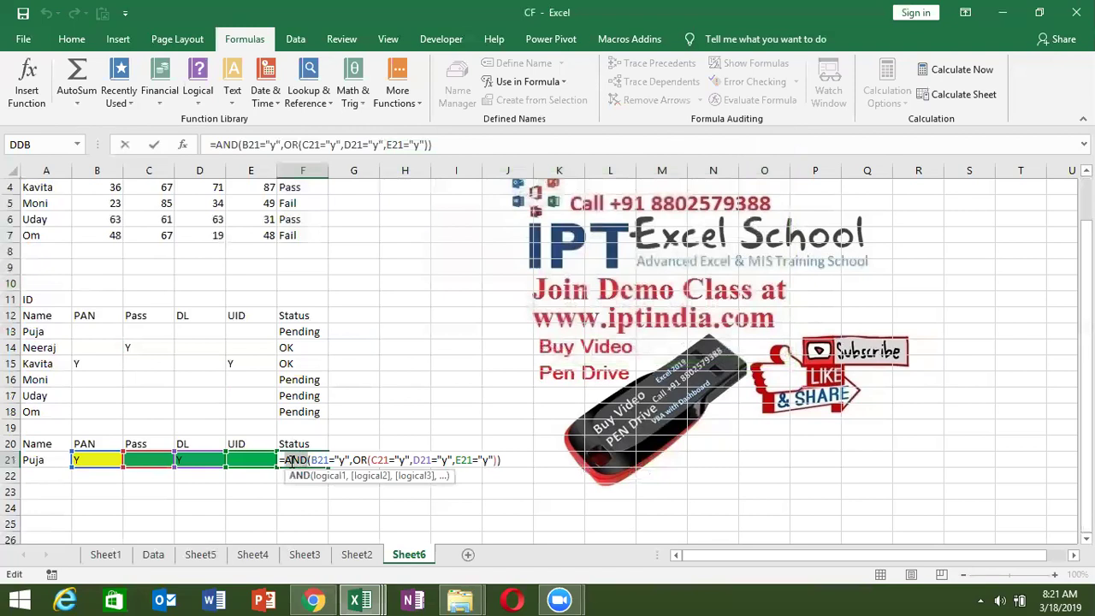
double_click(358, 460)
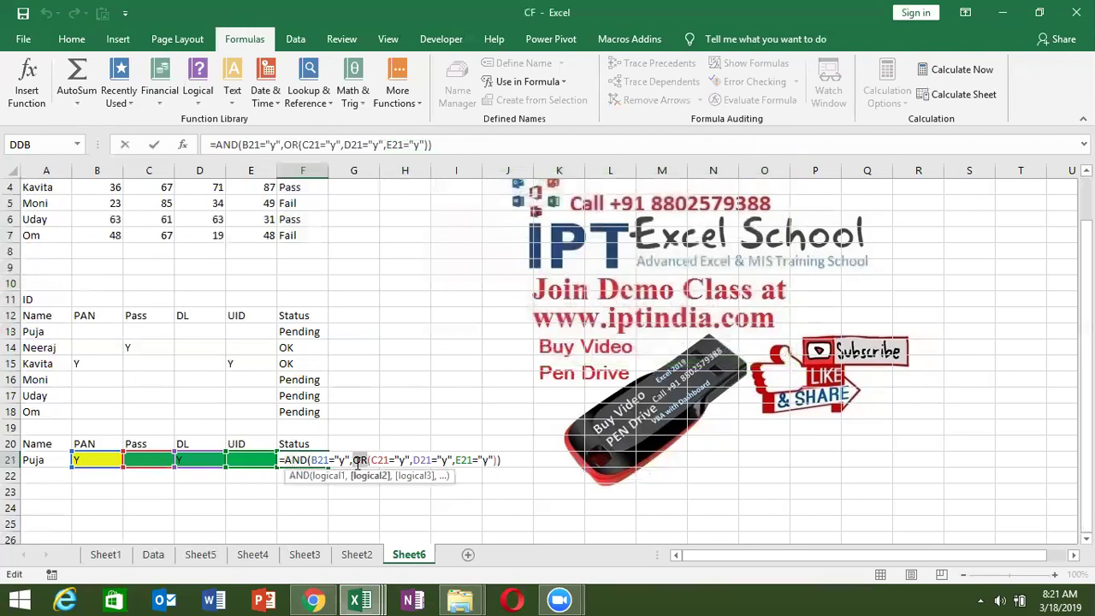
double_click(329, 461)
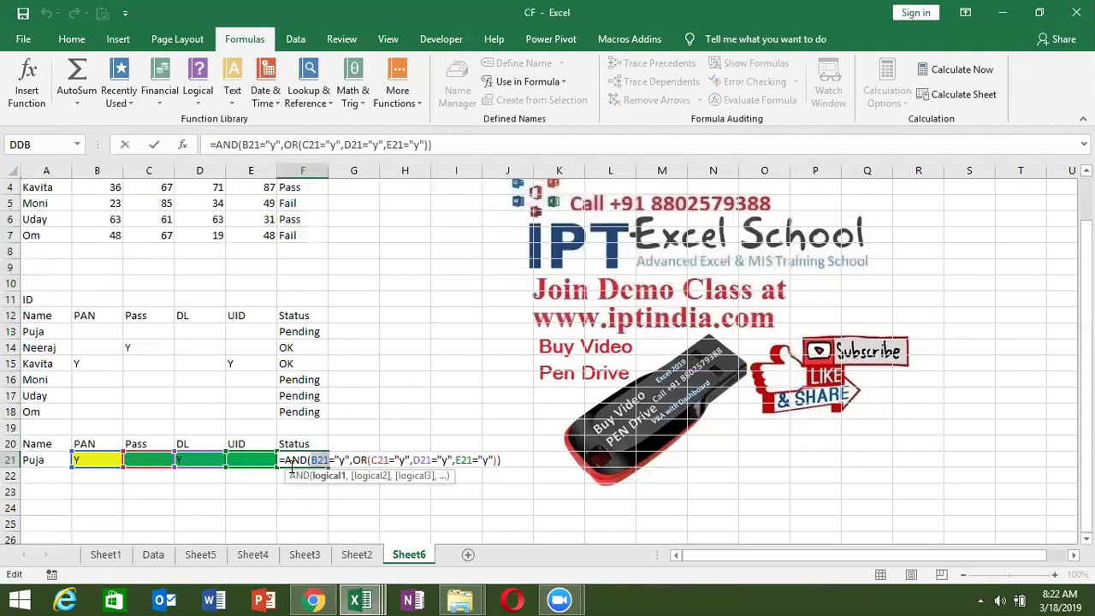
click(366, 463)
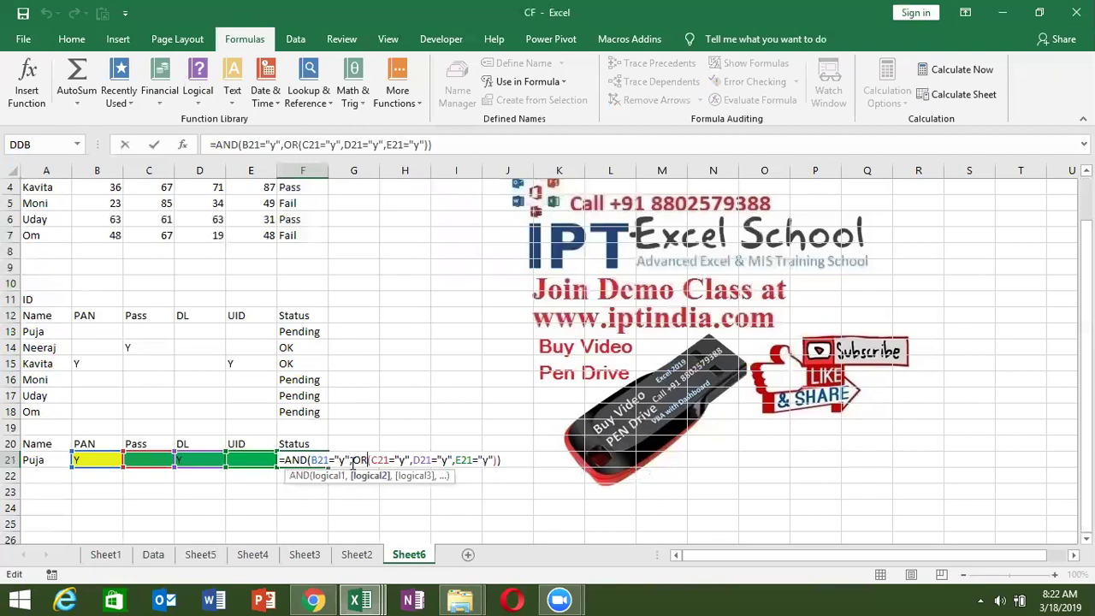
Remove a stray closing parenthesis and place the cursor right after the equals sign
click(348, 461)
text())
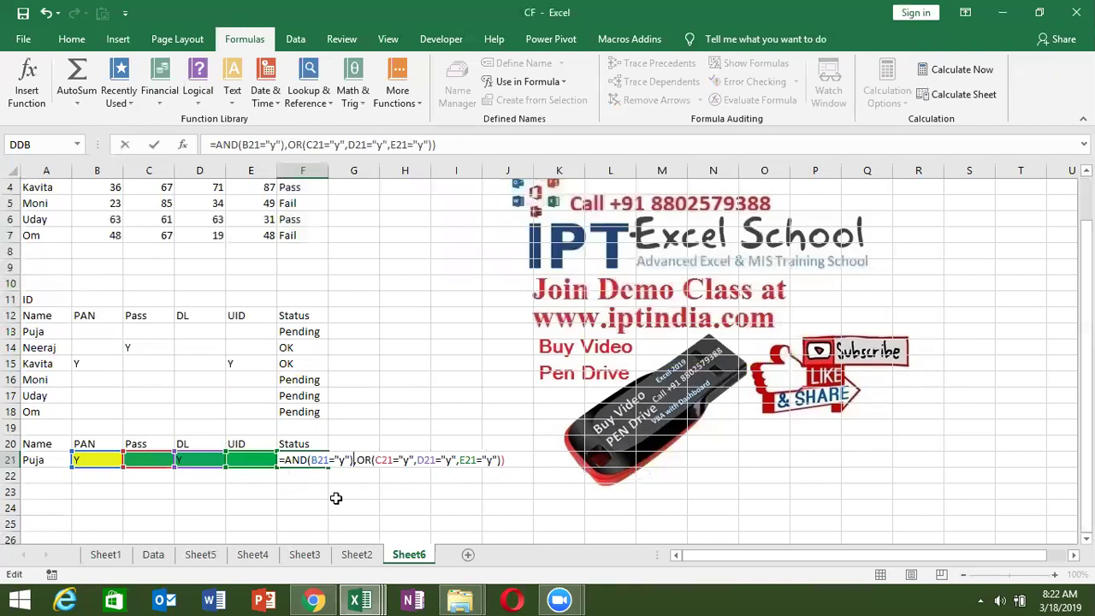
key(BackSpace)
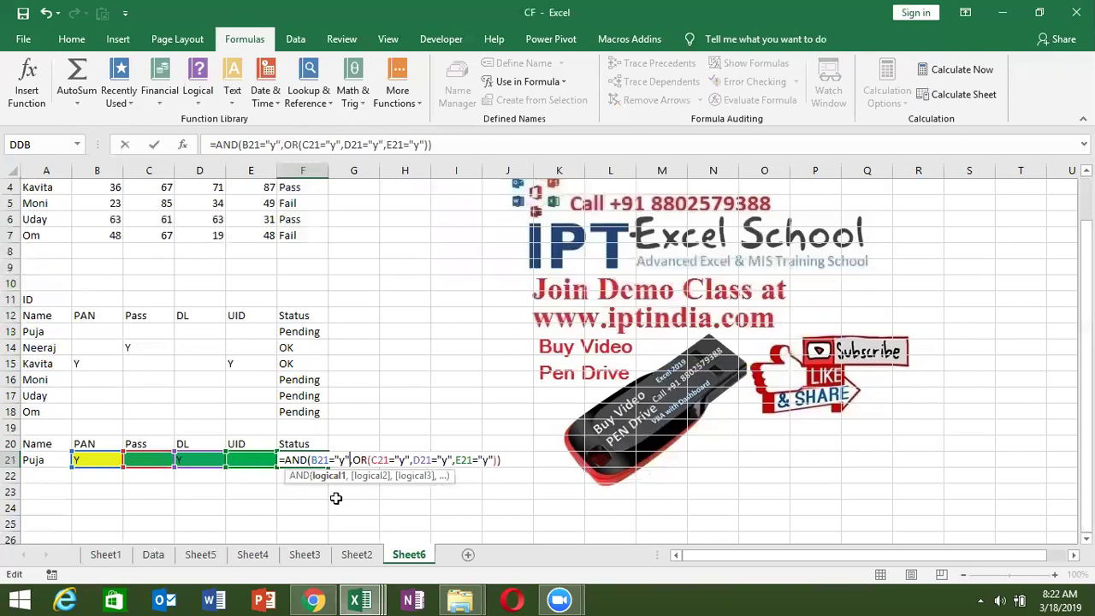
click(287, 460)
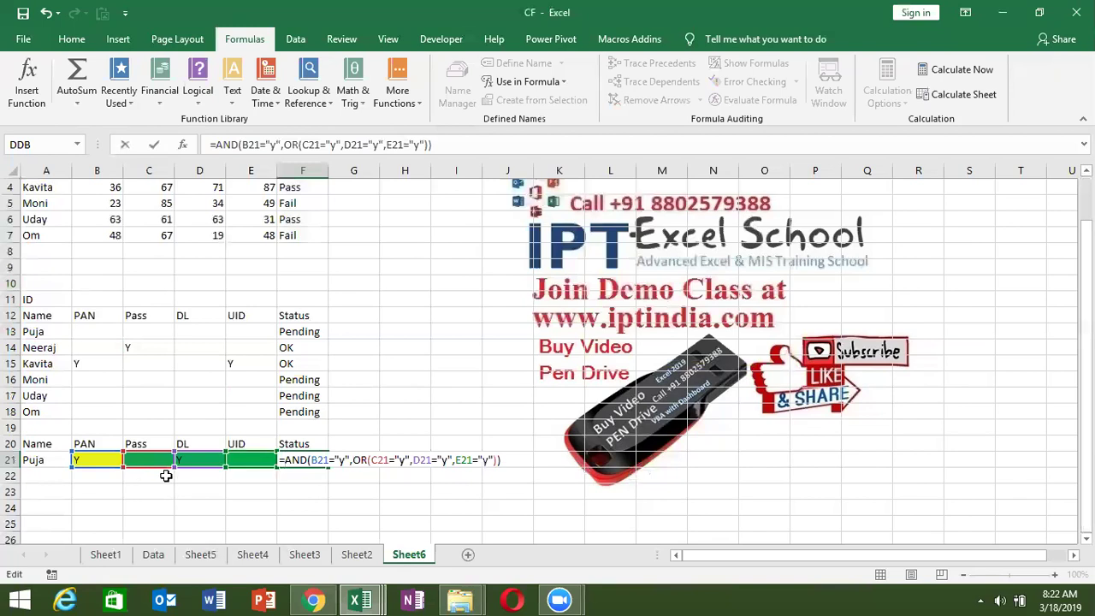
Wrap F21's check as =IF(AND(...),"OK","Pending") so it shows OK
text(IF()
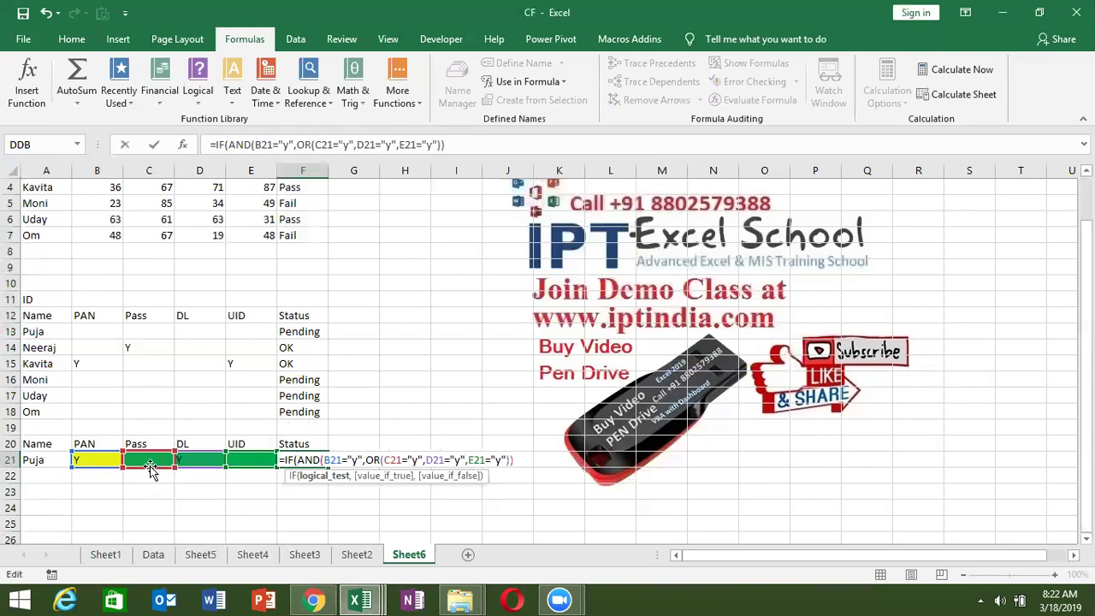
click(533, 461)
text(,")
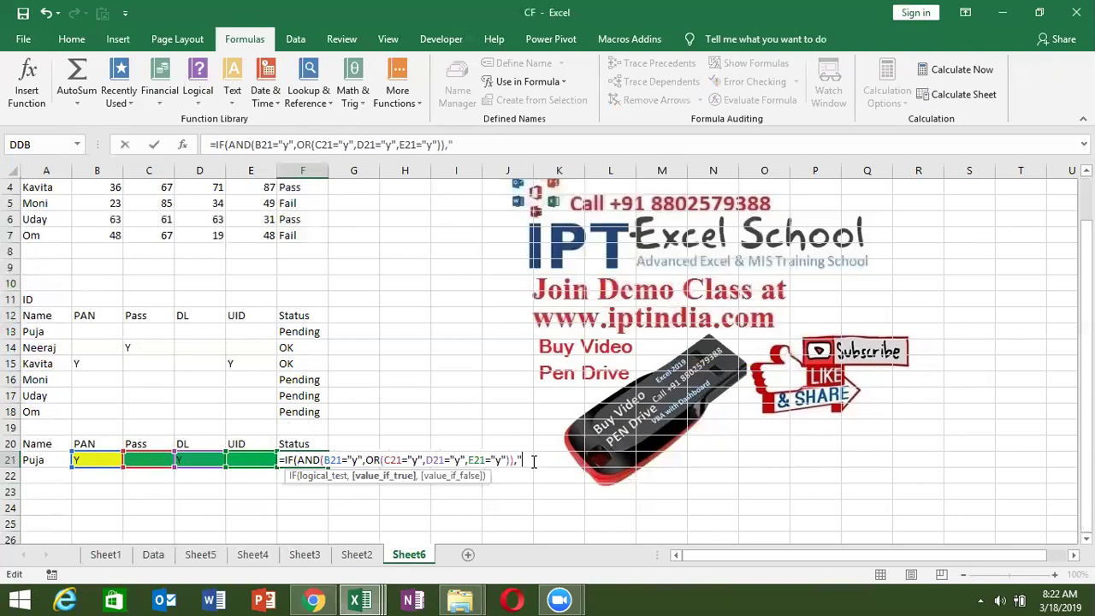
text(OK","Pending")
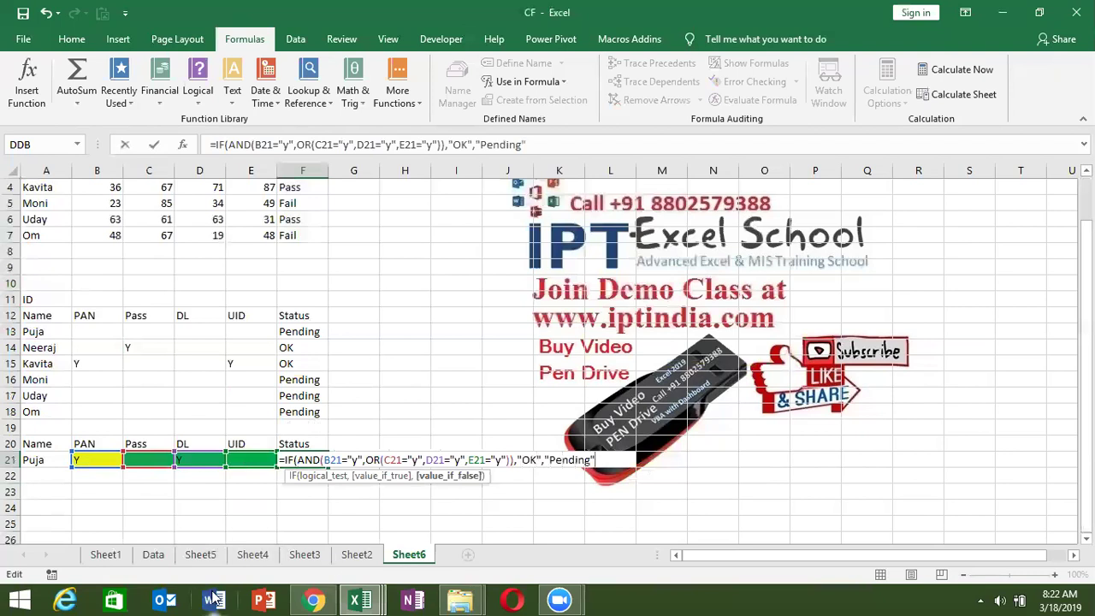
text())
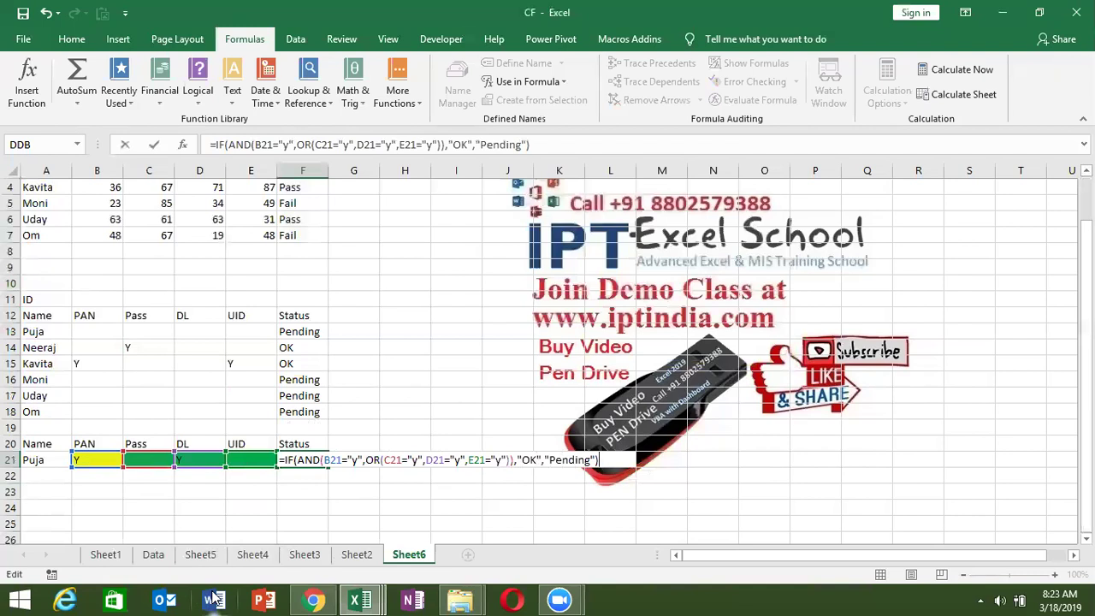
key(ctrl+Return)
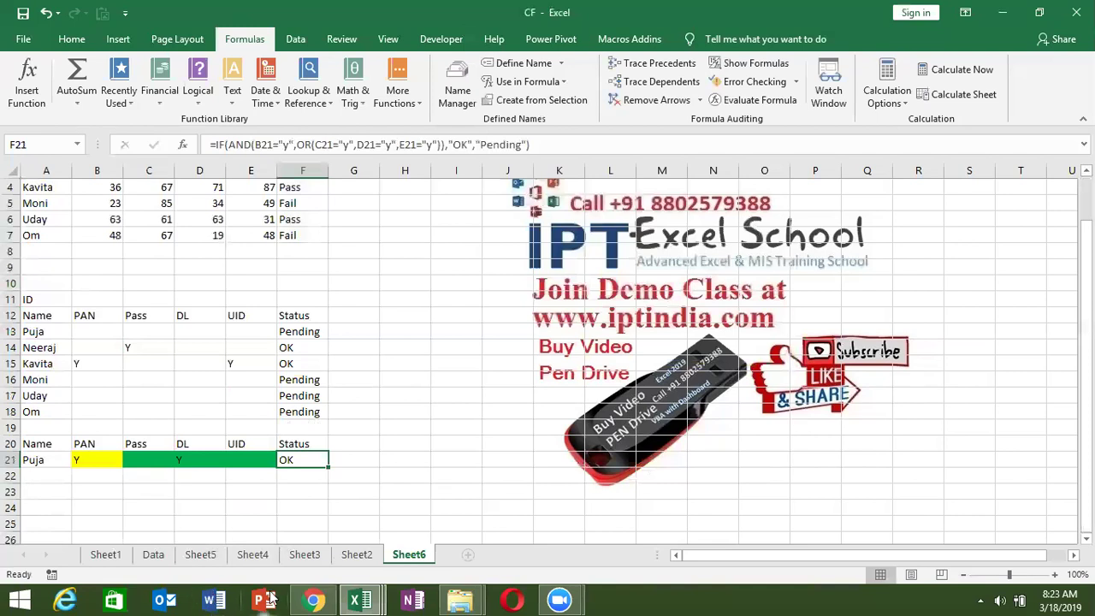
click(444, 413)
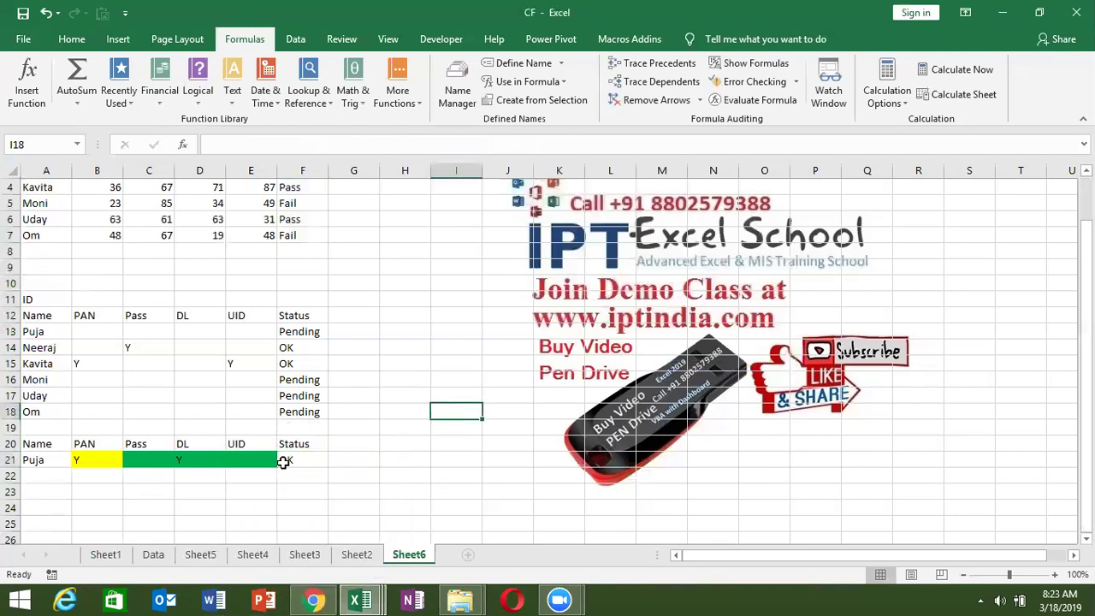
Review the IF, AND and OR tooltips inside F21's formula, then commit it unchanged
double_click(289, 459)
click(305, 459)
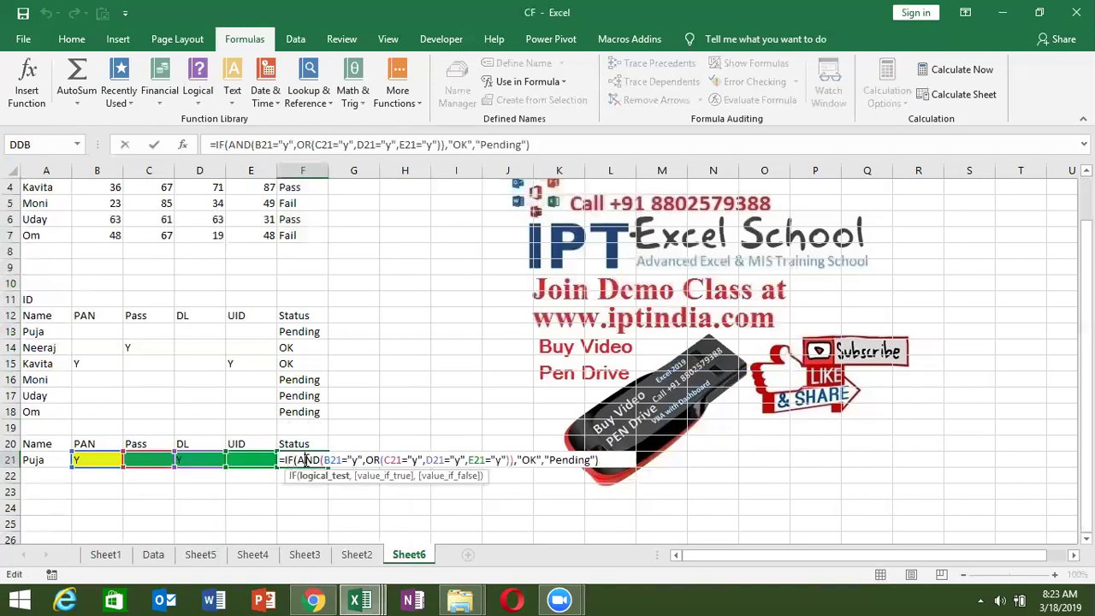
click(379, 459)
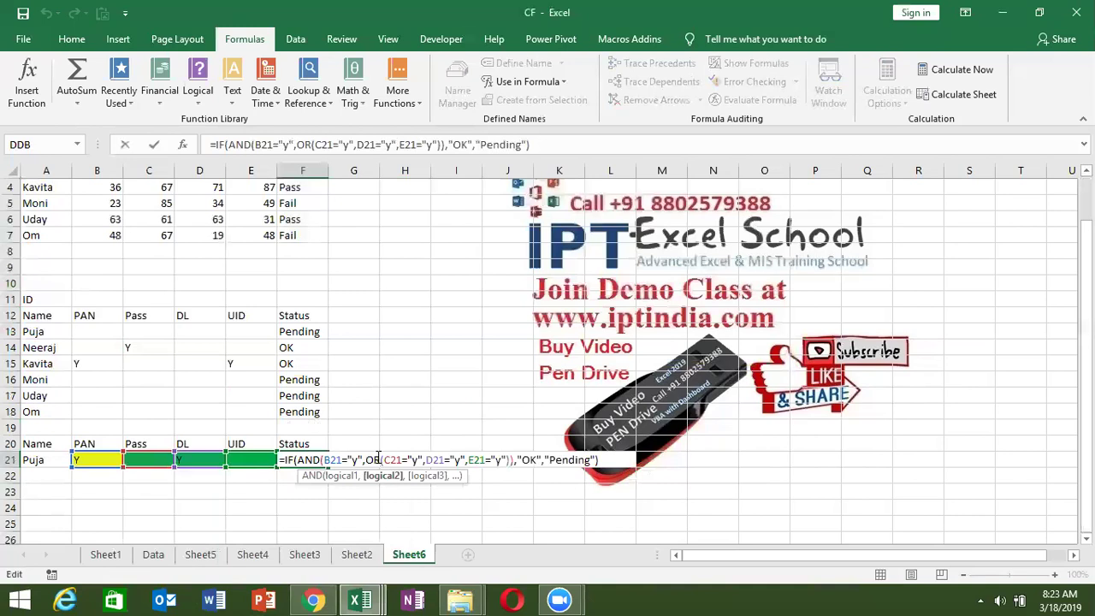
double_click(386, 460)
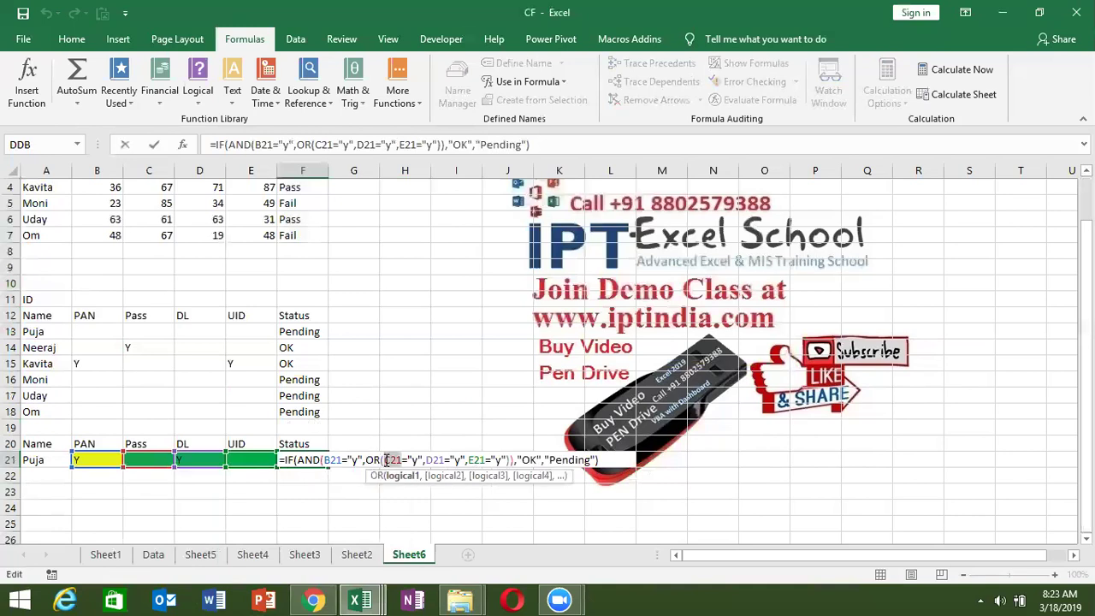
click(340, 461)
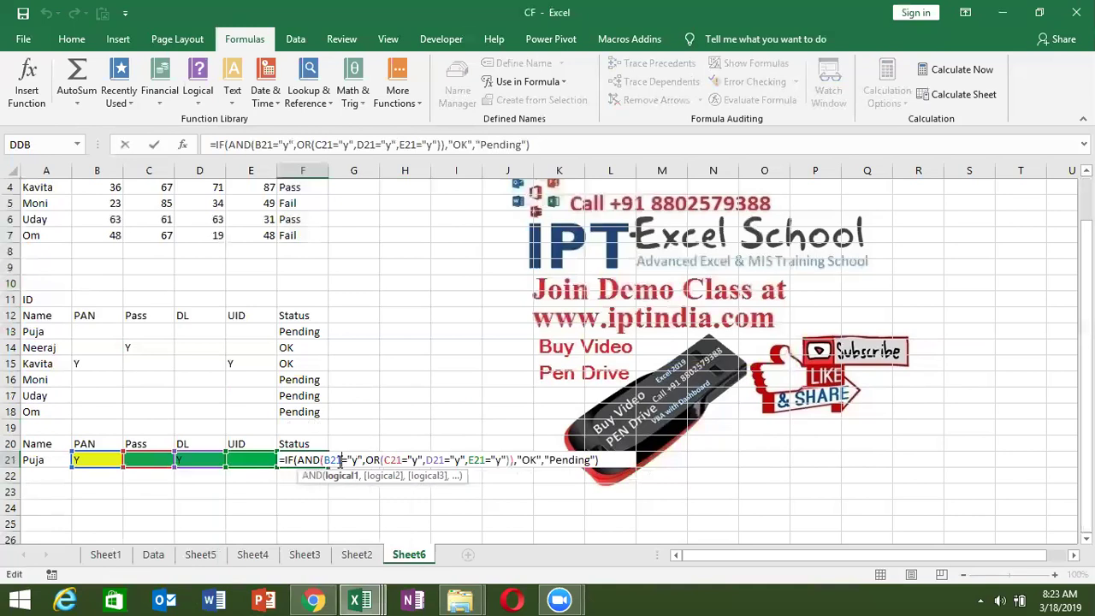
click(295, 461)
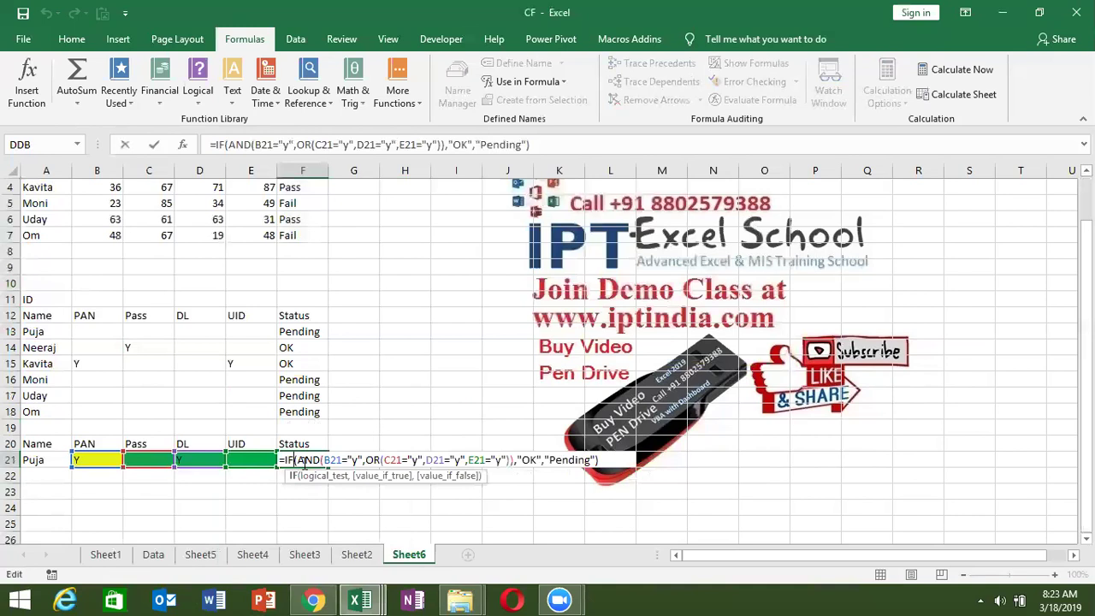
click(305, 461)
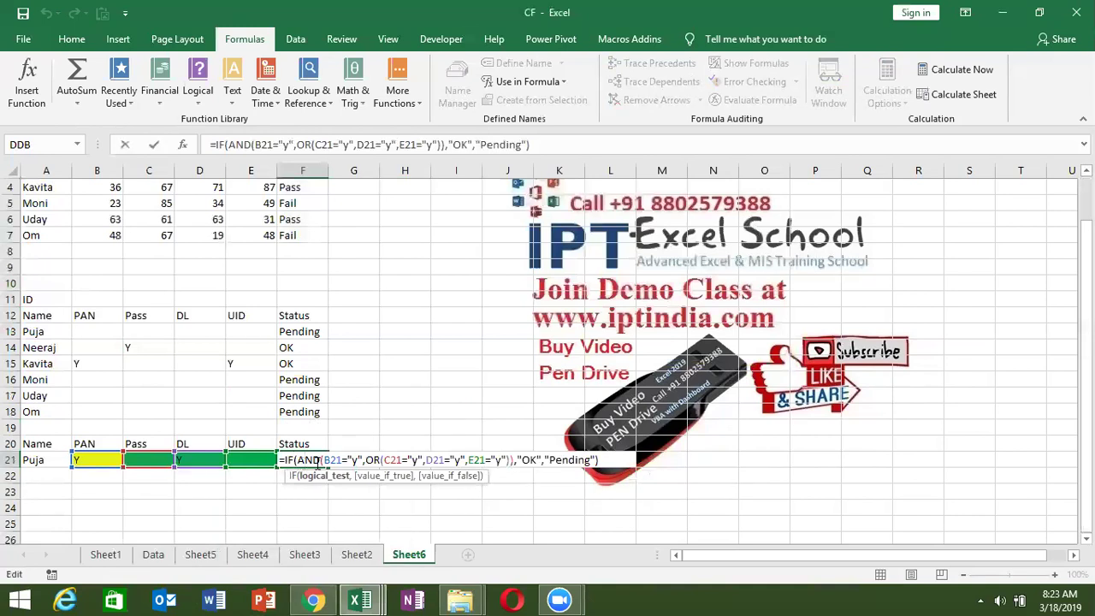
click(374, 460)
double_click(374, 460)
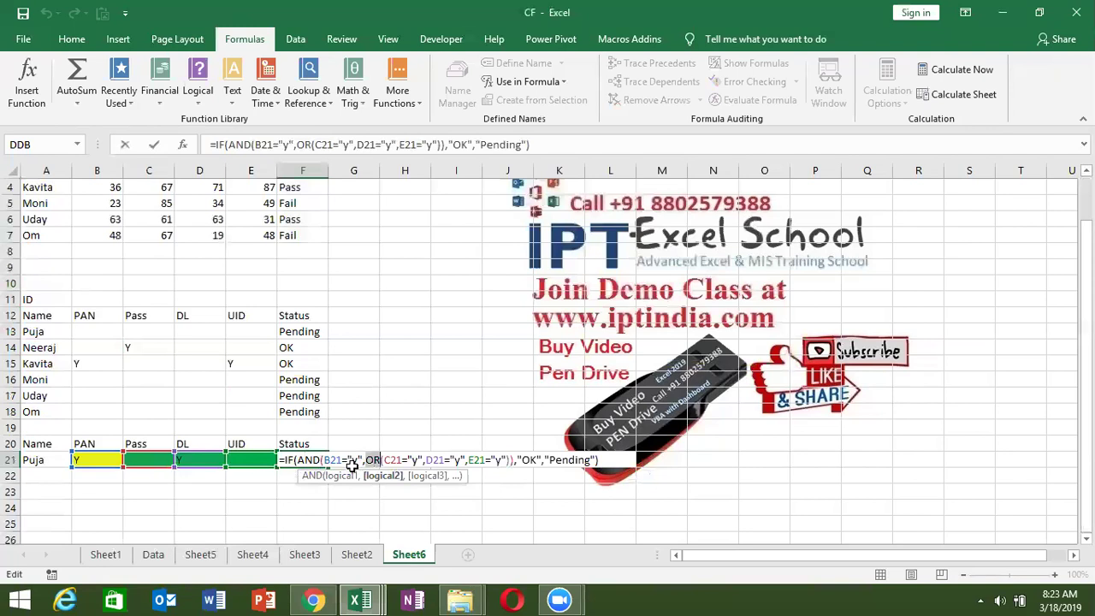
double_click(299, 460)
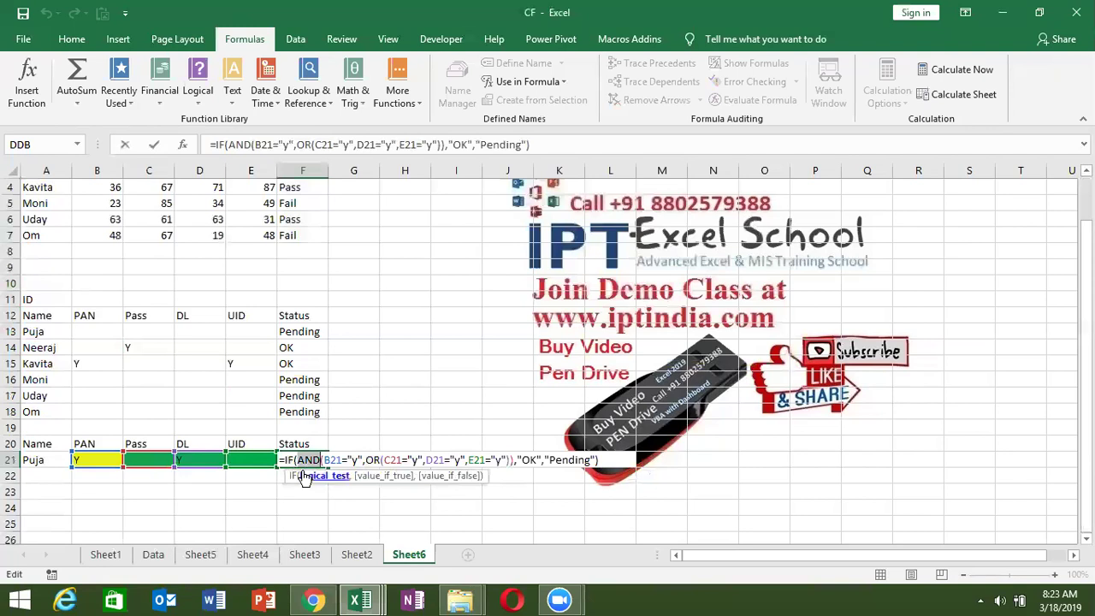
click(362, 459)
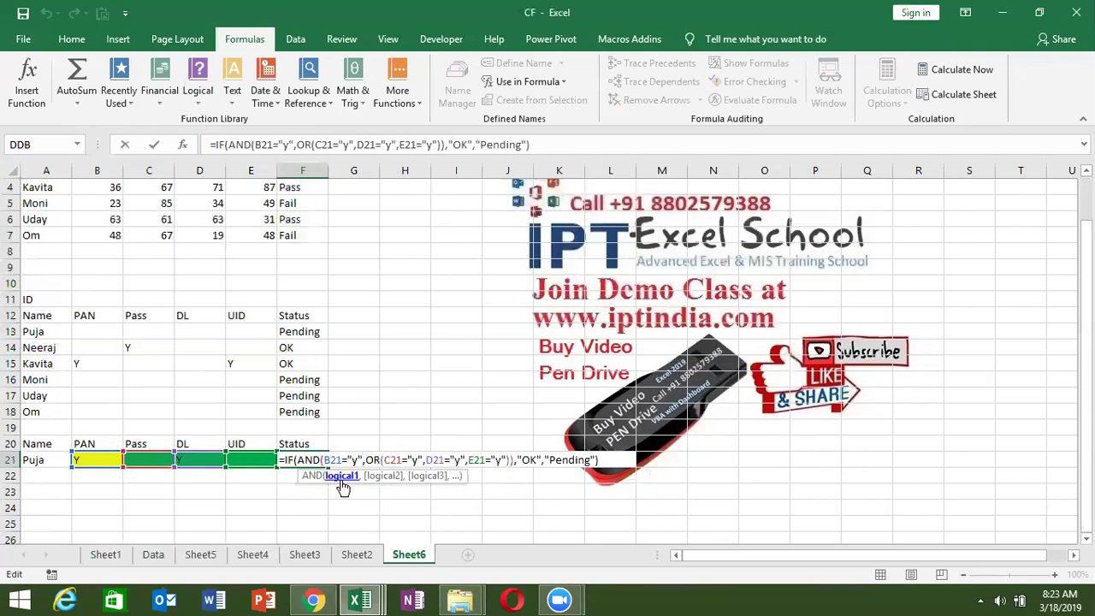
key(Return)
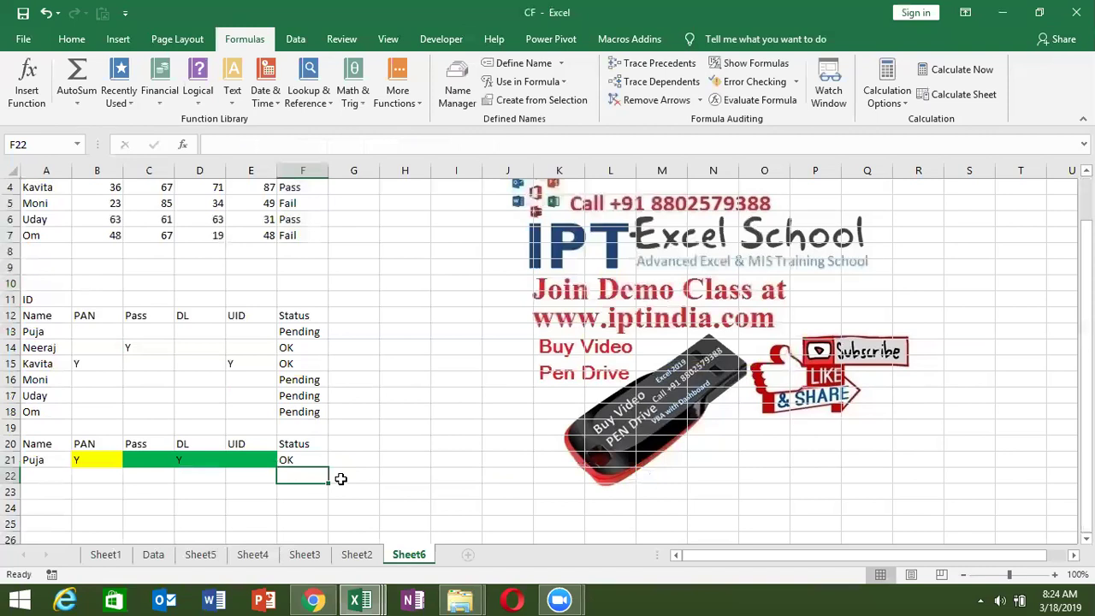
Enter the title Tranfer in A24, Name in A25 and Puja in A26
key(Down)
key(Down)
key(Down)
key(Left)
key(Left)
key(Left)
key(Left)
key(Left)
key(Down)
key(Down)
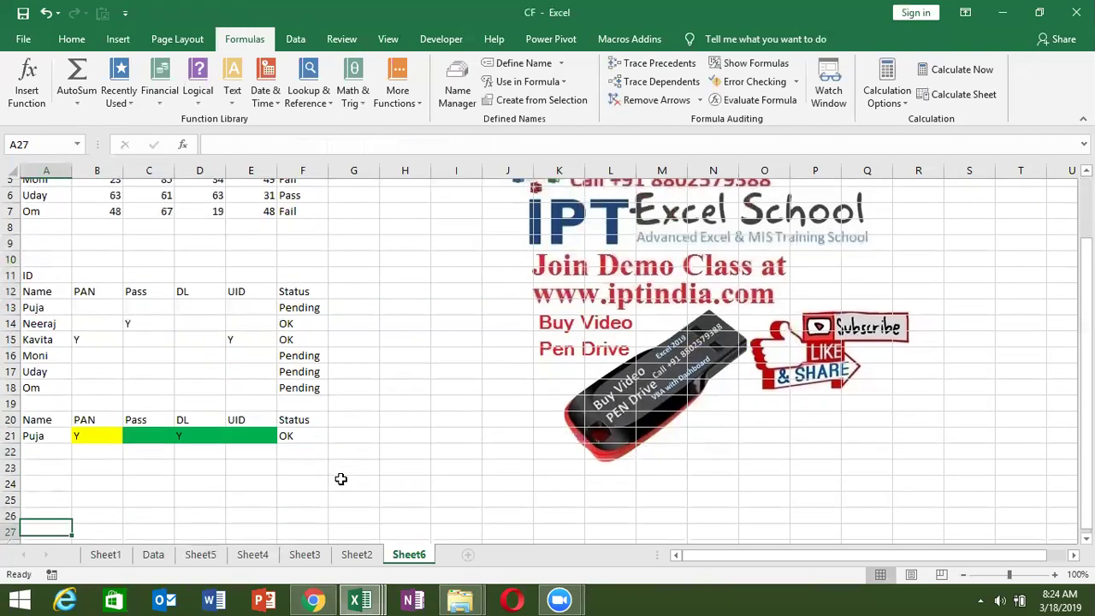
key(Down)
key(Down)
key(Up)
key(Up)
key(Up)
key(Up)
key(Up)
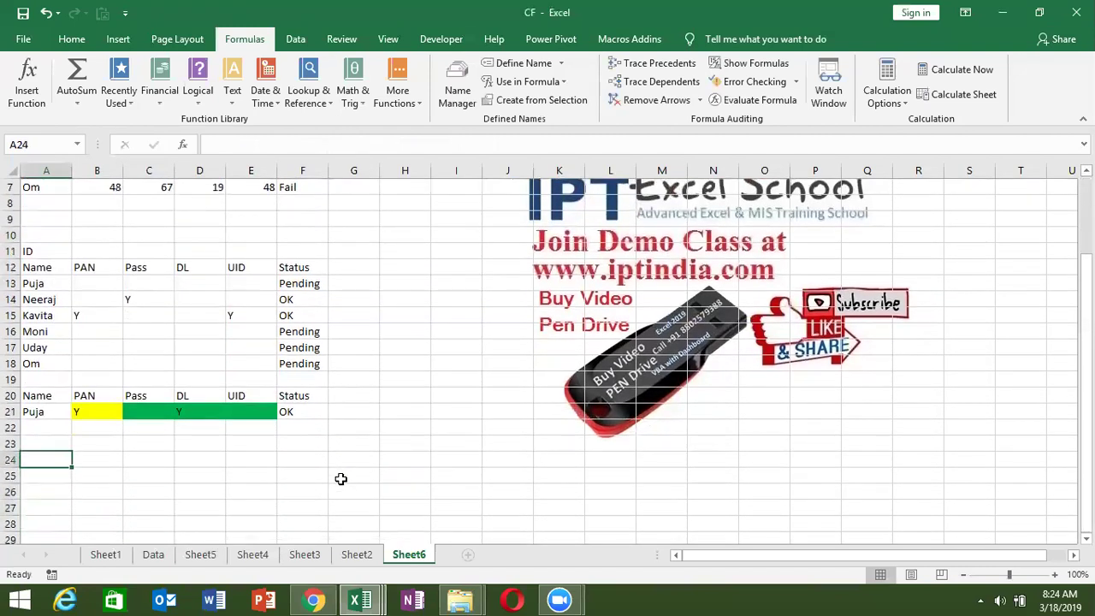
text(Tranfer)
key(Return)
text(Name)
key(Return)
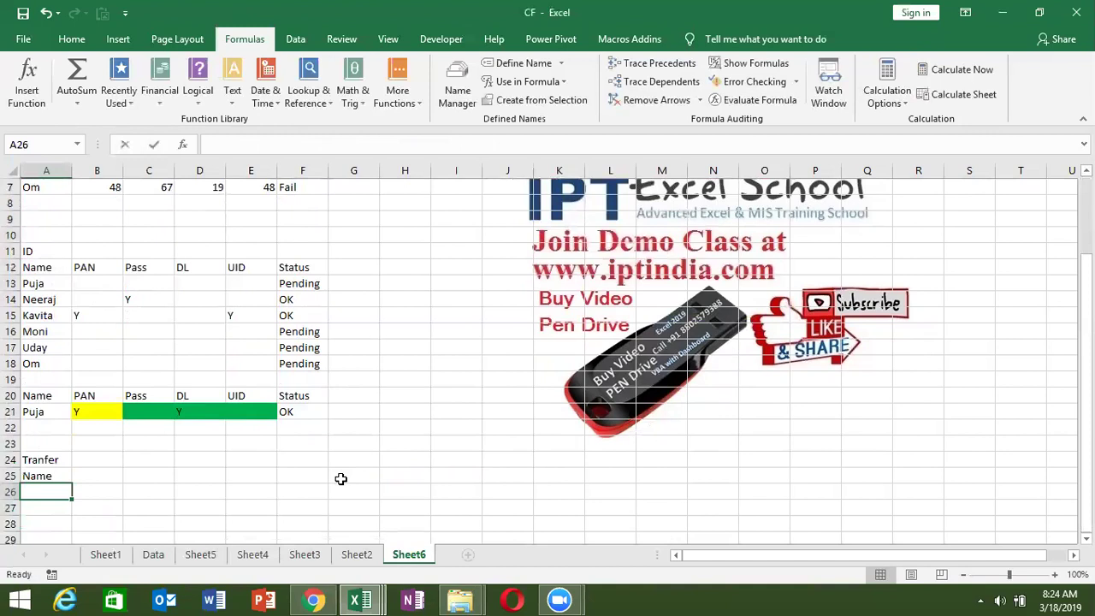
text(Puja)
key(Up)
Add the headers Delhi, Jaipur and Status in B25:D25
key(Right)
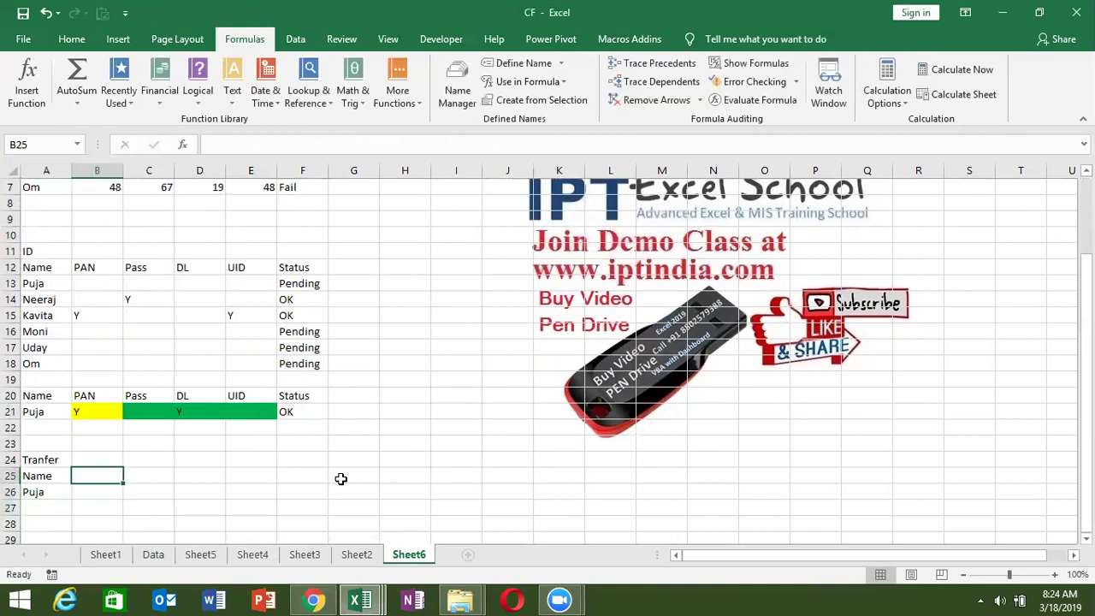
text(Delhi)
key(Tab)
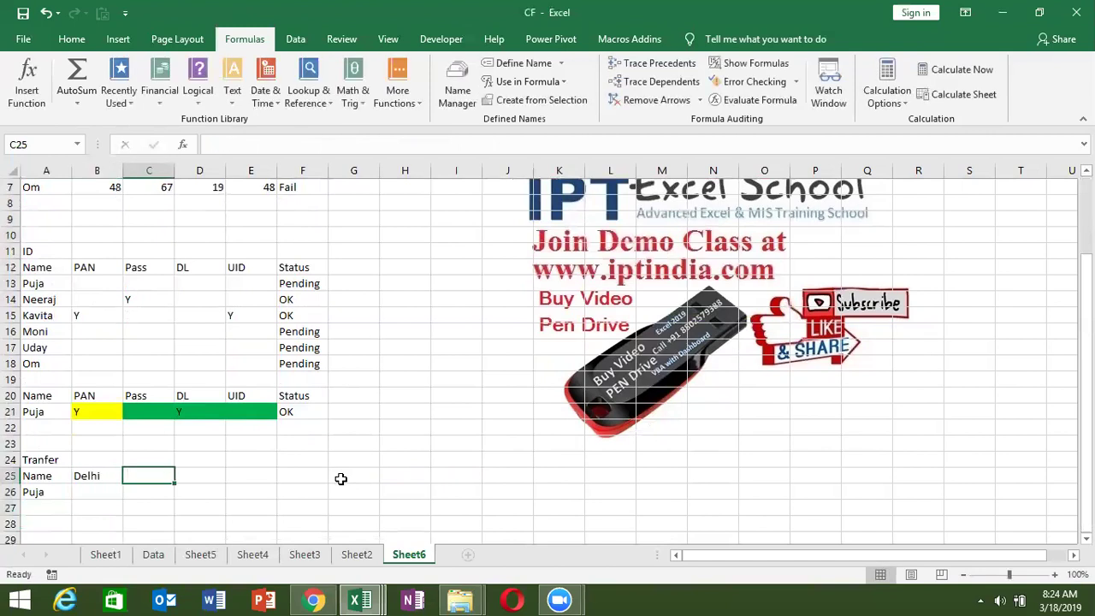
text(Jaipur)
key(Return)
key(Up)
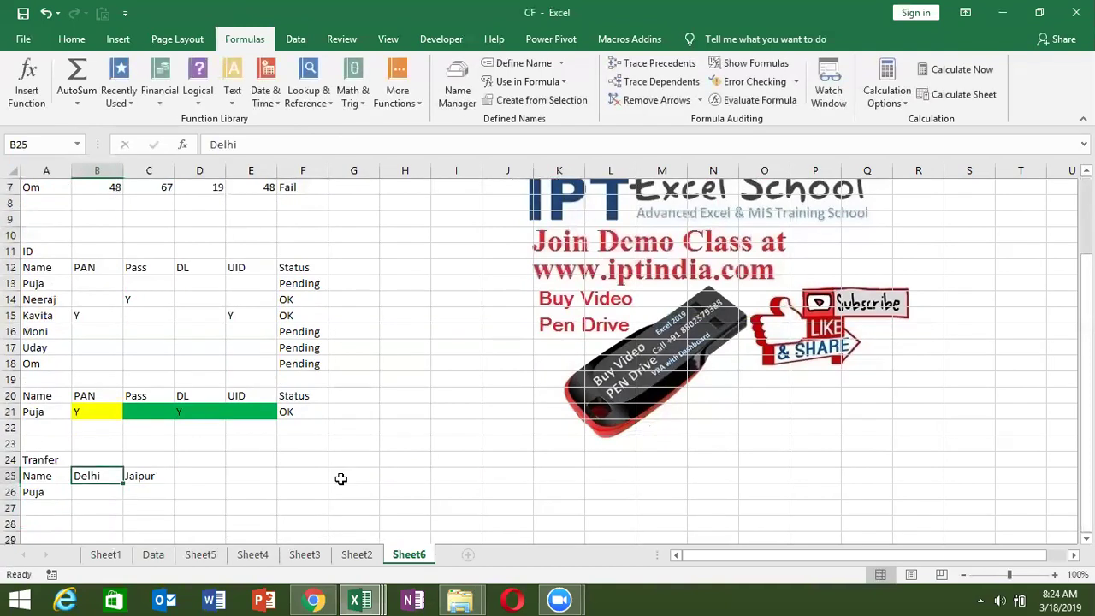
key(Right)
key(Right)
text(Status)
key(Return)
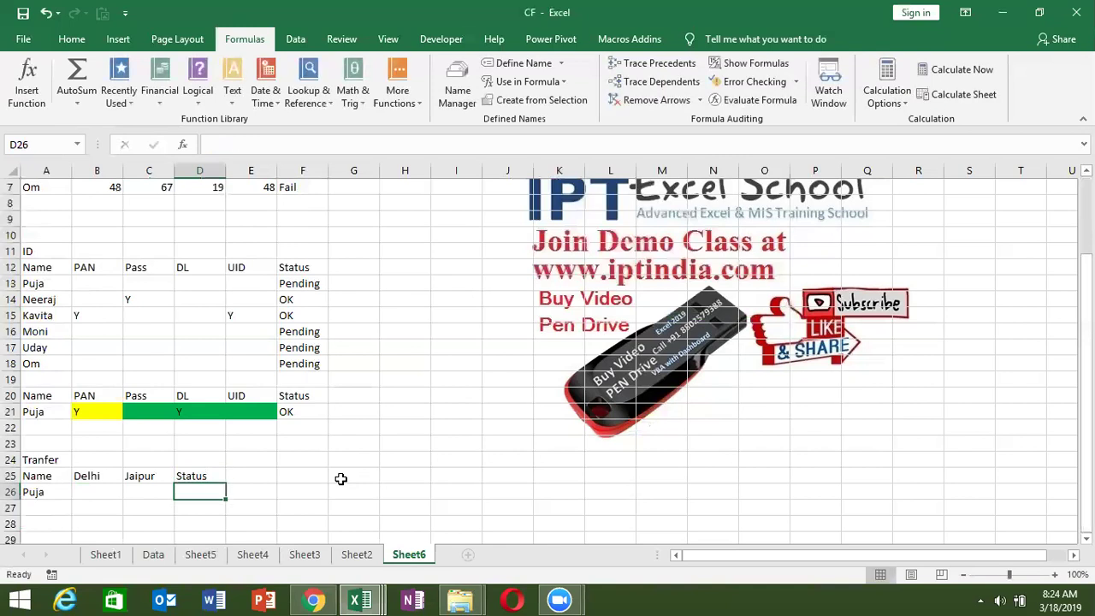
Enter Y under Delhi and Jaipur for Puja, then clear both entries
key(Left)
key(Left)
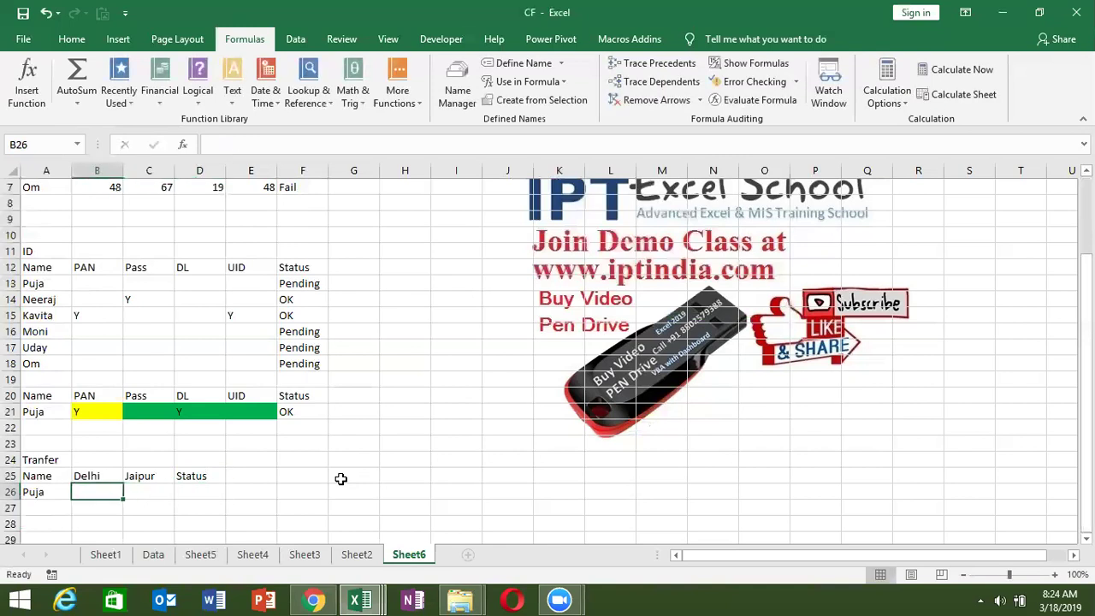
text(Y)
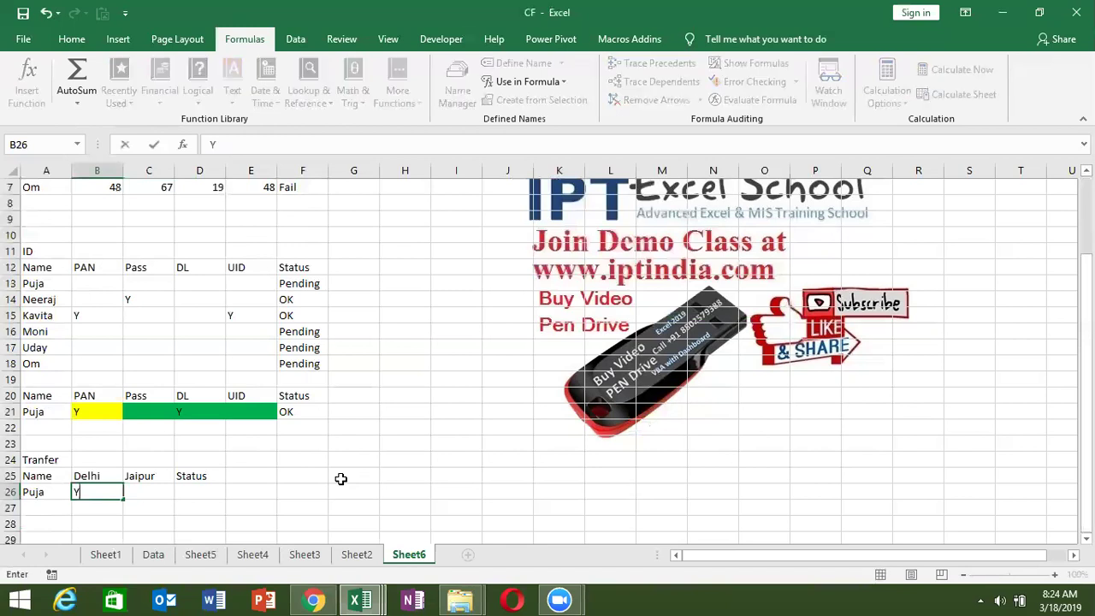
key(Tab)
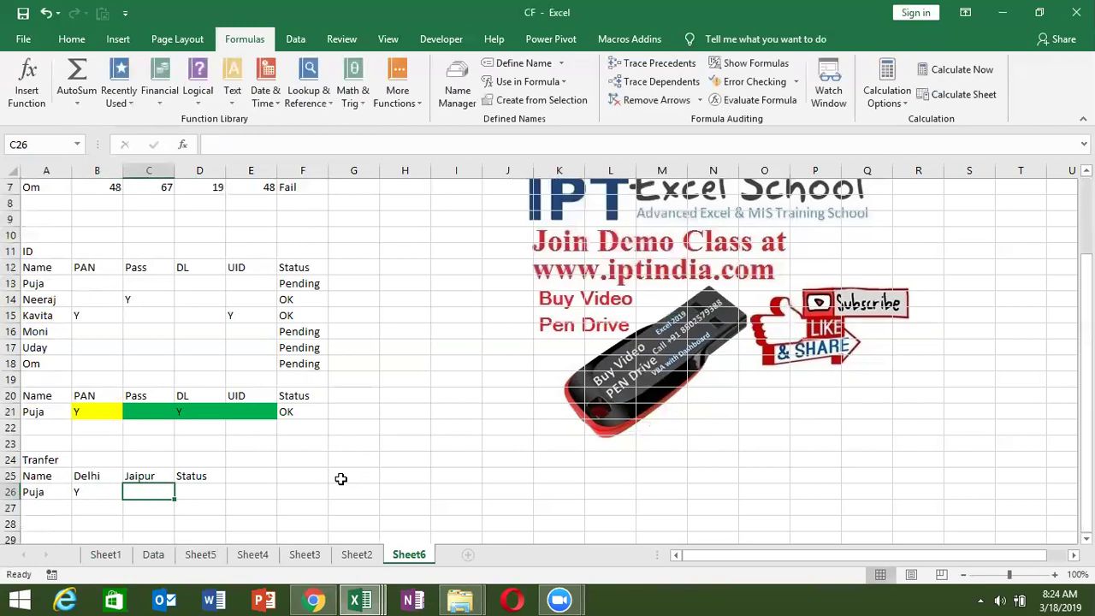
text(Y)
key(Return)
key(Up)
key(shift+Right)
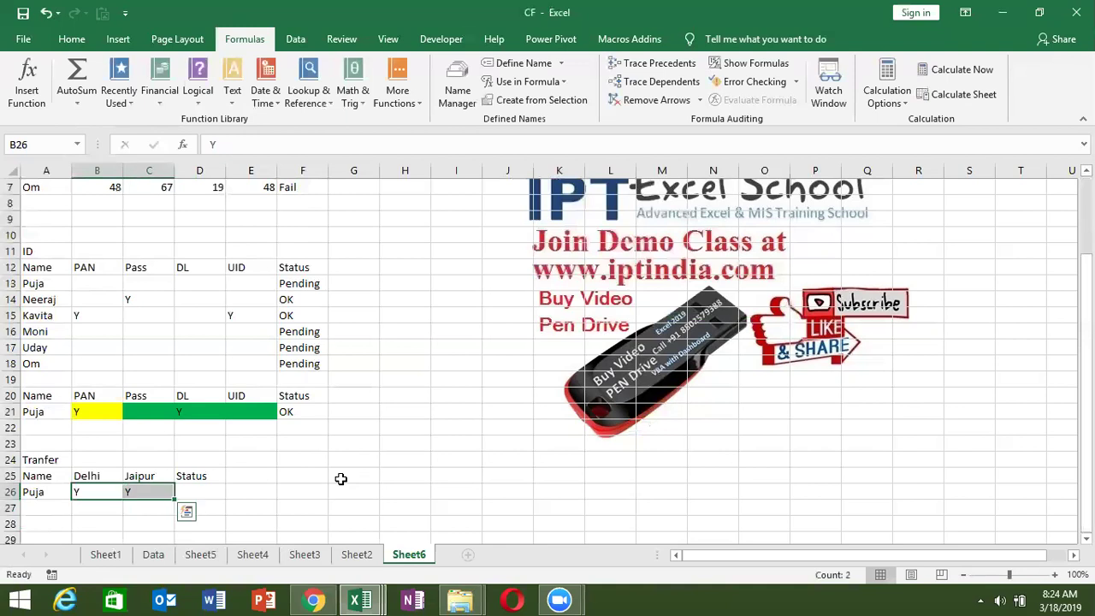
key(Delete)
Enter =XOR(B26="y",C26="y") as the Status formula in D26
key(Right)
key(Right)
text(=)
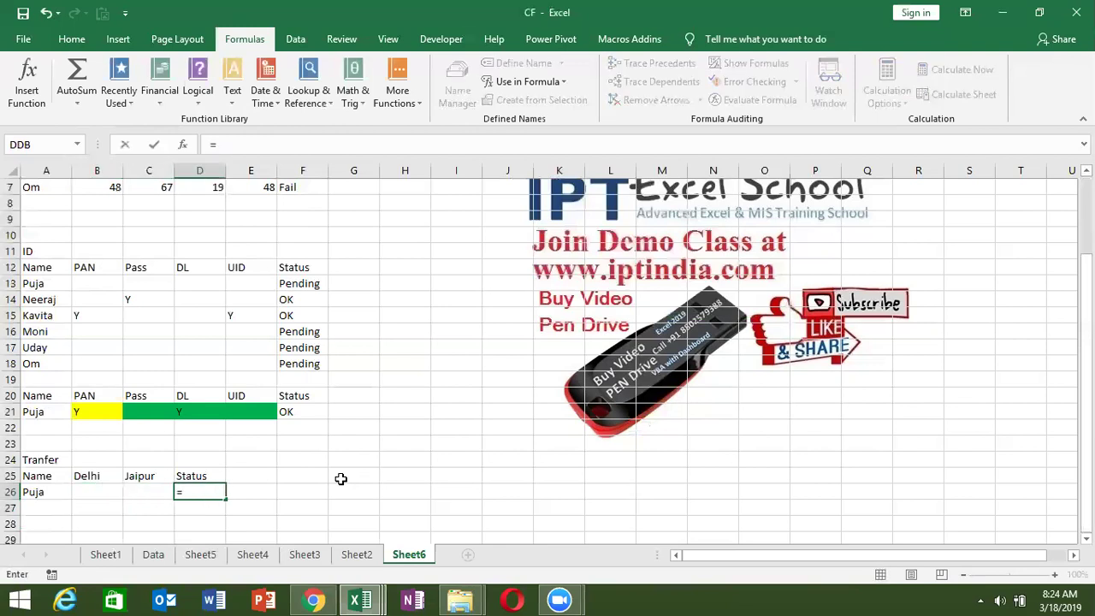
text(xor)
key(Tab)
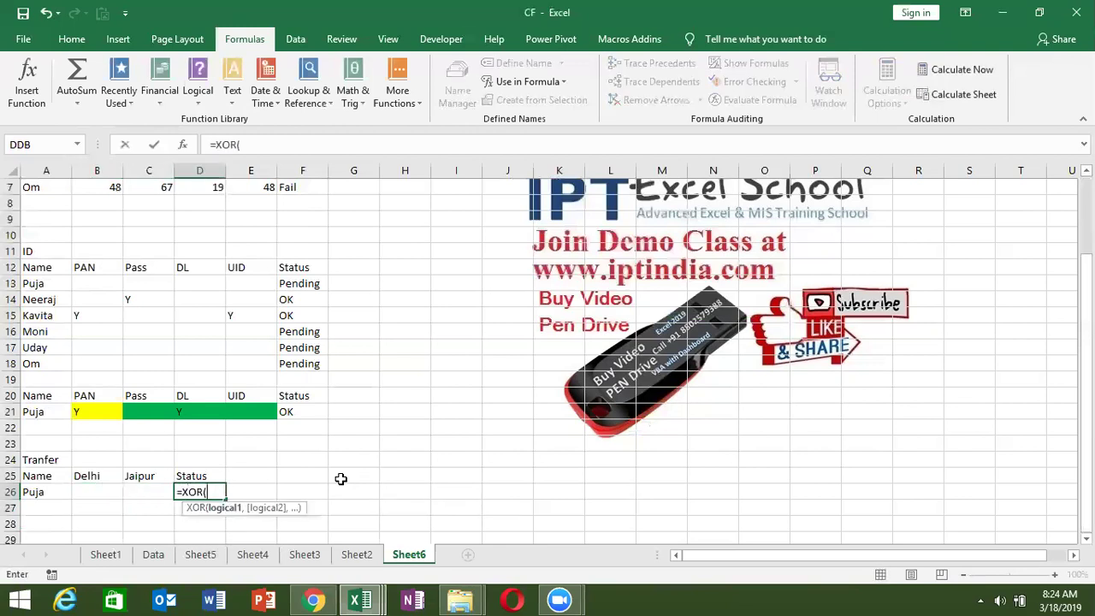
click(86, 497)
text(="y)
key(Return)
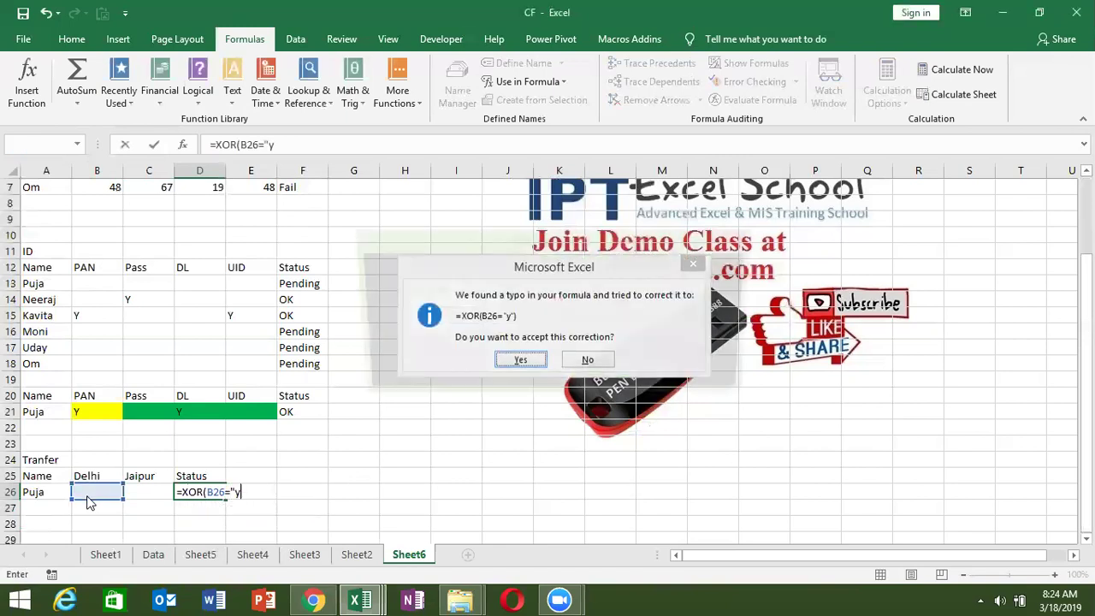
key(Escape)
key(Return)
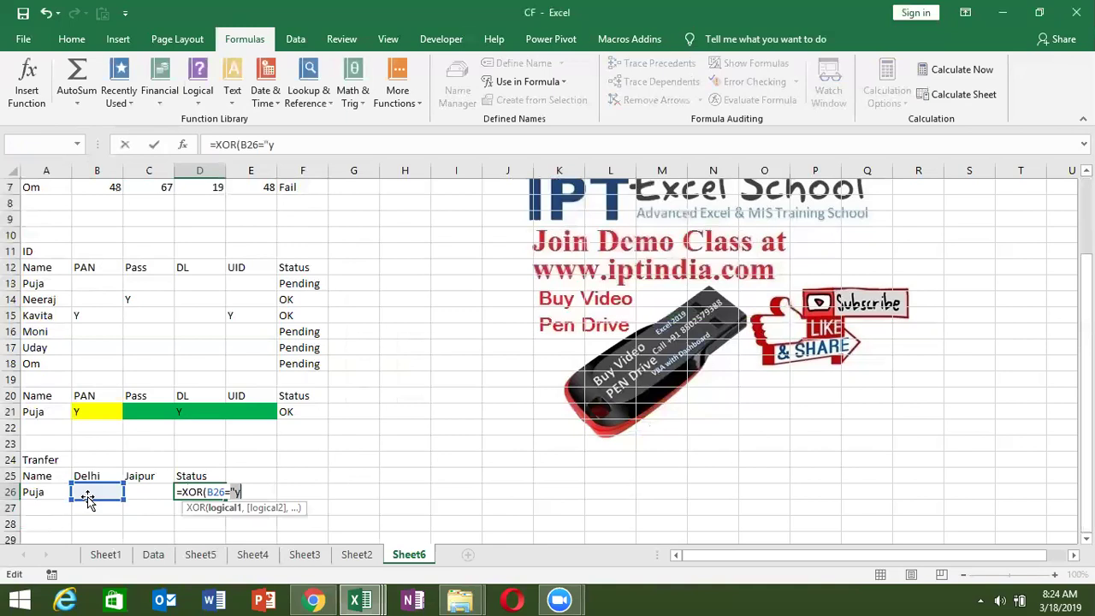
key(Right)
text(,)
click(139, 492)
text(="y"))
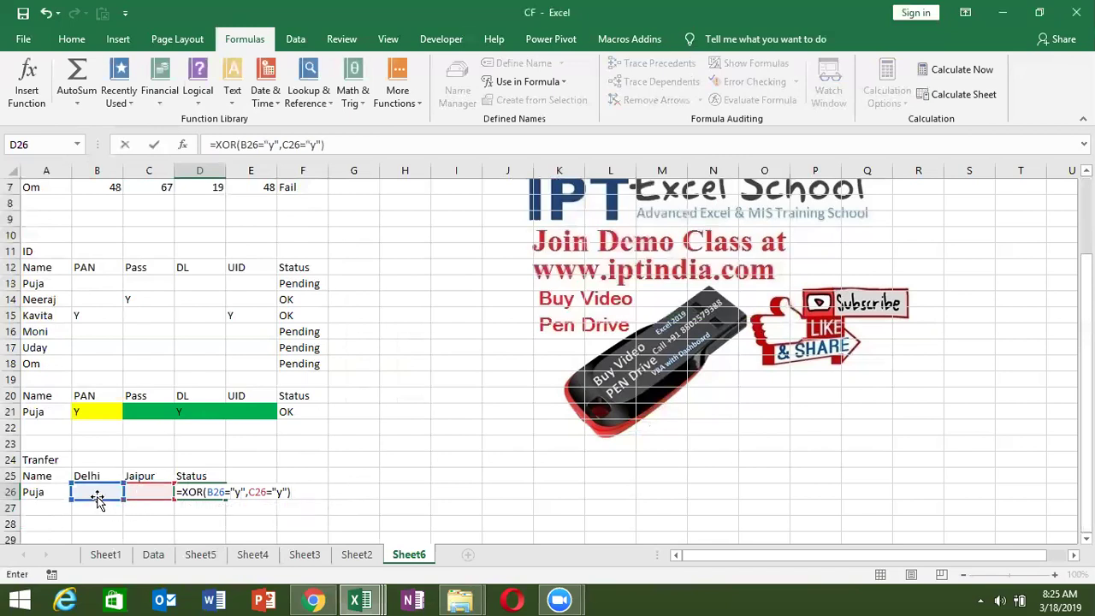
key(Return)
Test the XOR by entering and clearing Y in B26, then marking Y in C26
key(Up)
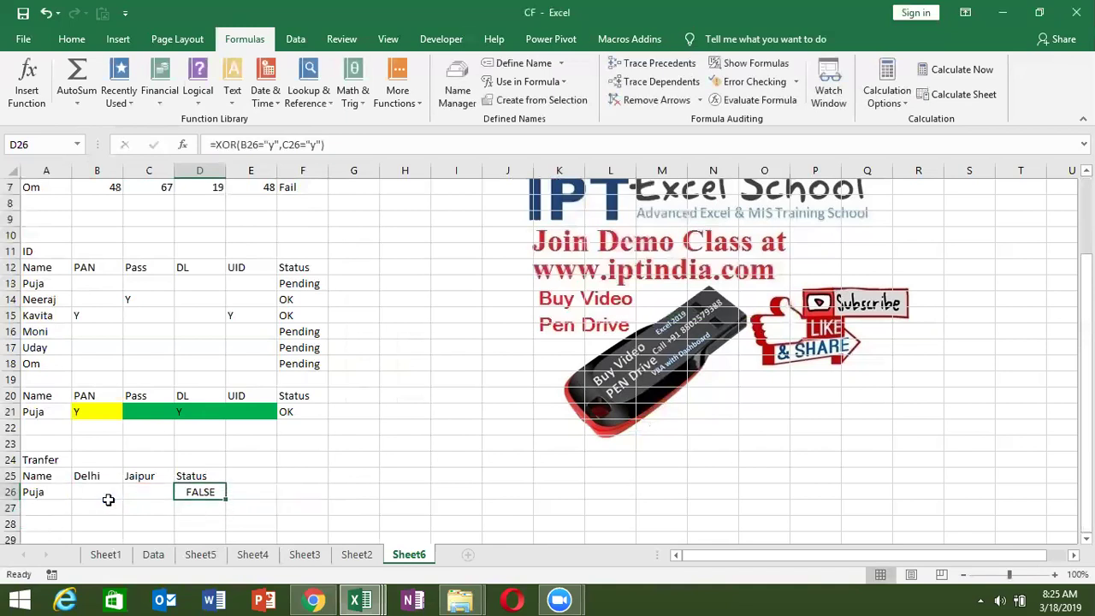
key(Left)
key(Left)
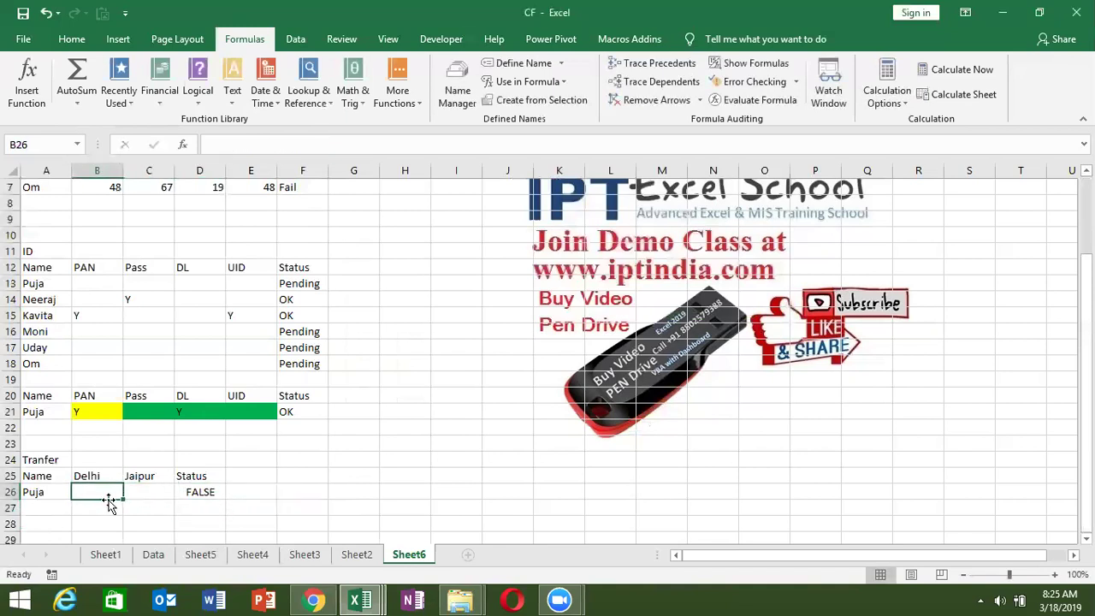
text(Y)
key(Return)
key(Up)
key(Delete)
key(Right)
text(Y)
key(Return)
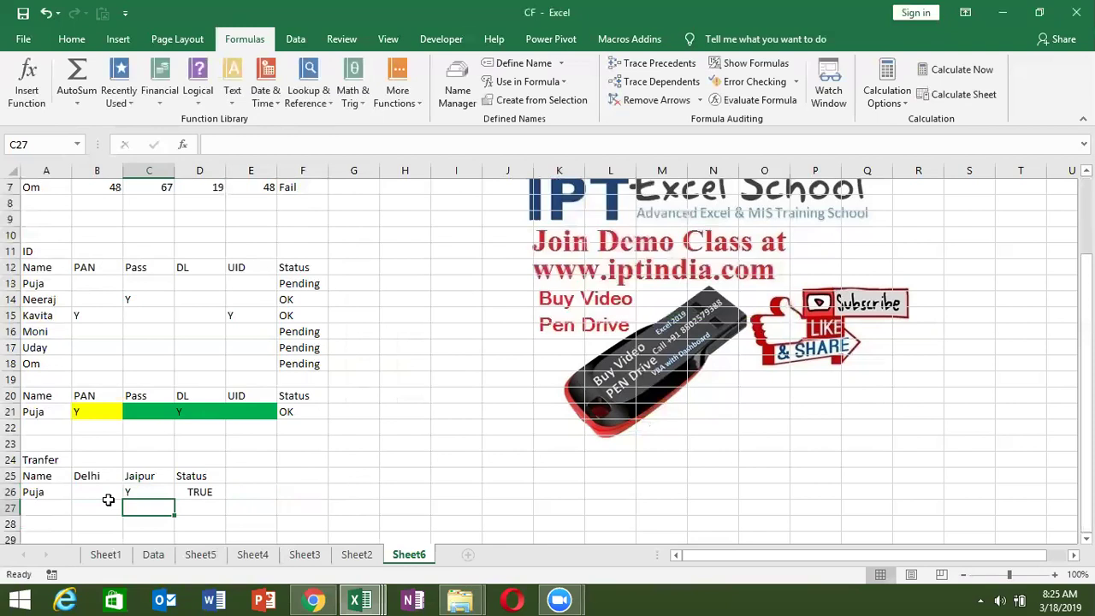
Mark Y in B26 so both cities are set, then clear it and recheck D26
key(Up)
key(Left)
text(Y)
key(Return)
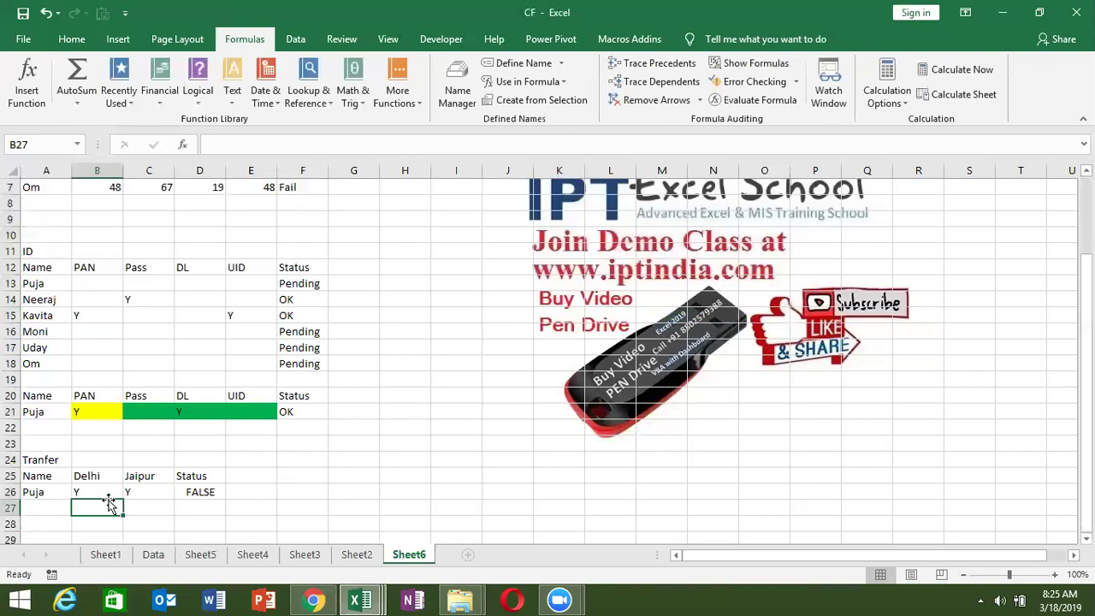
key(Up)
key(Delete)
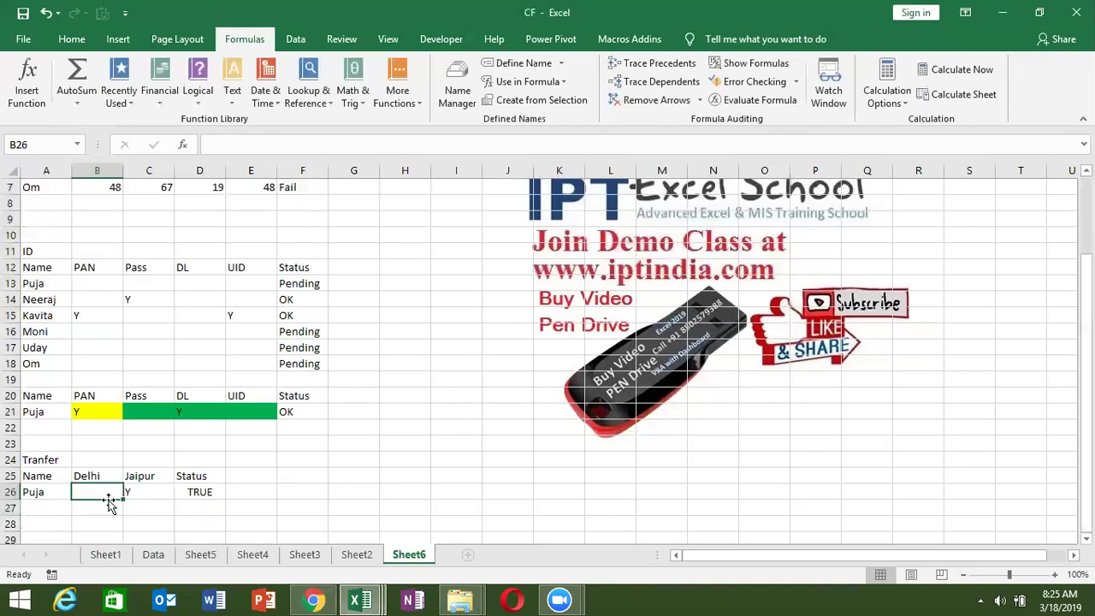
key(Right)
key(Right)
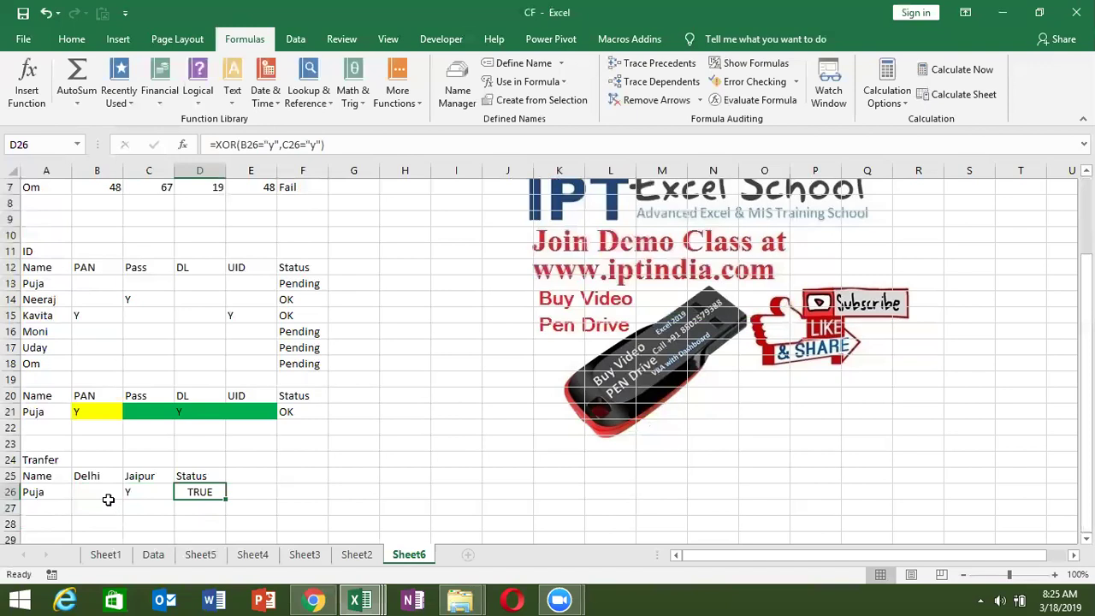
key(Up)
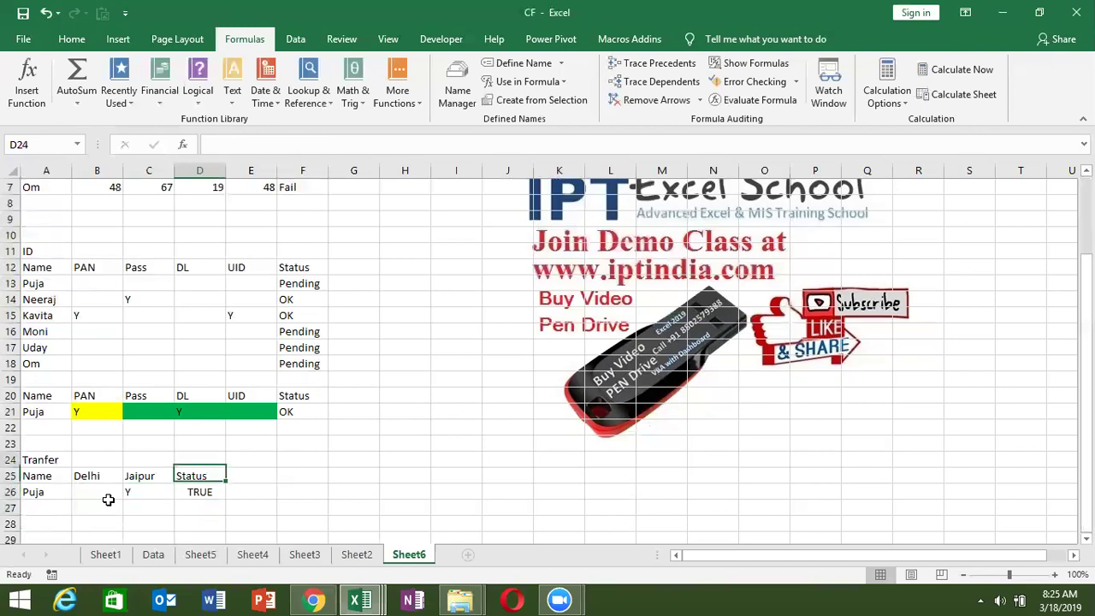
key(Up)
key(Up)
key(Up)
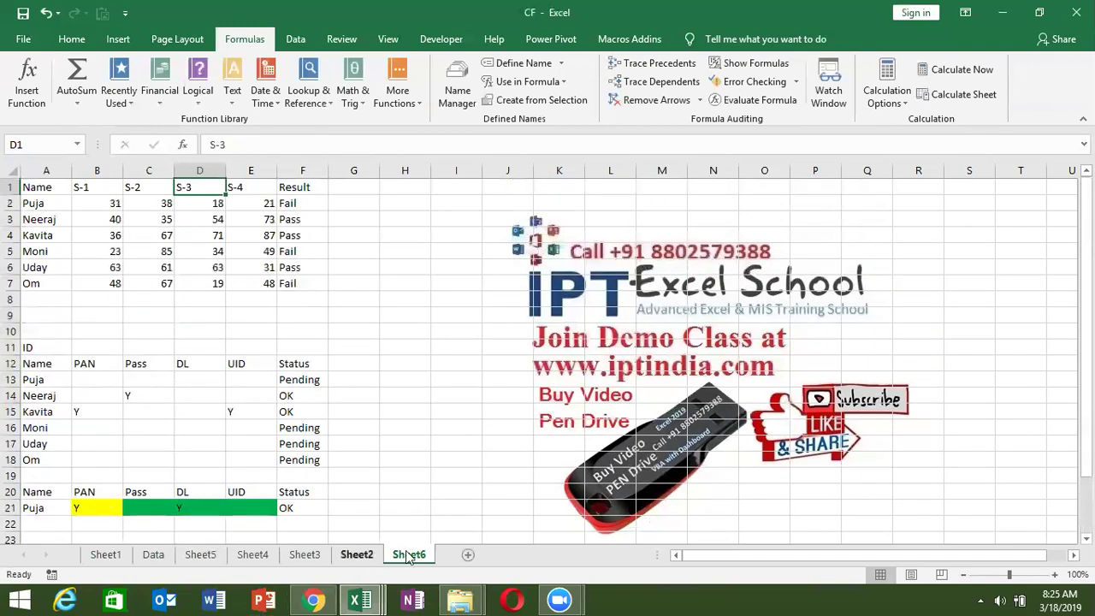
Add a new blank worksheet, Sheet7, after Sheet6
click(370, 556)
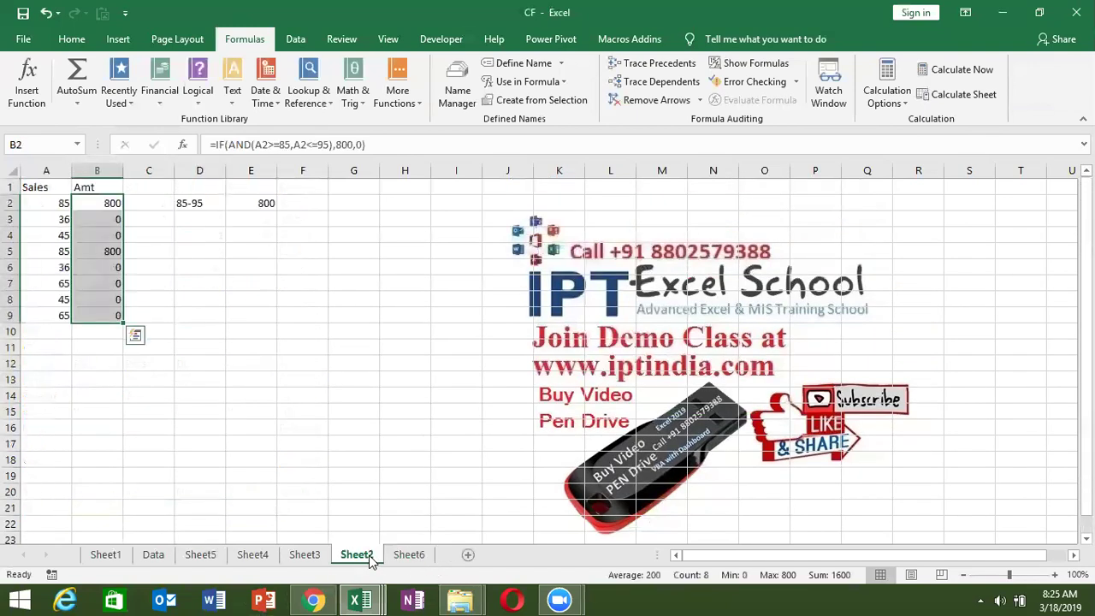
click(418, 556)
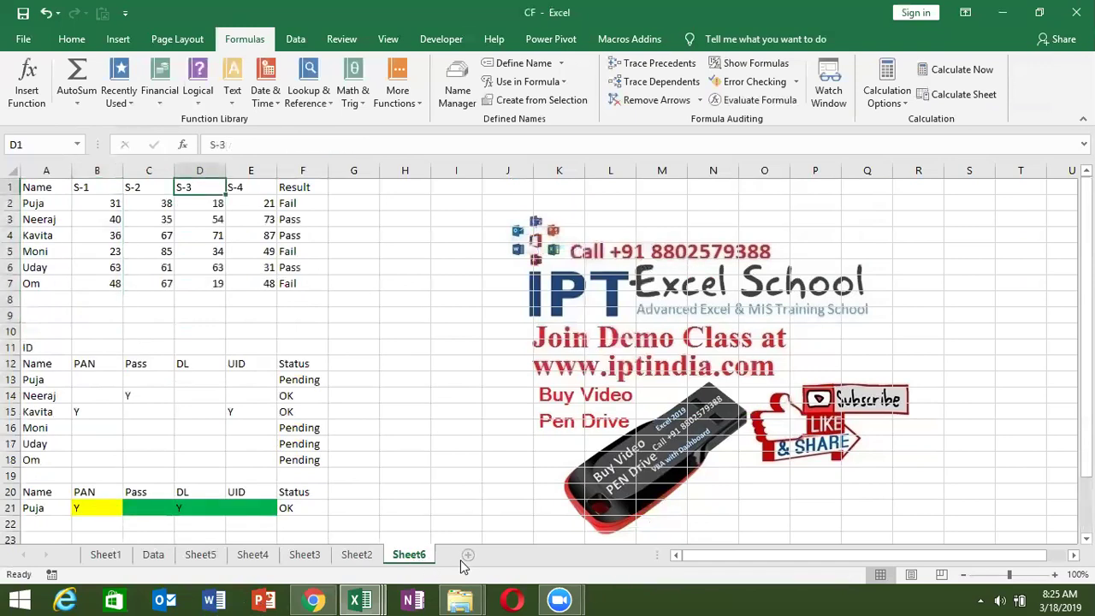
click(491, 554)
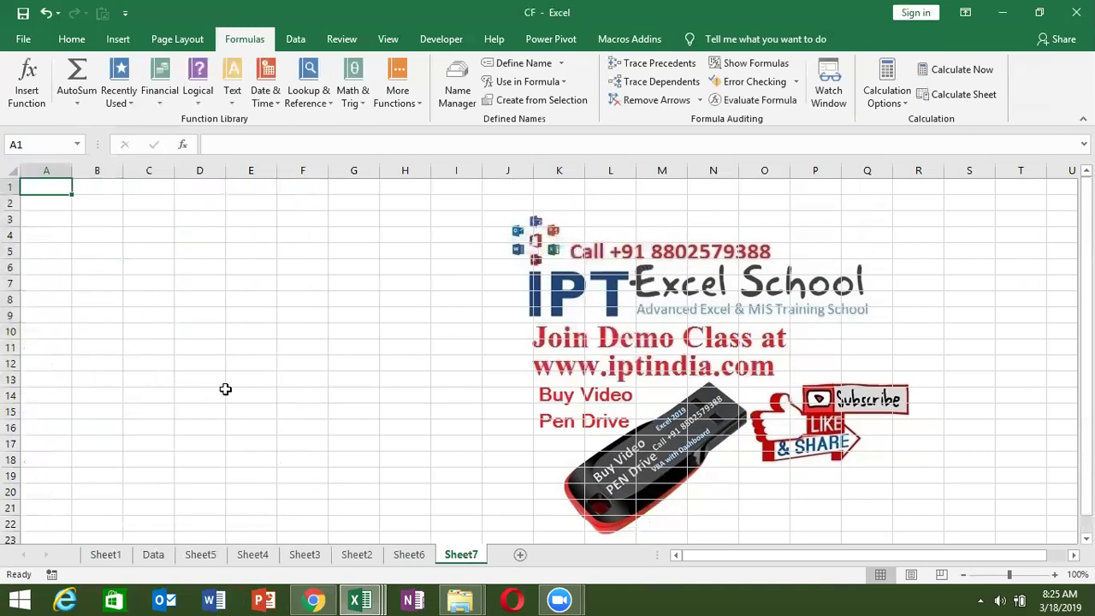
Enter a Name header in A1 and fill eight names from Puja to Omni down to A9
text(Name)
key(Return)
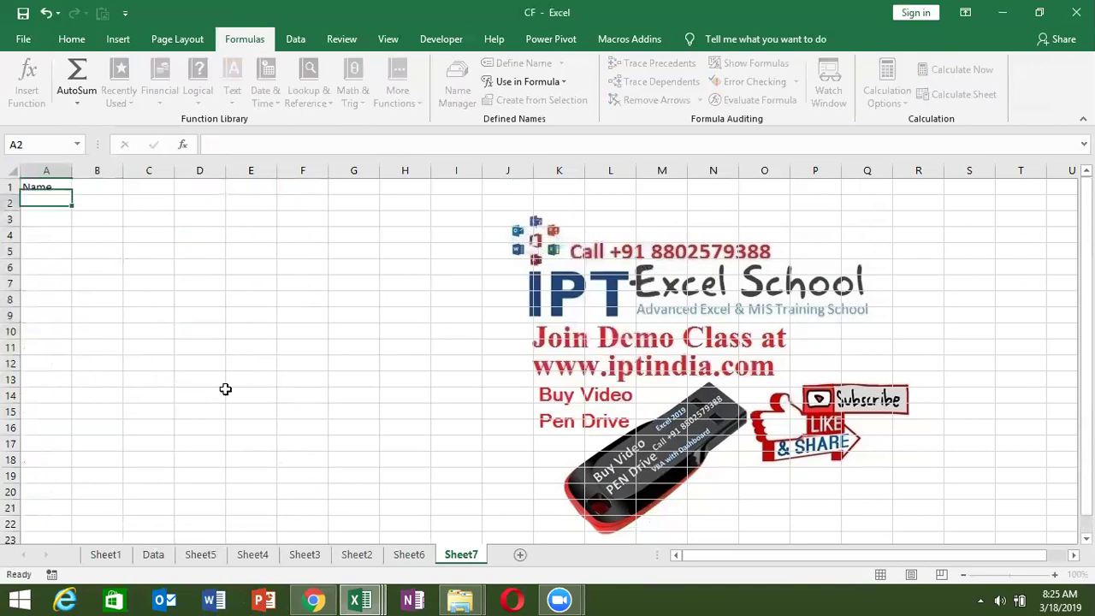
text(Puja)
key(ctrl+Return)
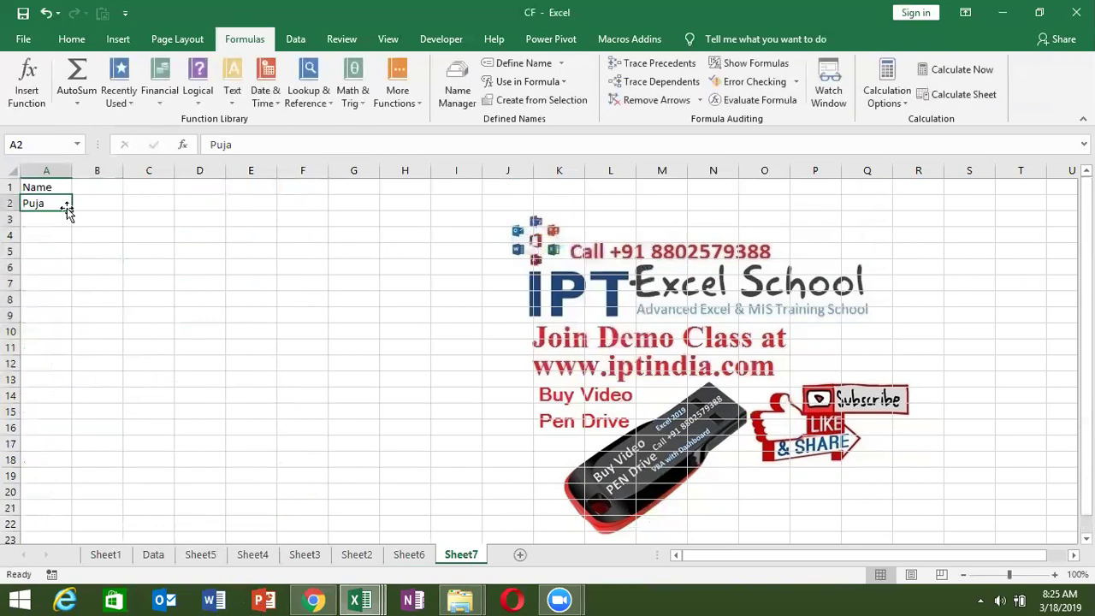
drag(73, 210, 60, 325)
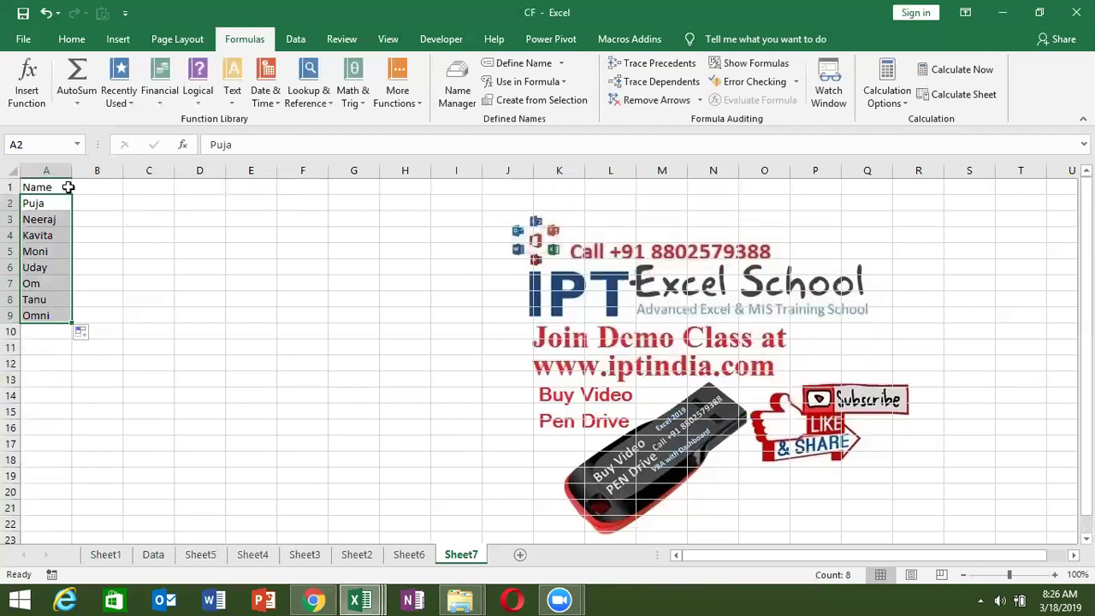
Enter Puja in C2 as the name to look up
click(147, 203)
text(Puja)
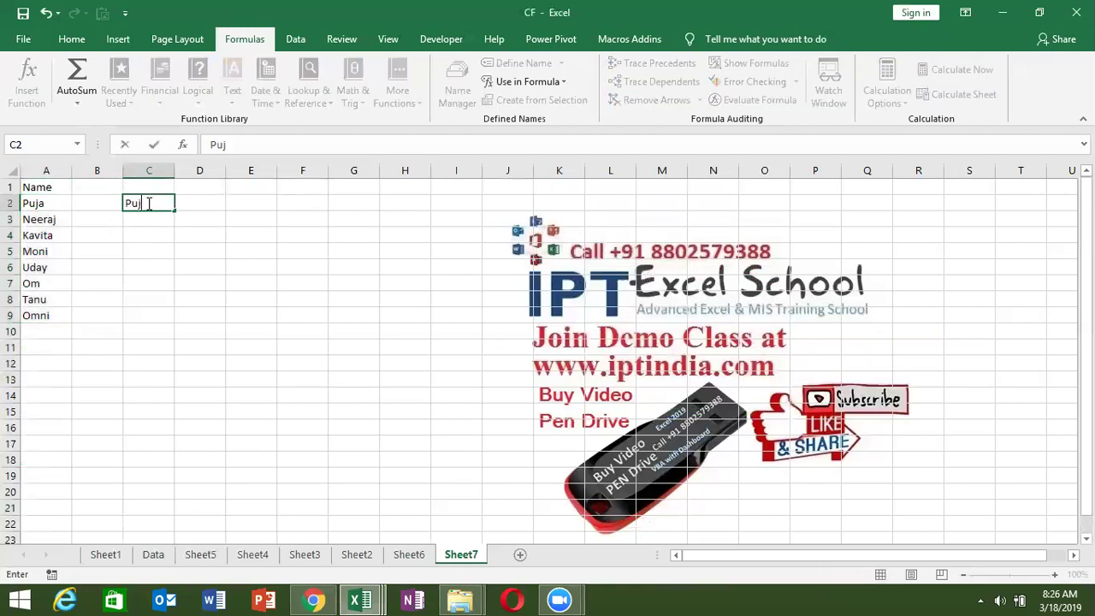
key(Tab)
key(Up)
key(Down)
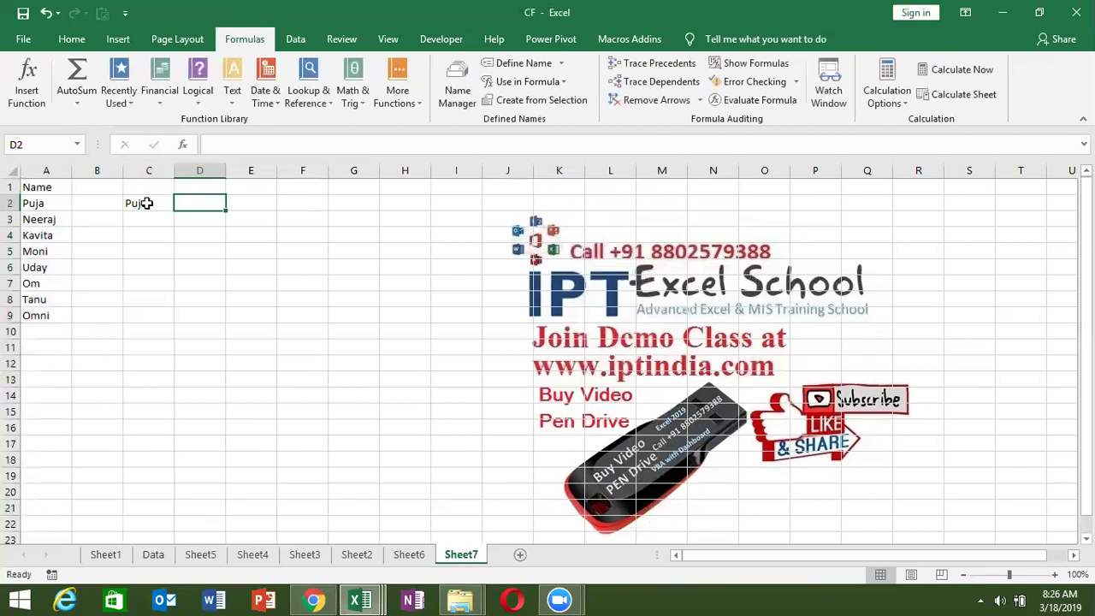
key(Left)
key(ctrl+Left)
Start an =IF( formula in D2 referencing A2:A9, then discard the unfinished attempt
key(ctrl+shift+Down)
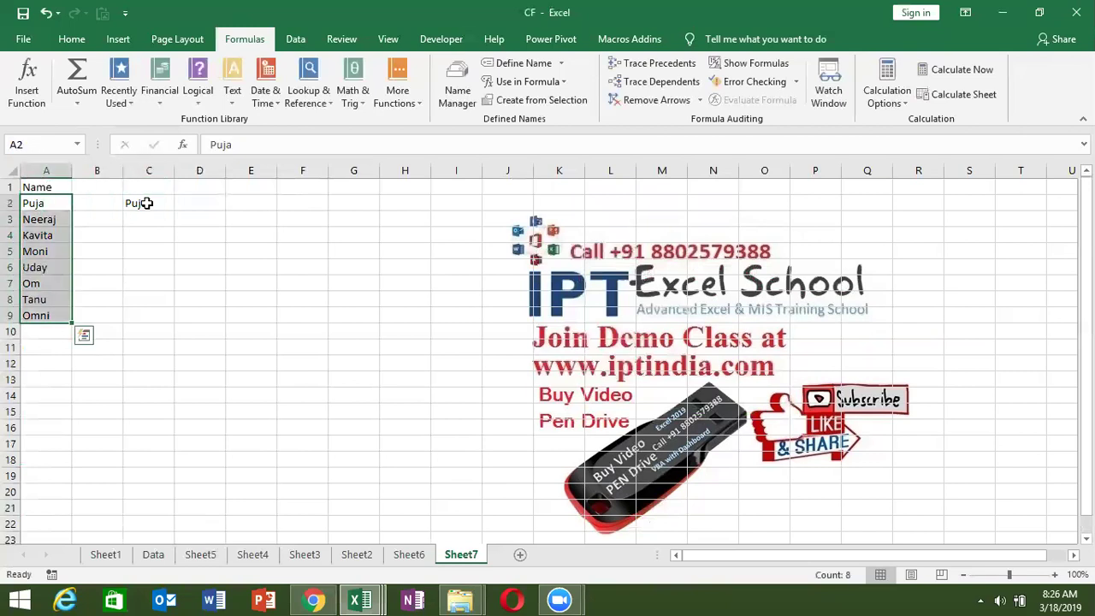
key(Down)
key(Down)
key(Down)
key(Down)
key(Up)
key(Up)
key(Up)
key(Up)
key(Up)
key(Right)
key(Right)
key(Right)
key(Down)
text(=IF()
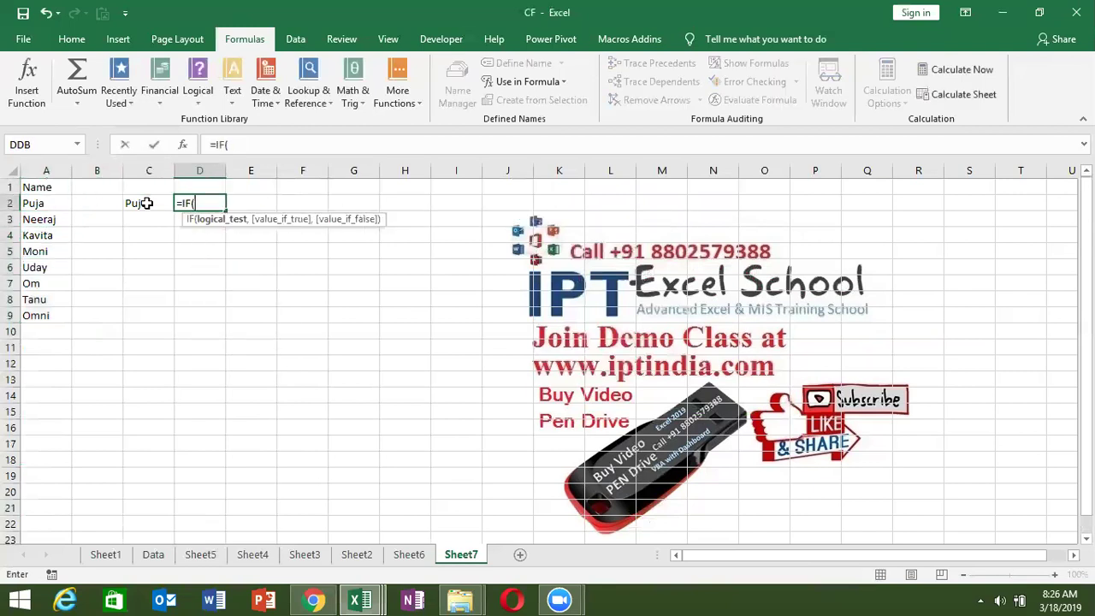
click(65, 202)
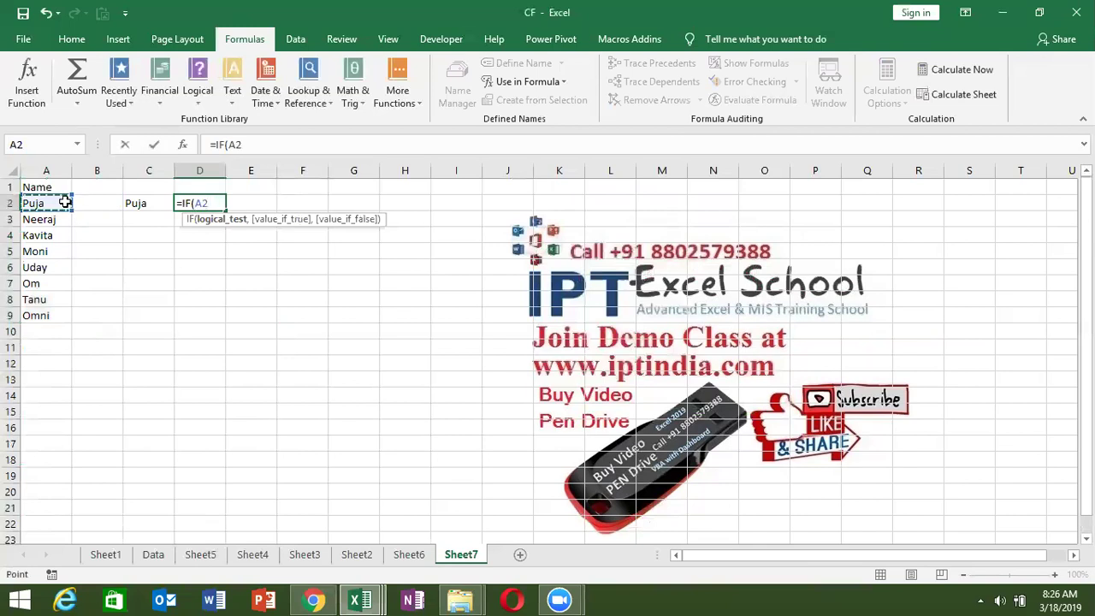
key(ctrl+shift+Down)
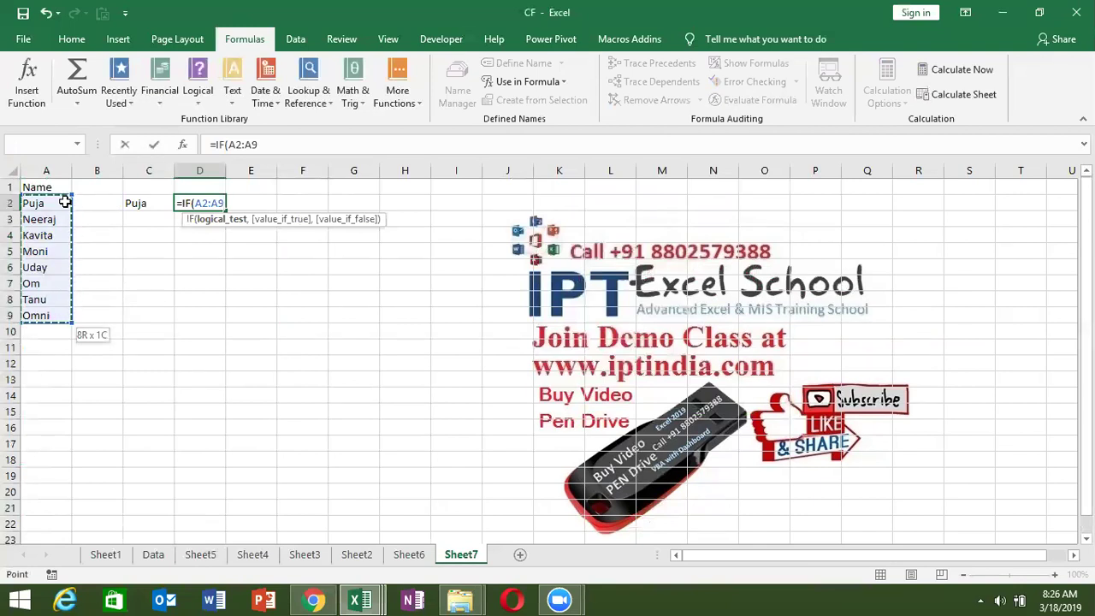
key(Escape)
Enter =IF(COUNTIF(A2:A9,C2)>0,"OK","Pending") in D2 so it shows OK for Puja
text(=)
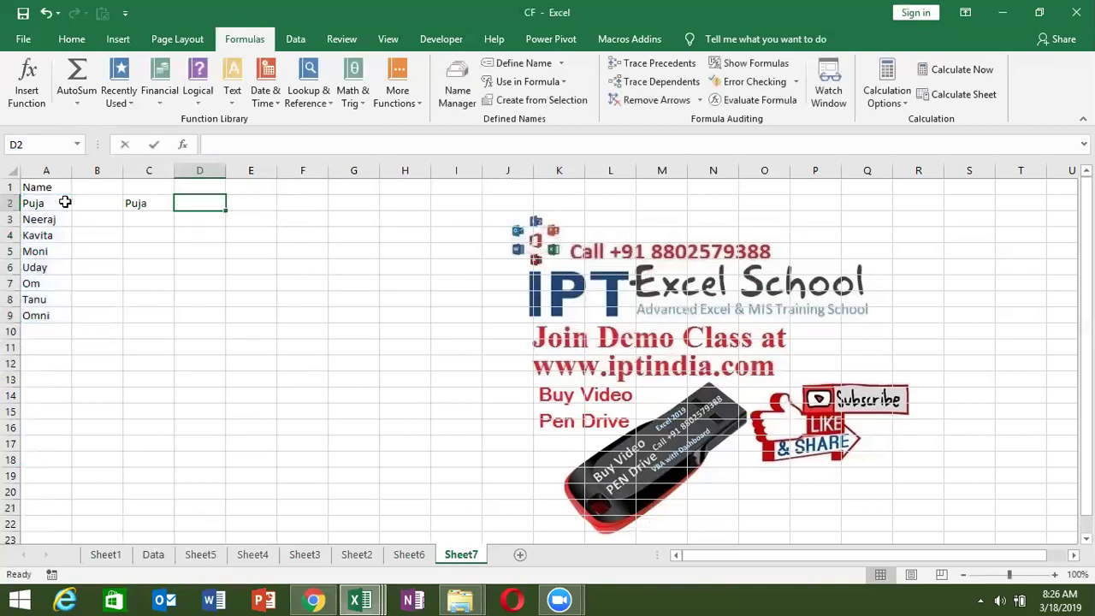
text(if)
key(Tab)
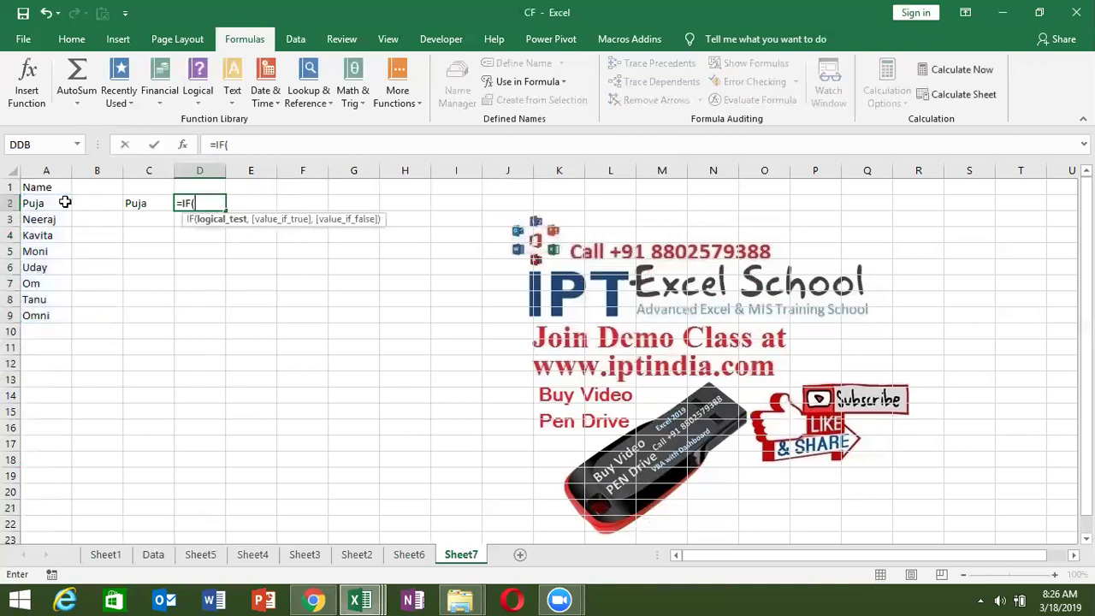
text(cou)
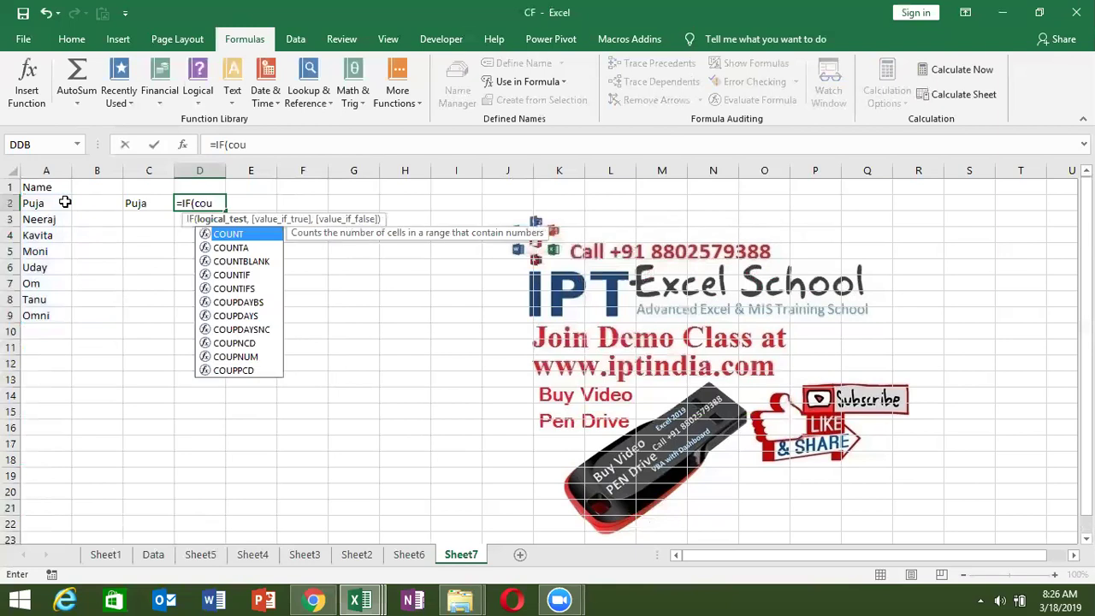
key(Down)
key(Down)
key(Down)
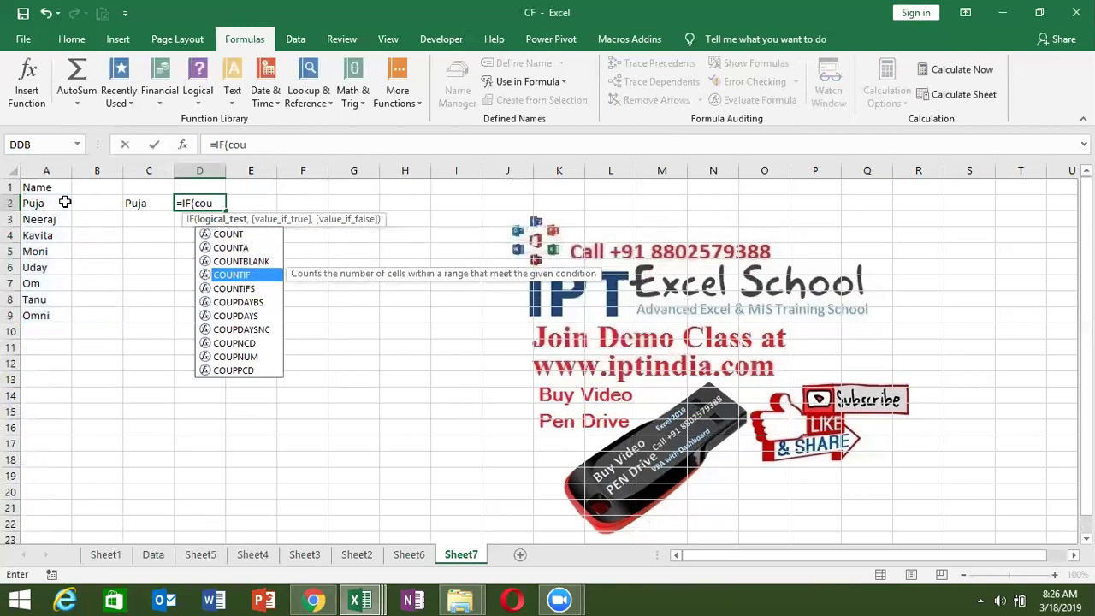
key(Tab)
click(33, 203)
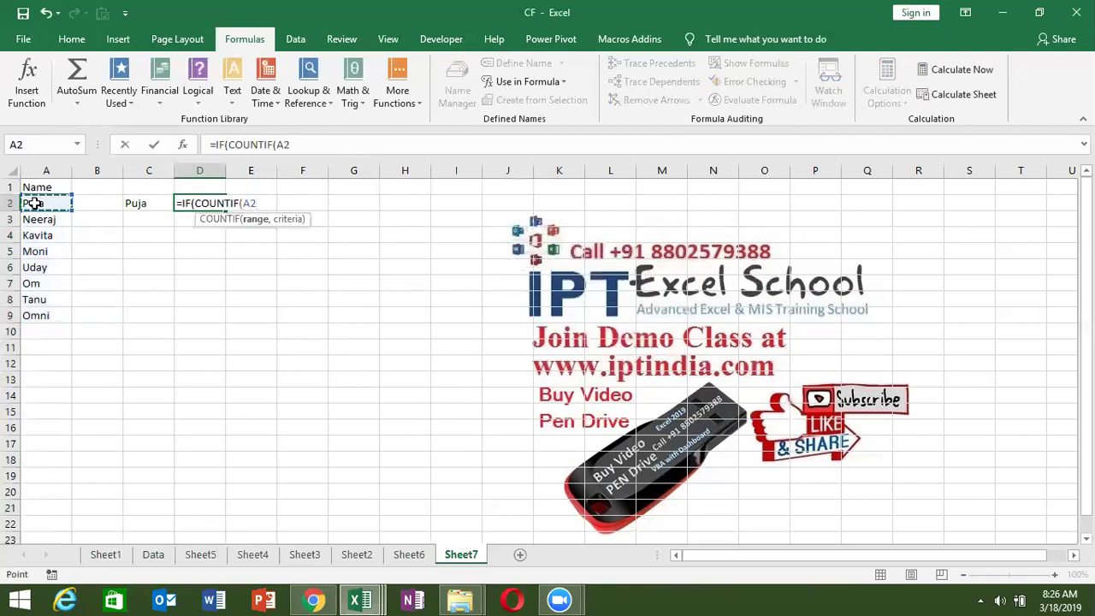
key(ctrl+shift+Down)
text(:A9,)
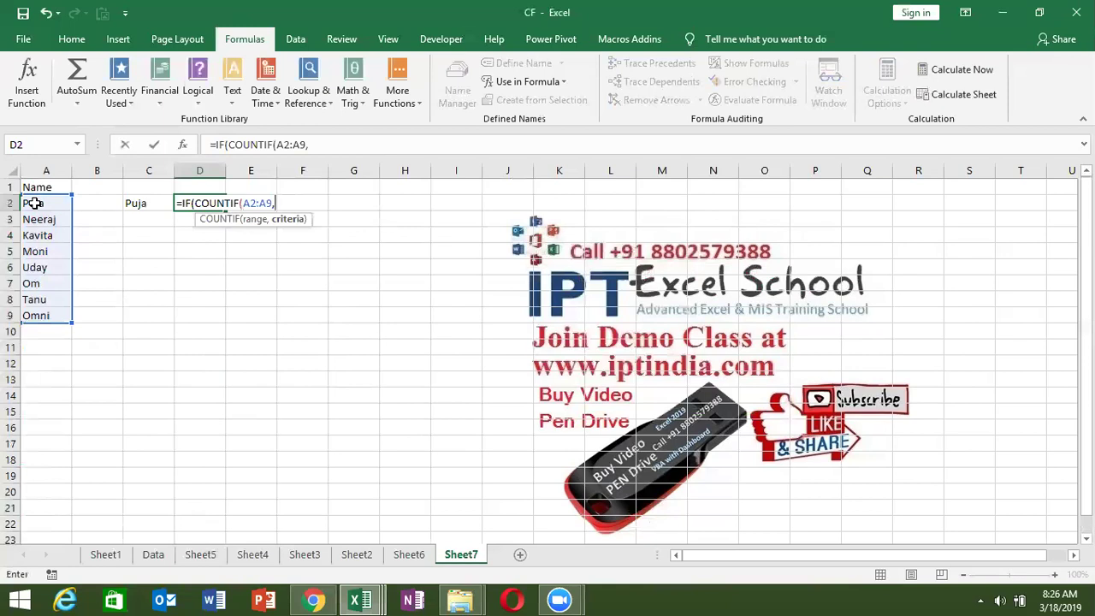
click(129, 204)
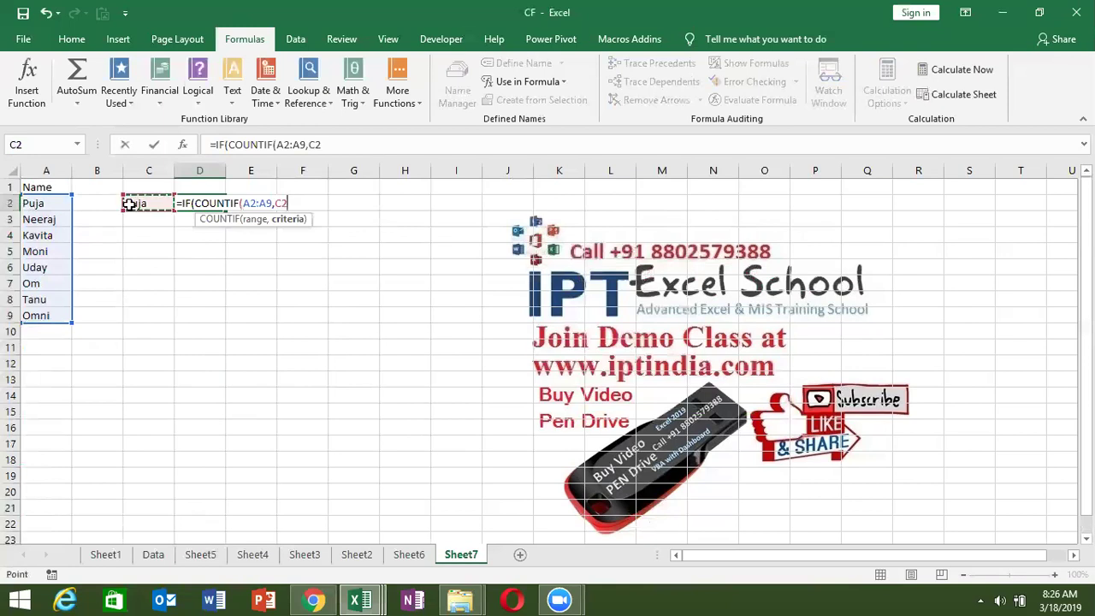
text())
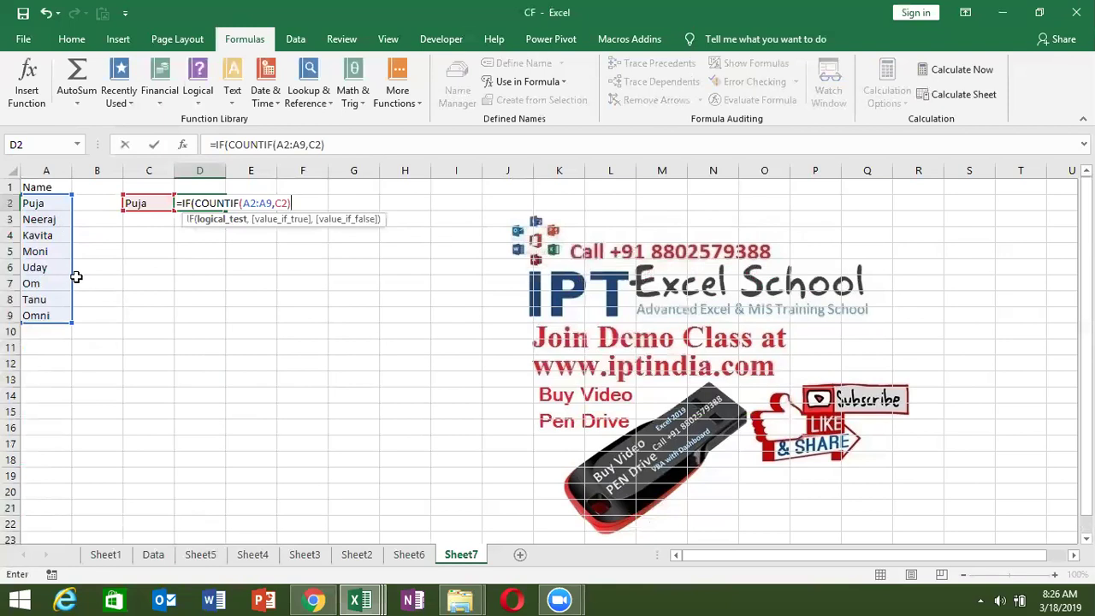
text(>0,)
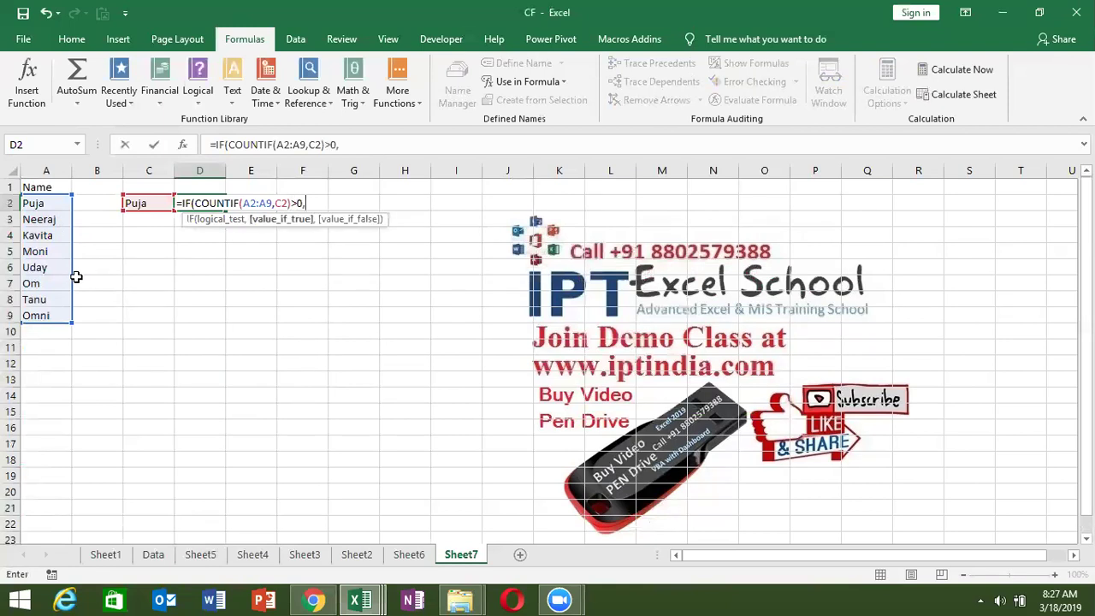
text("OK","Pe)
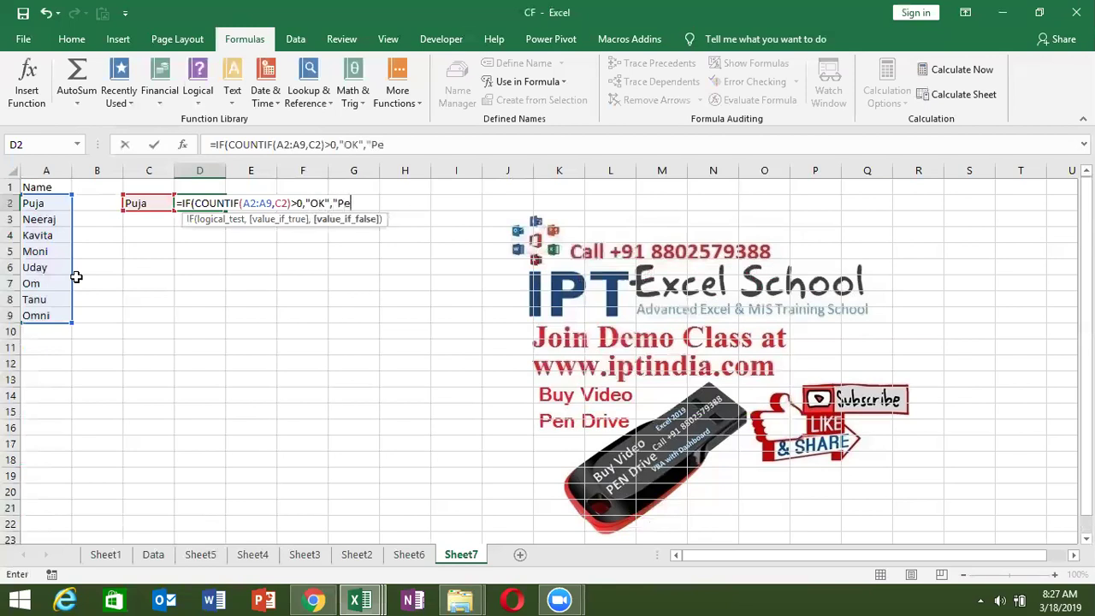
text(nding"))
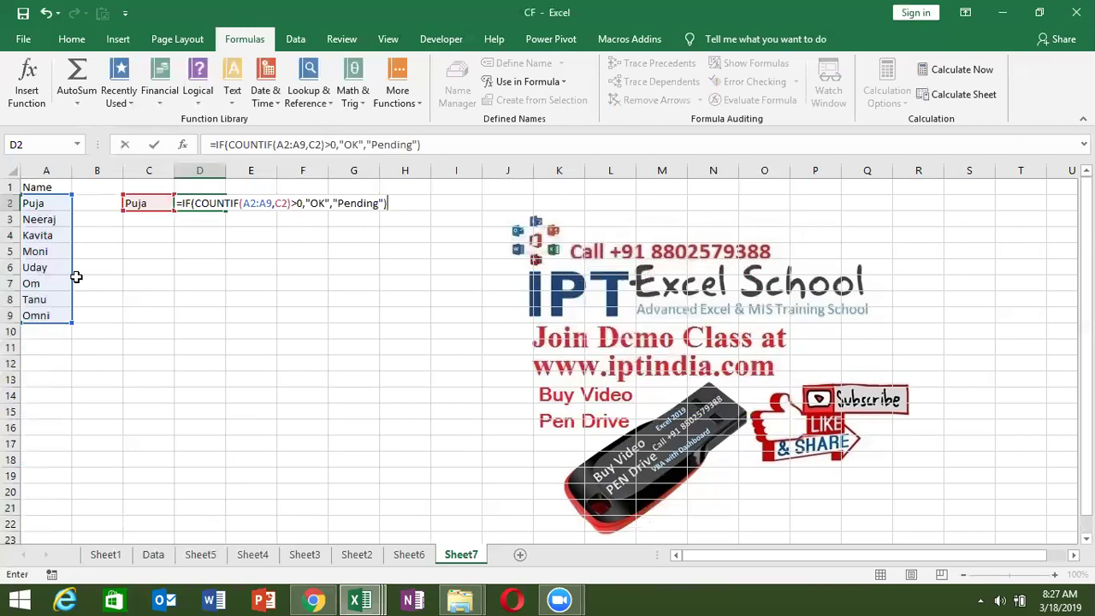
key(Return)
key(Up)
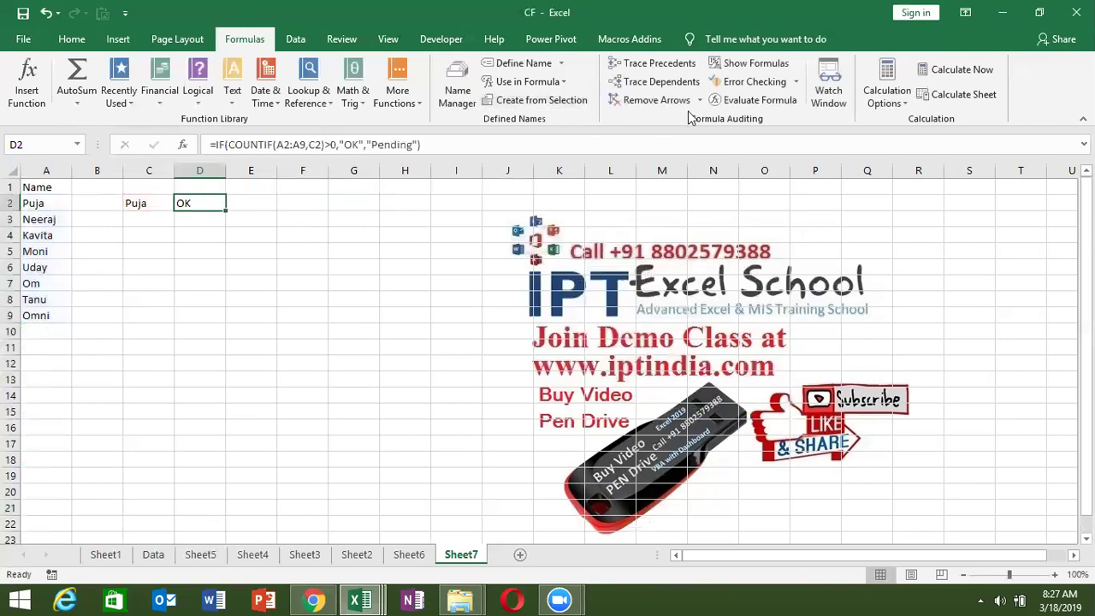
click(721, 98)
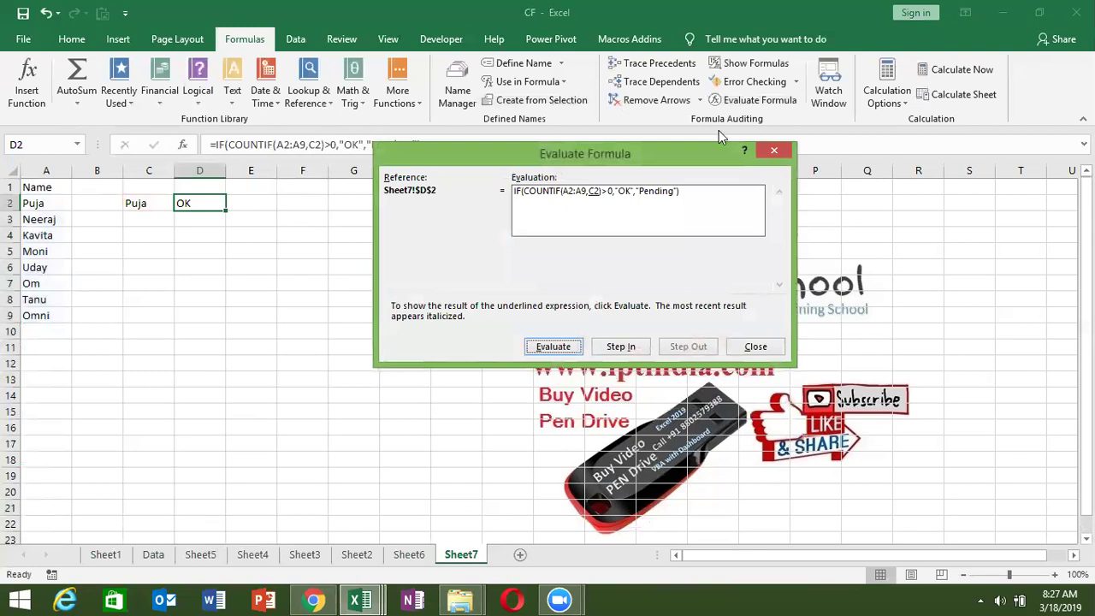
click(565, 347)
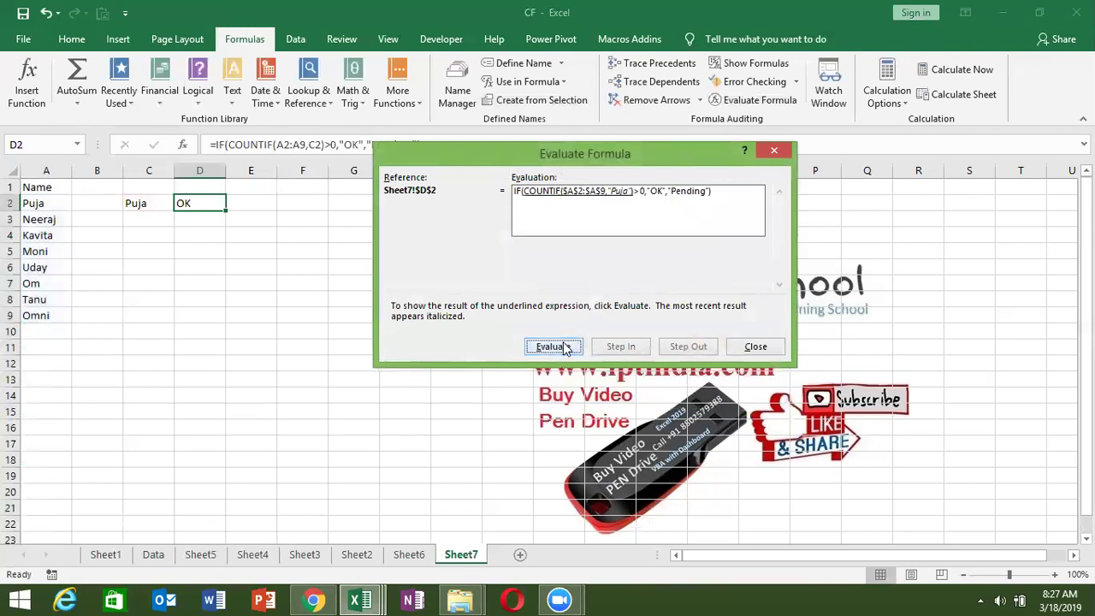
click(565, 348)
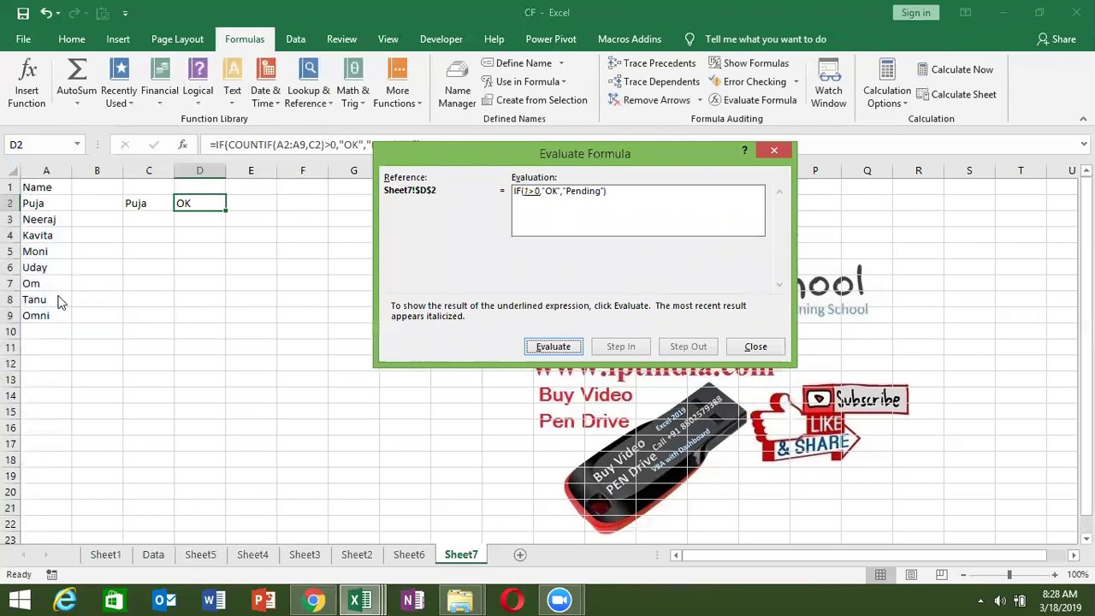
click(565, 349)
click(564, 349)
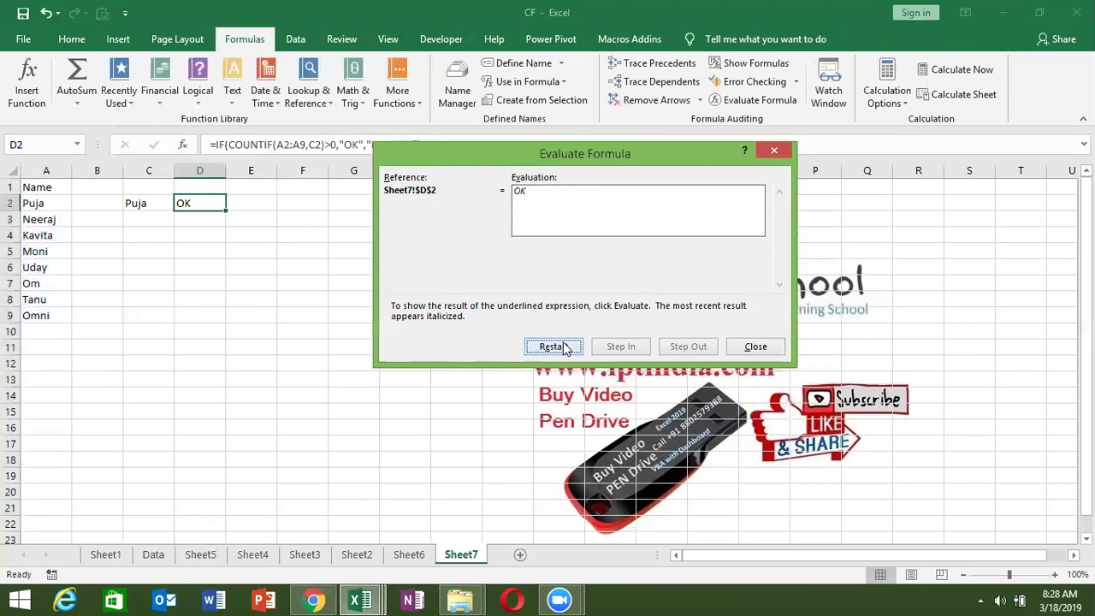
click(771, 348)
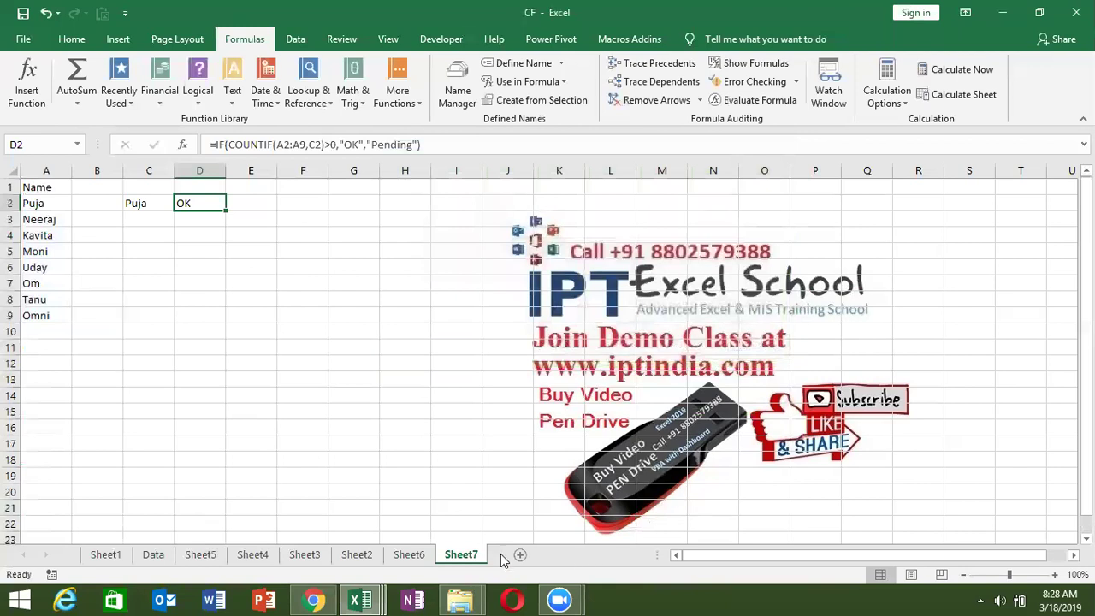
On Sheet6, enter =COUNTIF(B2:E2,">=30") in G2
click(409, 555)
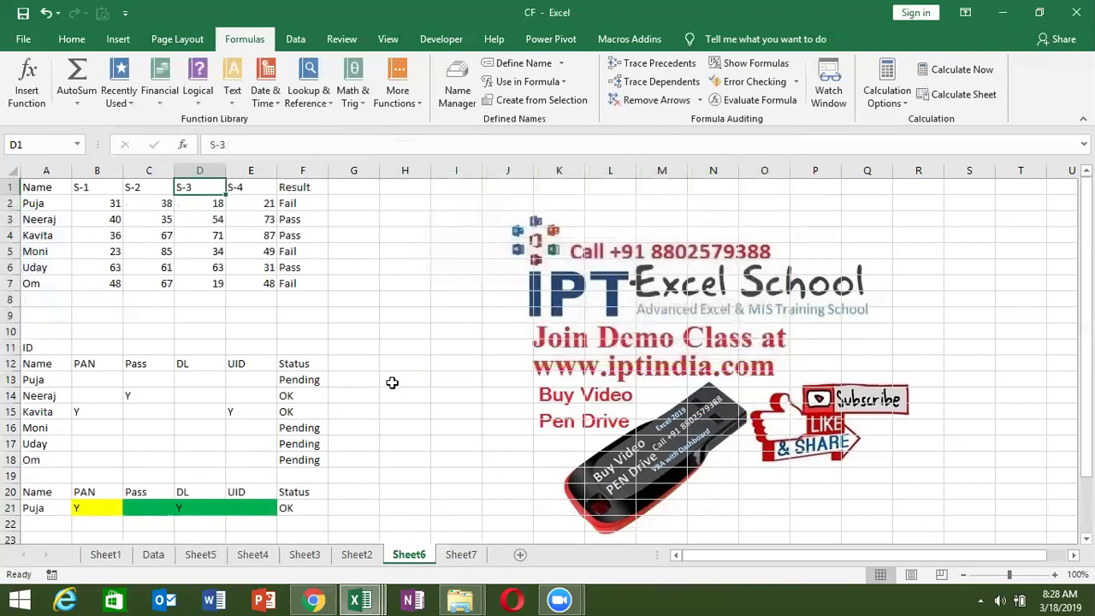
click(286, 208)
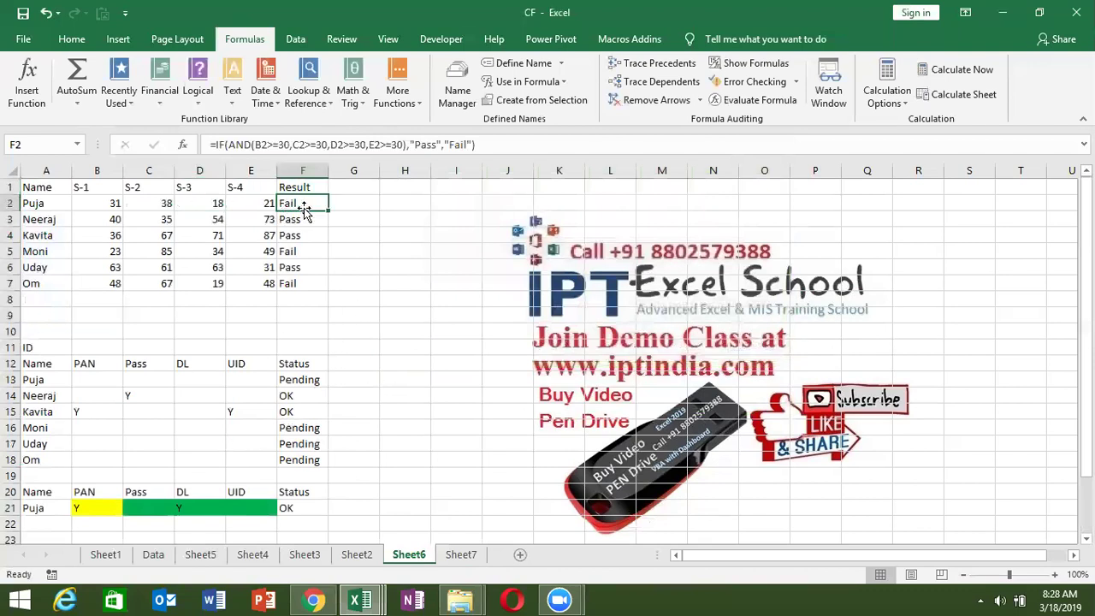
click(338, 205)
text(=cou)
key(Down)
key(Down)
key(Down)
key(Tab)
key(Left)
key(Left)
key(shift+Left)
key(shift+Left)
key(shift+Left)
key(shift+Left)
key(shift+Right)
text(,">)
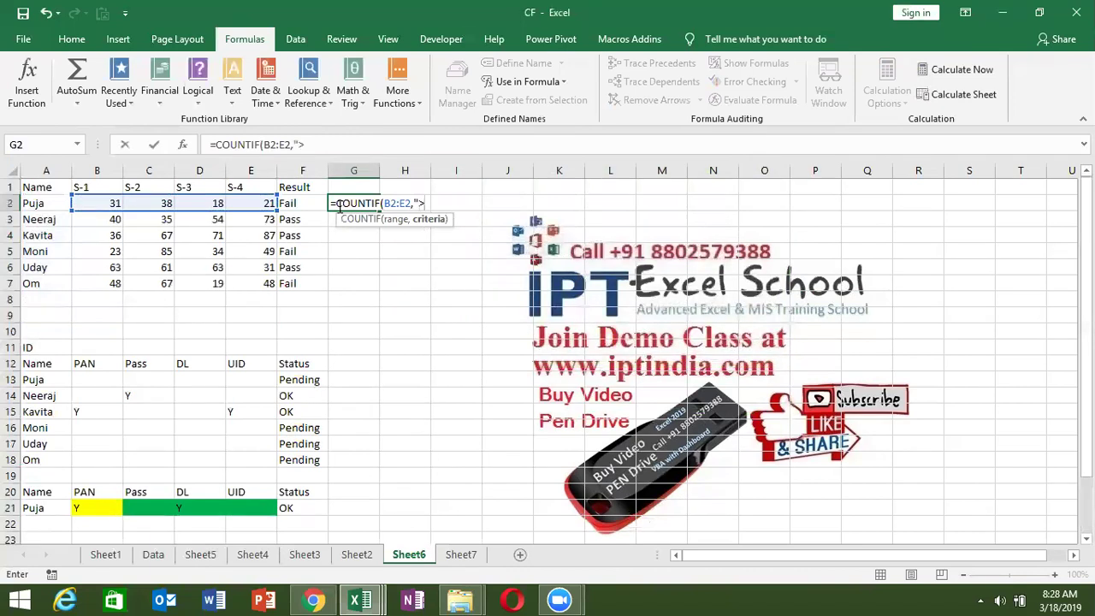
text(=3.)
key(BackSpace)
text(0")
text())
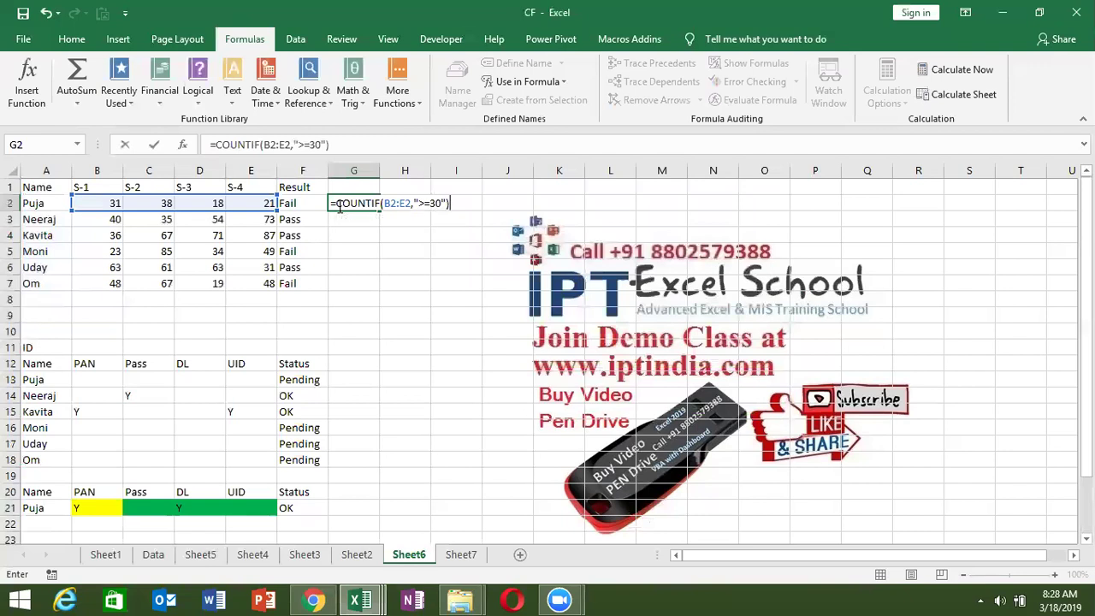
key(ctrl+Return)
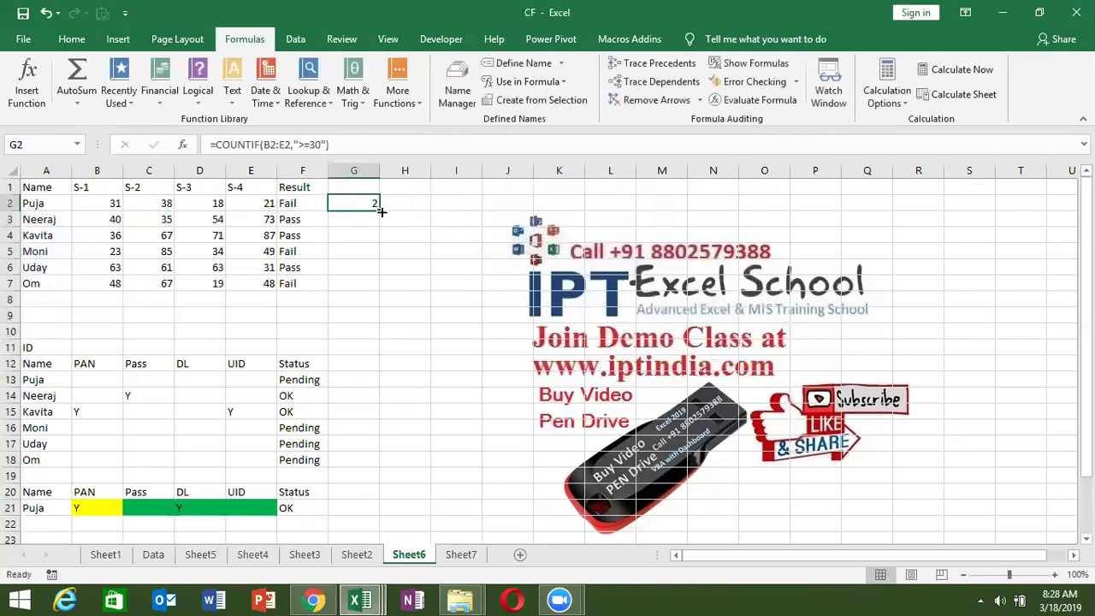
Wrap G2's count in =IF(...=4,"Pass","Fail") so it shows Fail for Puja
click(215, 144)
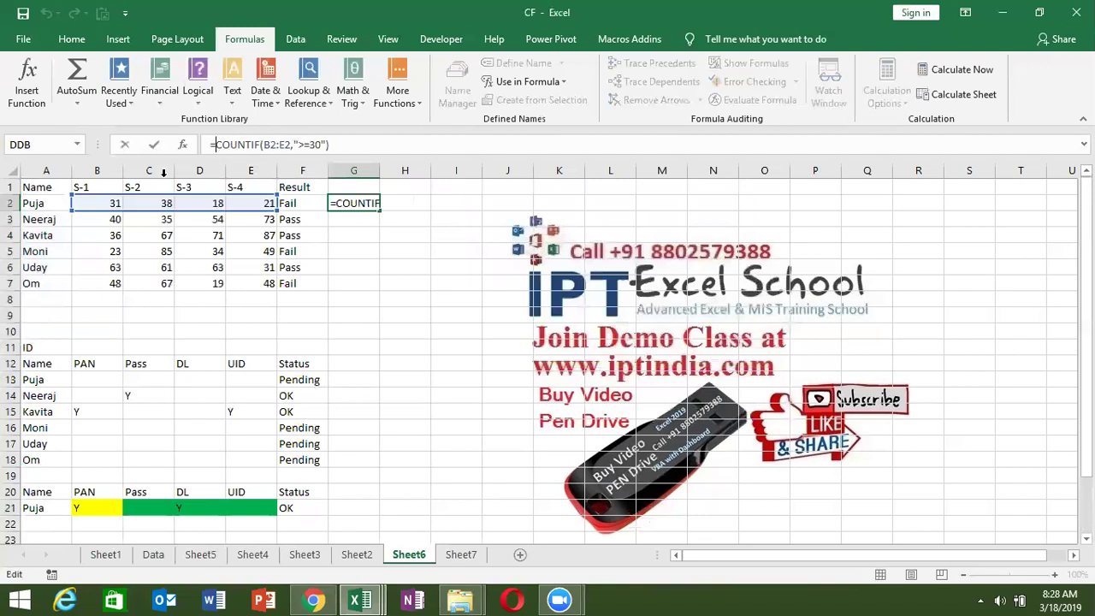
text(if()
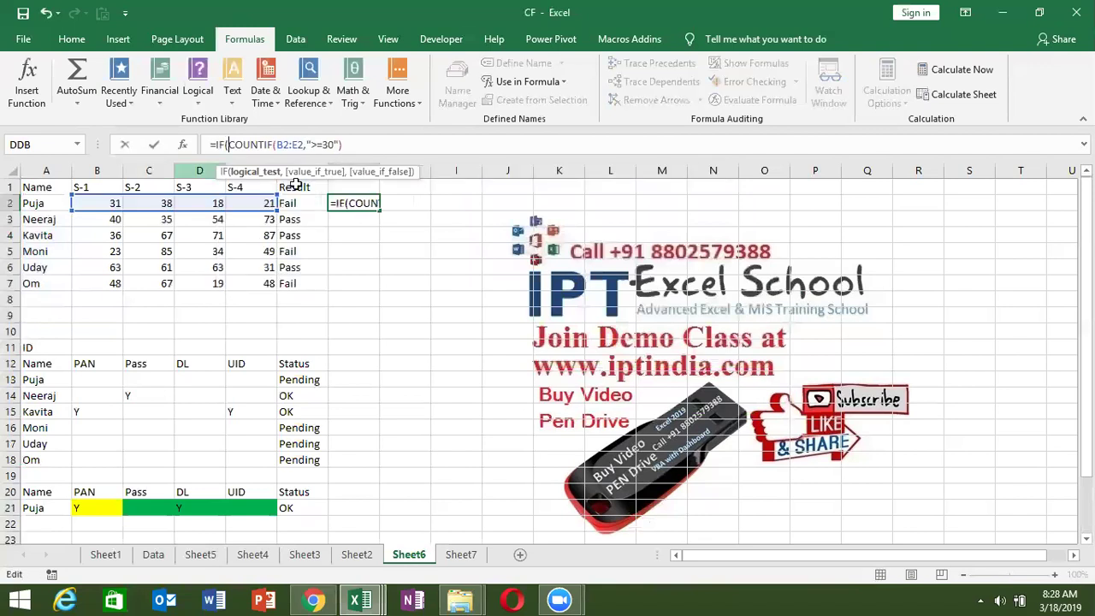
text(=)
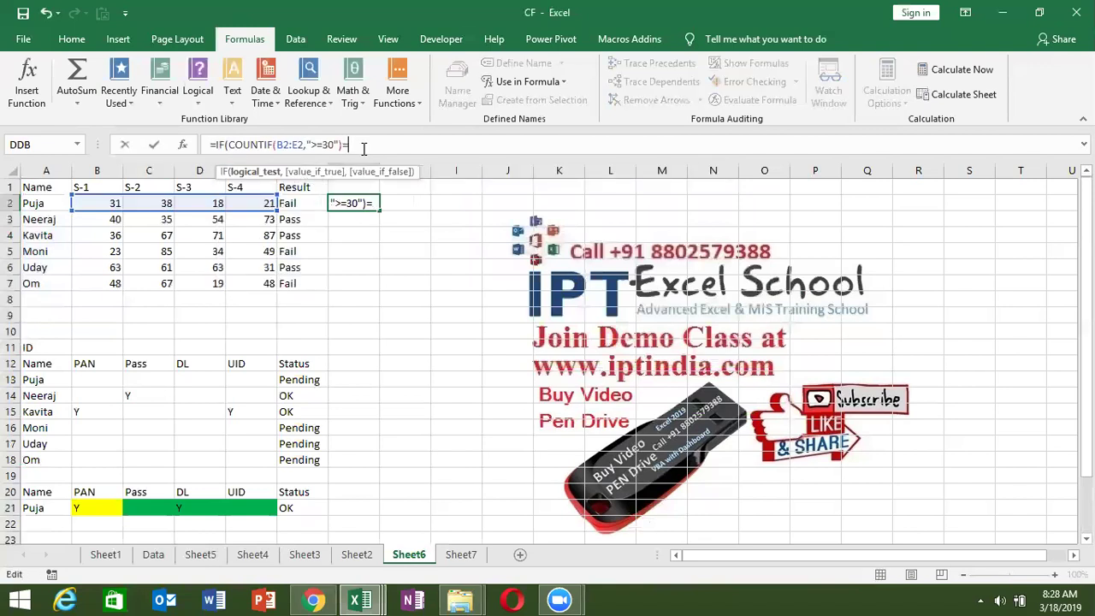
text(4)
text(,"Pass","Fail"))
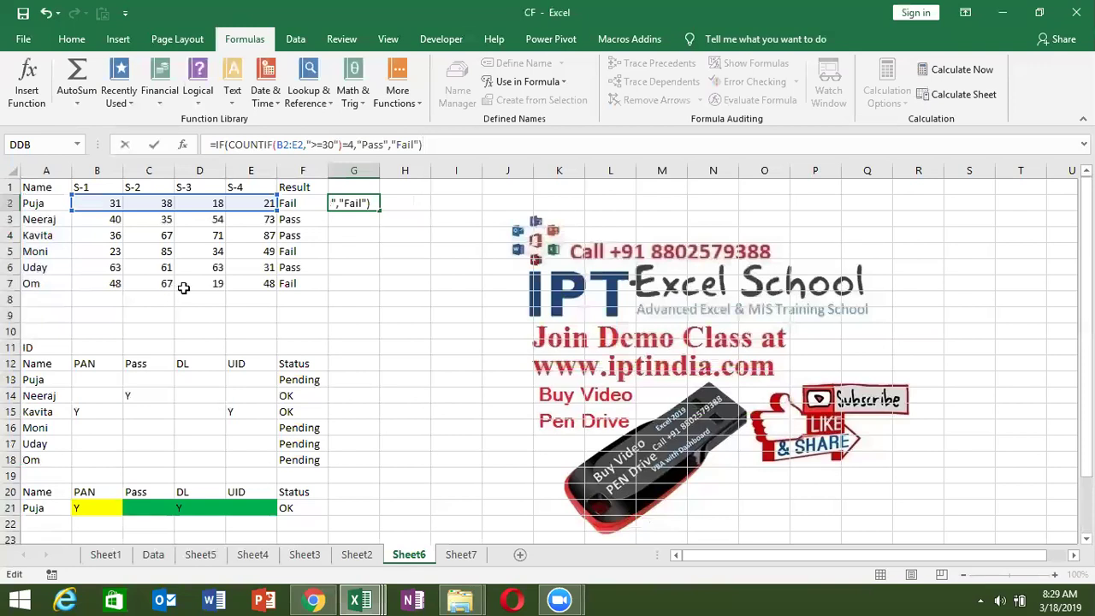
key(Return)
key(Down)
key(Down)
key(Down)
key(Down)
key(Down)
key(Down)
key(Left)
key(Left)
key(Left)
key(Left)
key(Left)
key(Down)
key(Right)
key(Right)
key(Right)
key(Right)
key(Right)
Enter =COUNTIF(B13:E13,"y") in G13 and fill it down to G18
text(=cou)
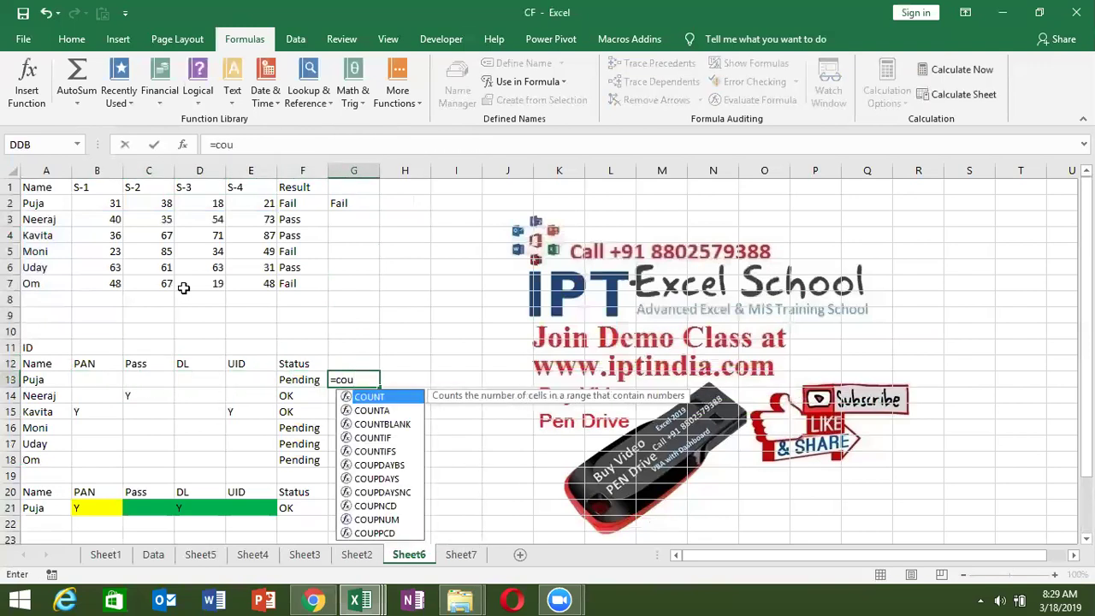
key(Down)
key(Down)
key(Down)
key(Tab)
key(Left)
key(Left)
key(shift+Left)
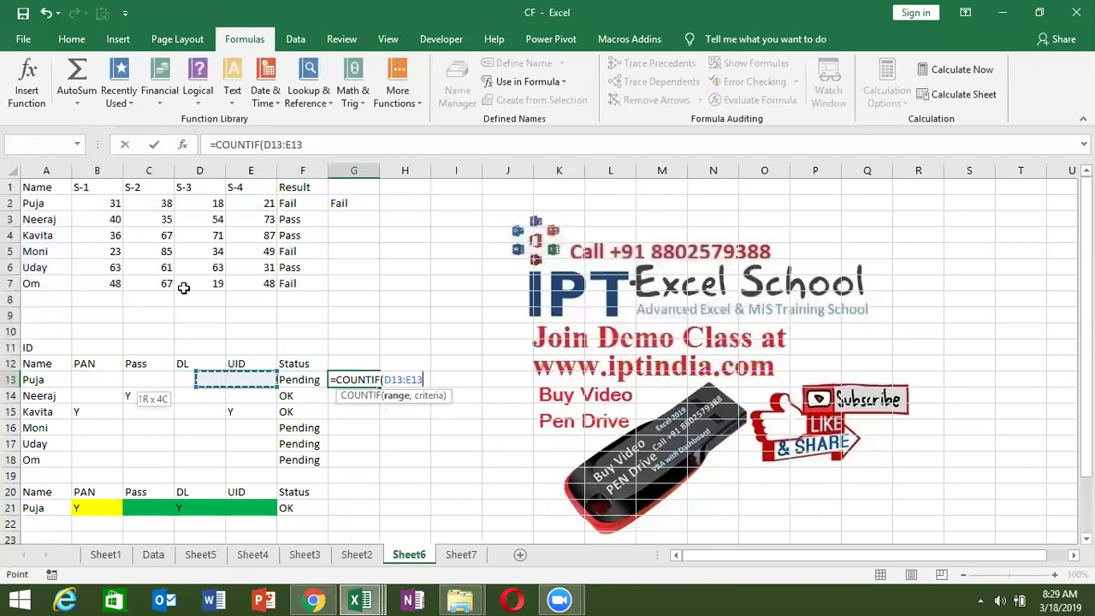
key(shift+Left)
key(shift+Left)
text(,"y")
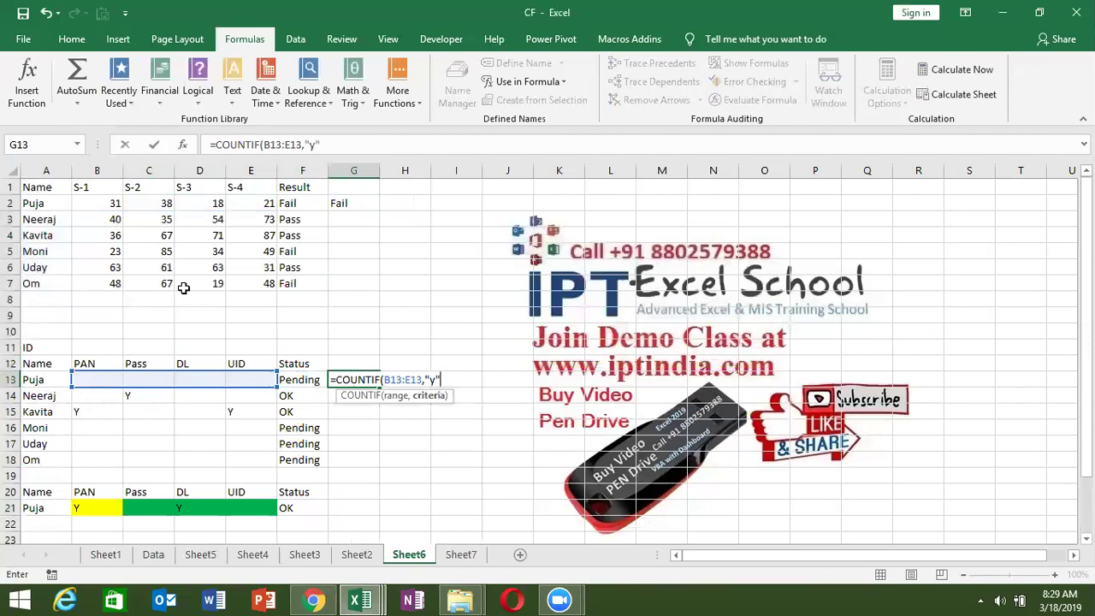
text())
key(ctrl+Return)
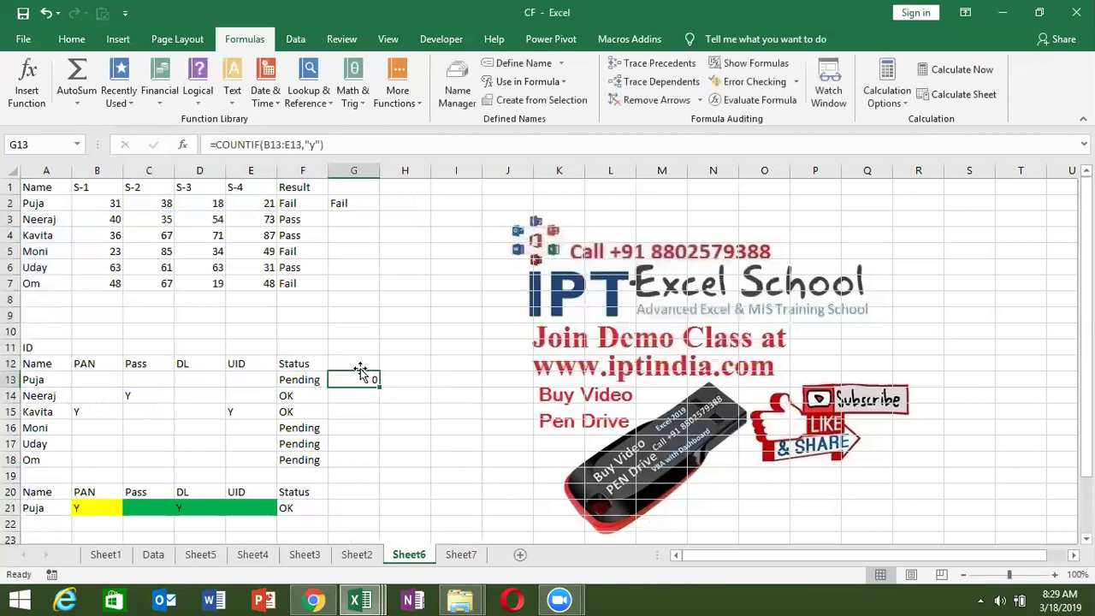
drag(379, 387, 373, 467)
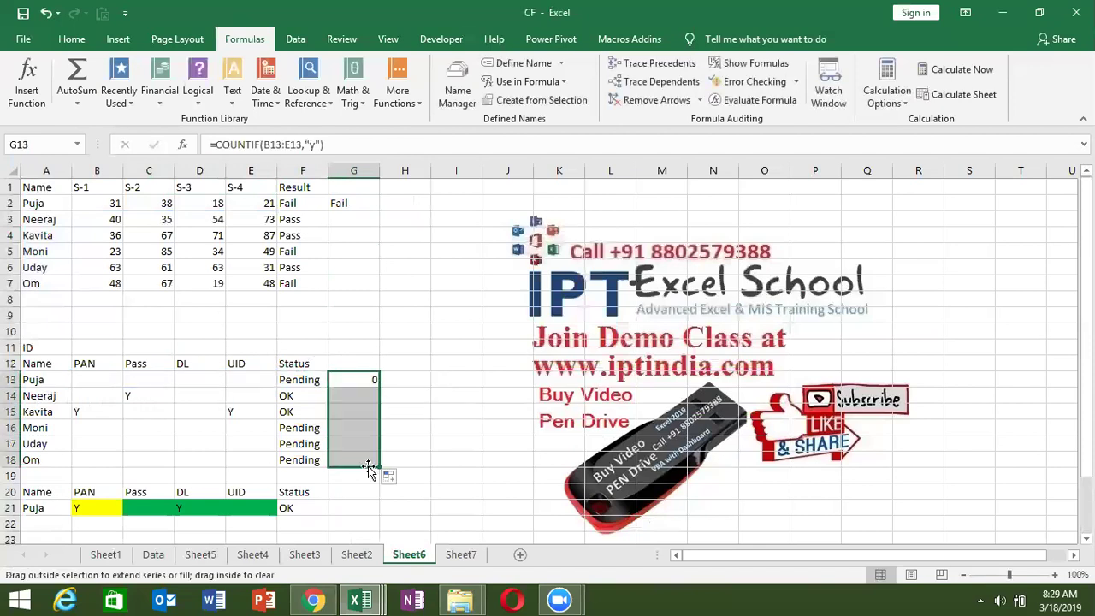
Wrap G13's count in =IF(...>=2,"OK","Pending") so it shows Pending
click(215, 145)
text(IF()
click(353, 146)
text(>)
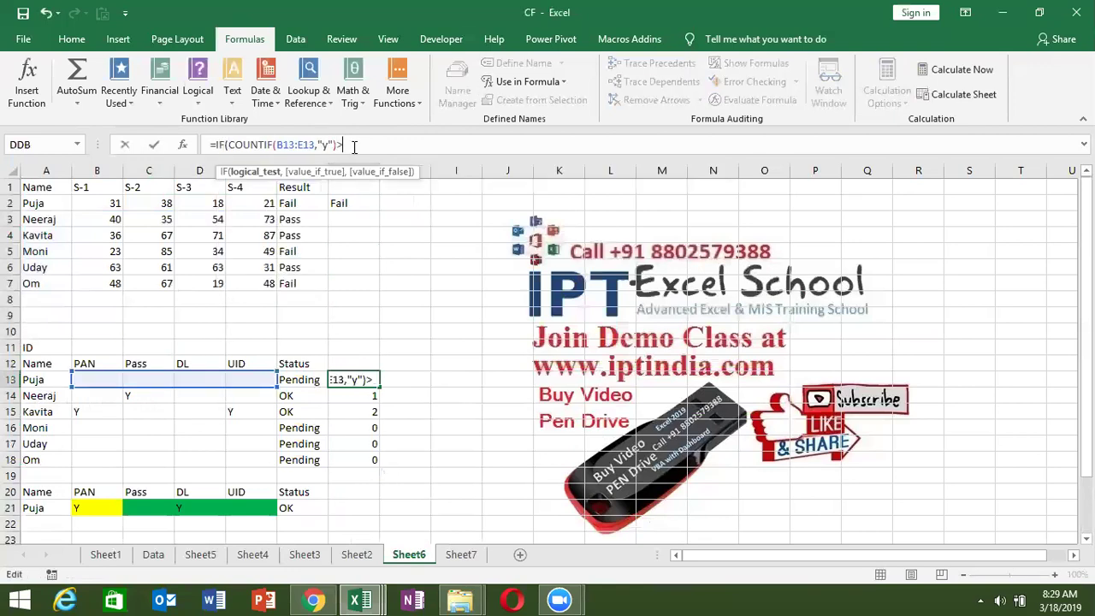
text(=2,"OK",)
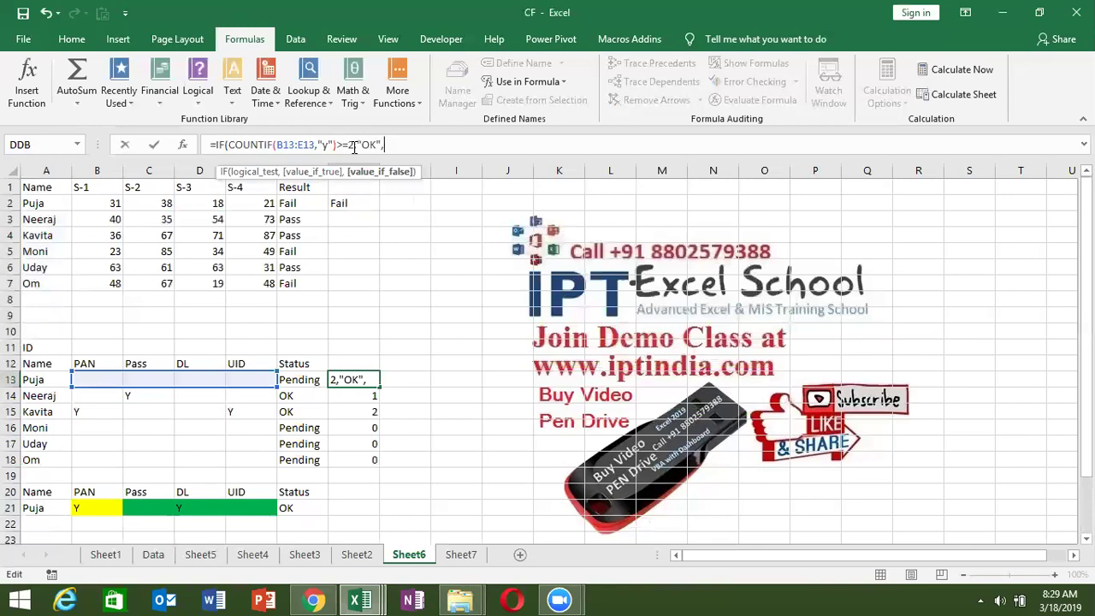
text("Pe)
text(nding)
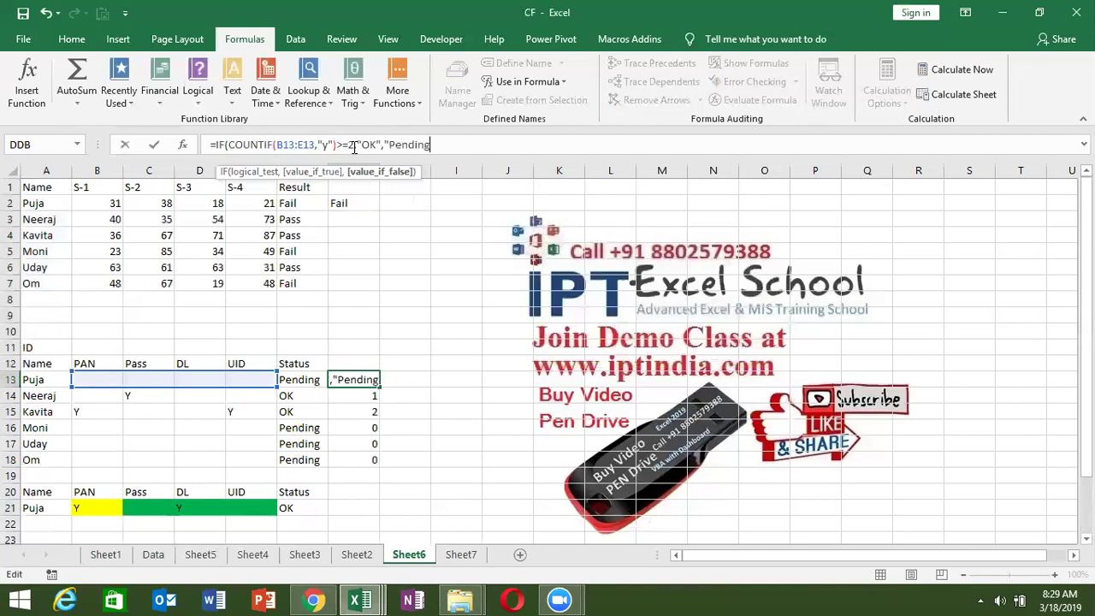
text("))
key(Return)
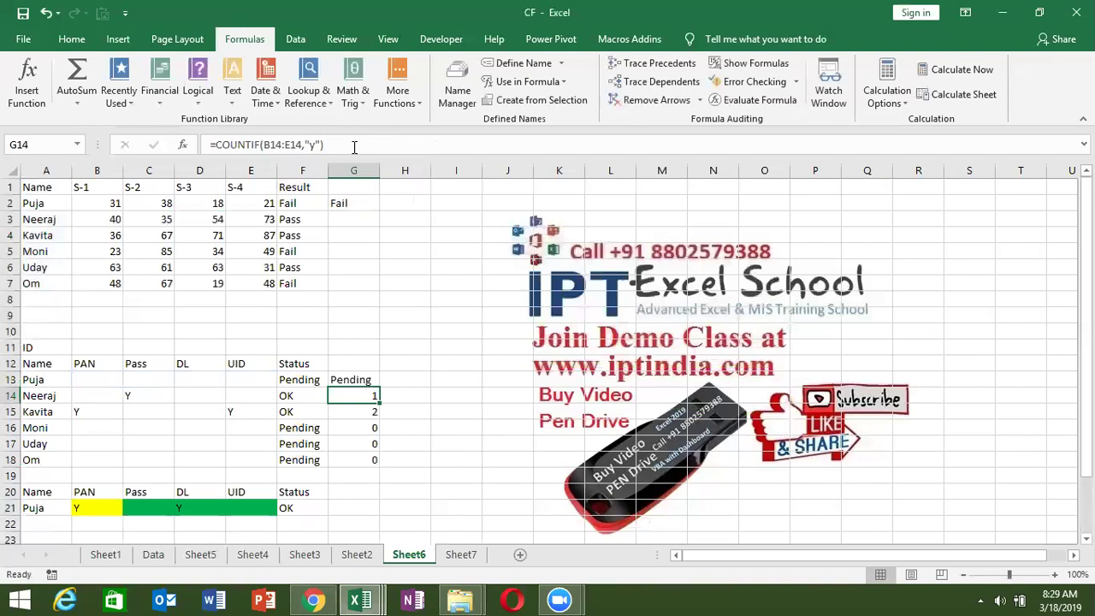
key(Up)
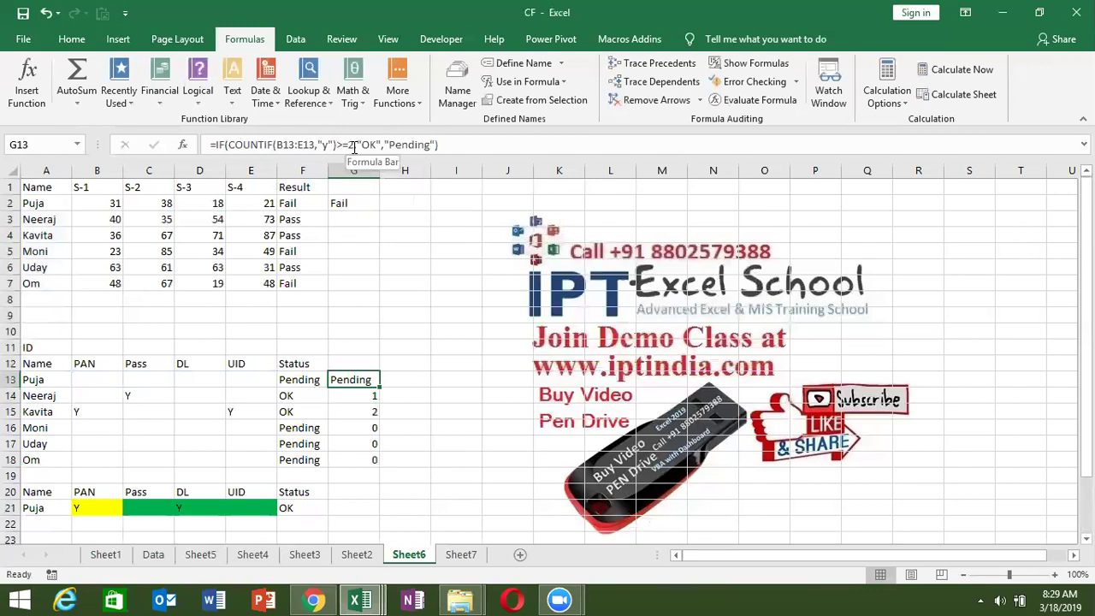
Return to Sheet2 and select B2 to view its Amt formula
click(357, 555)
click(98, 205)
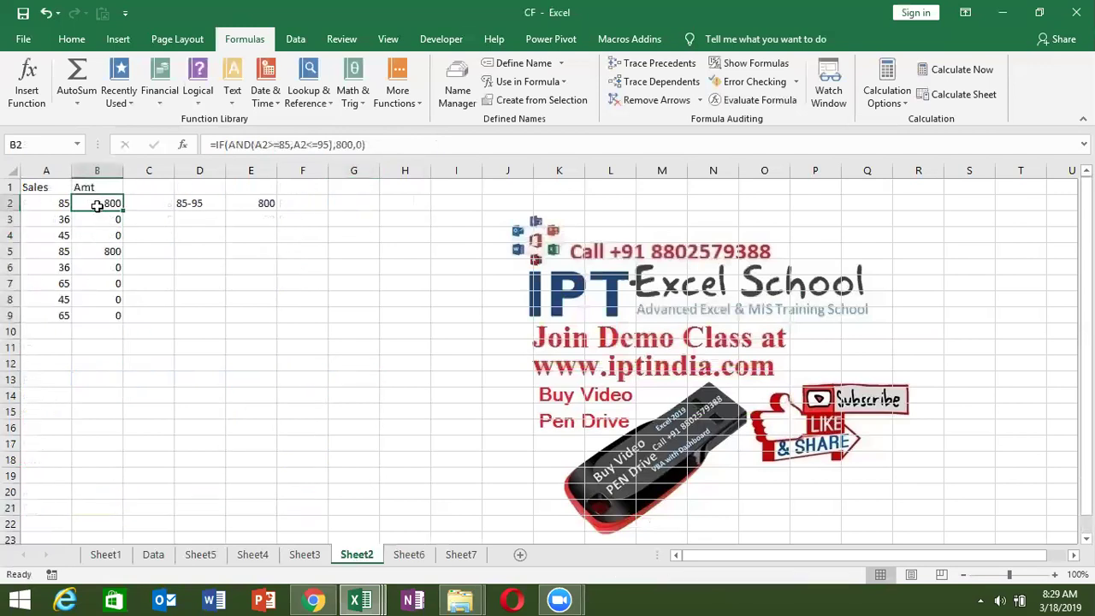